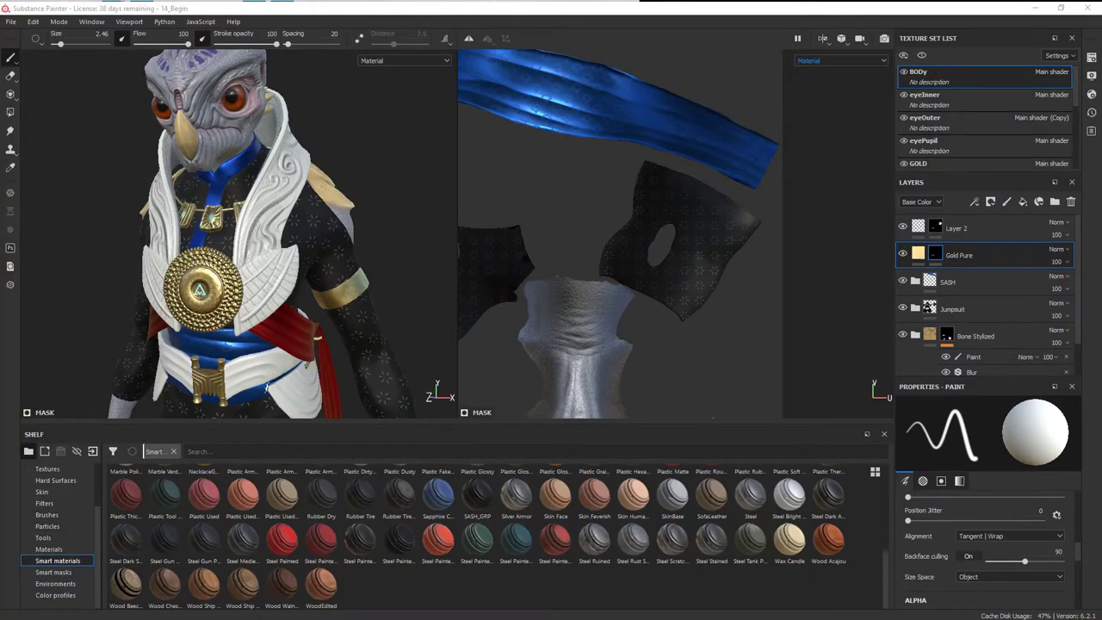
# Step: Select the WOOD texture set and add the Wood Acajou smart material to its layer stack
pyautogui.keyDown('alt'); pyautogui.moveTo(330, 379); pyautogui.dragTo(337, 344, button='middle'); pyautogui.keyUp('alt')
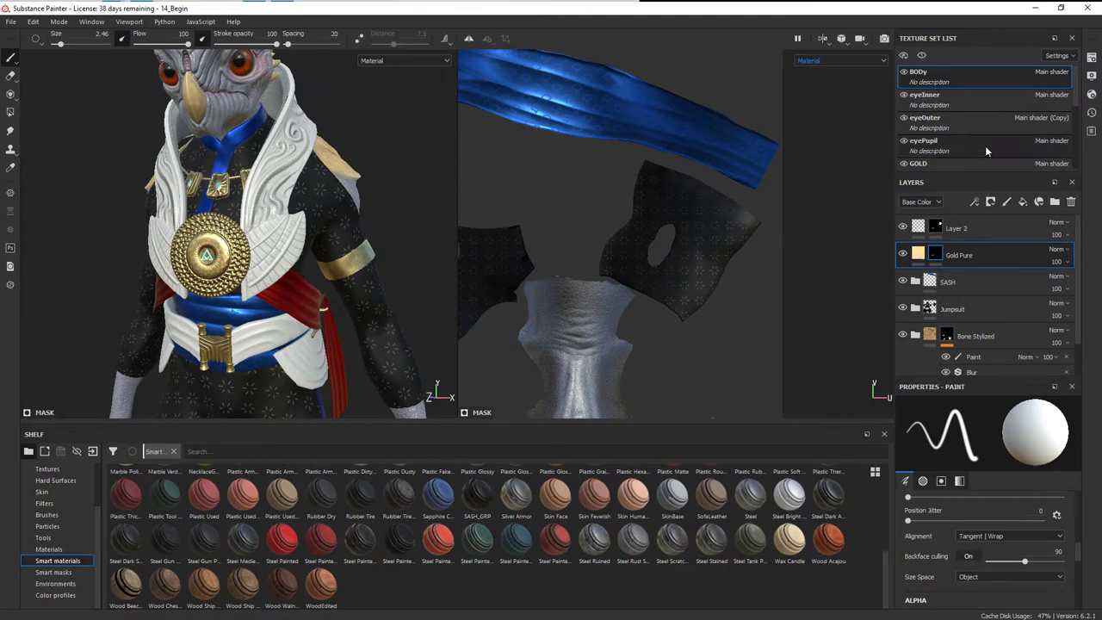
pyautogui.scroll(-5, 1012, 115)
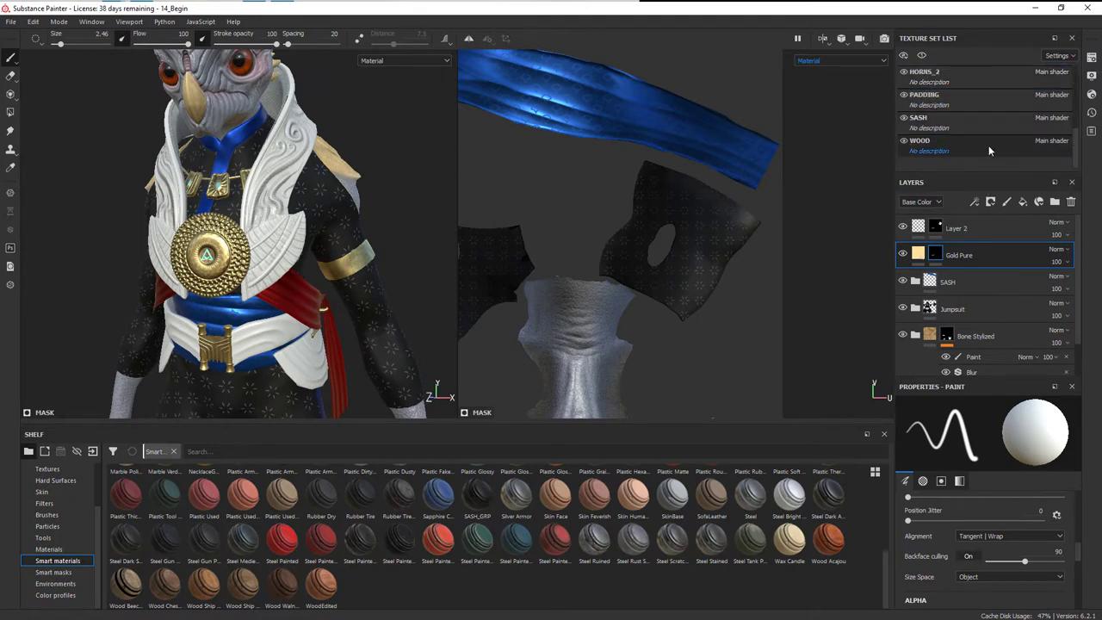
pyautogui.click(988, 145)
pyautogui.scroll(-5, 580, 258)
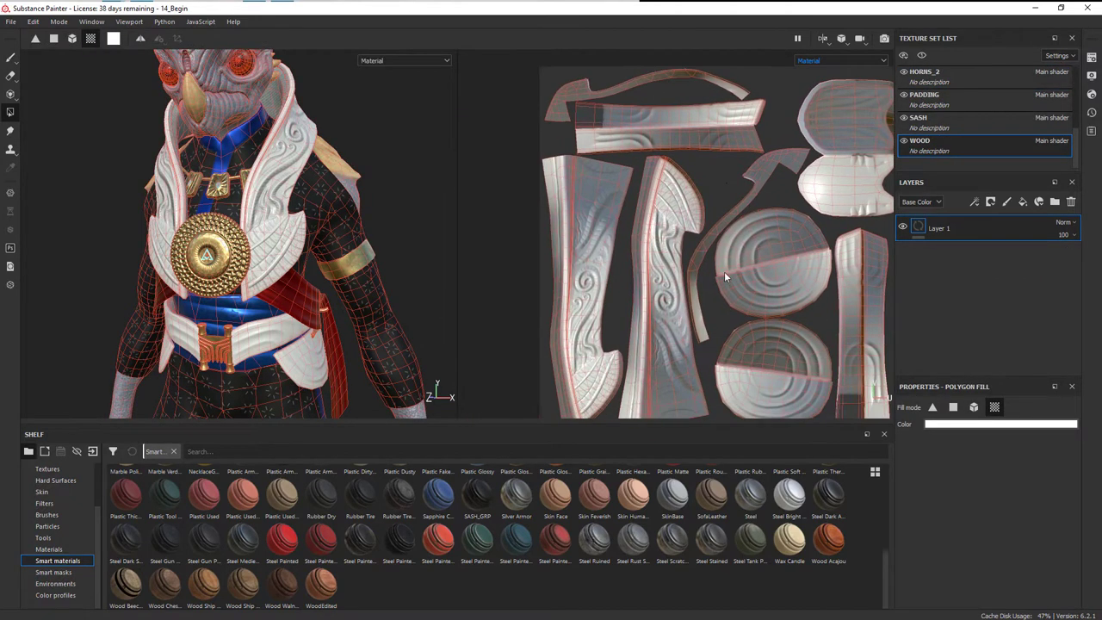
pyautogui.moveTo(687, 295); pyautogui.dragTo(631, 283, button='middle')
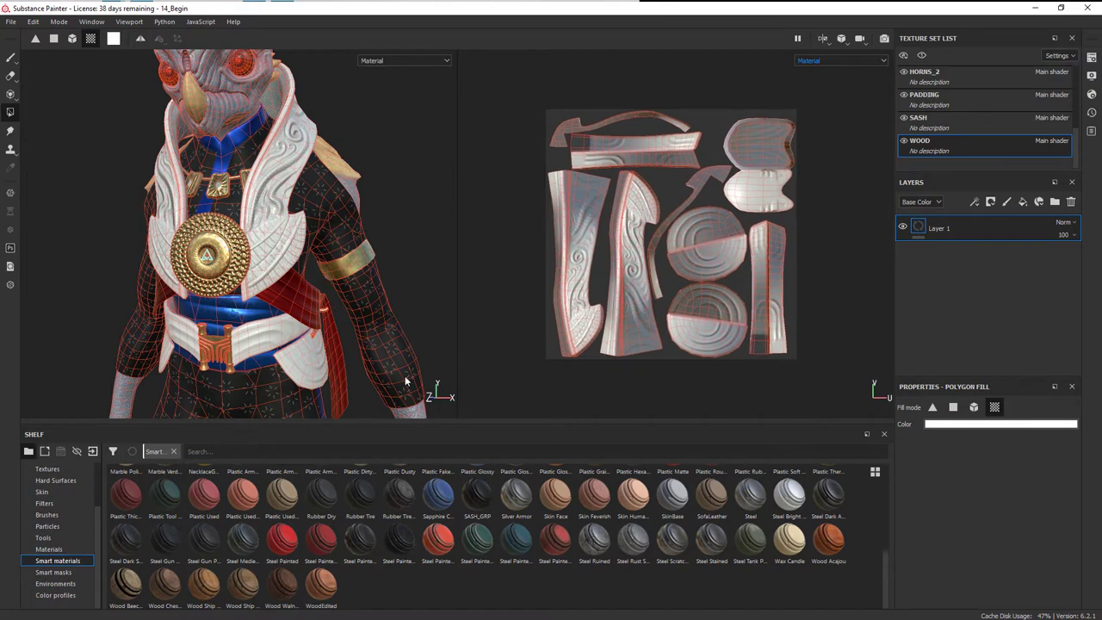
pyautogui.click(51, 561)
pyautogui.moveTo(828, 539); pyautogui.dragTo(944, 252)
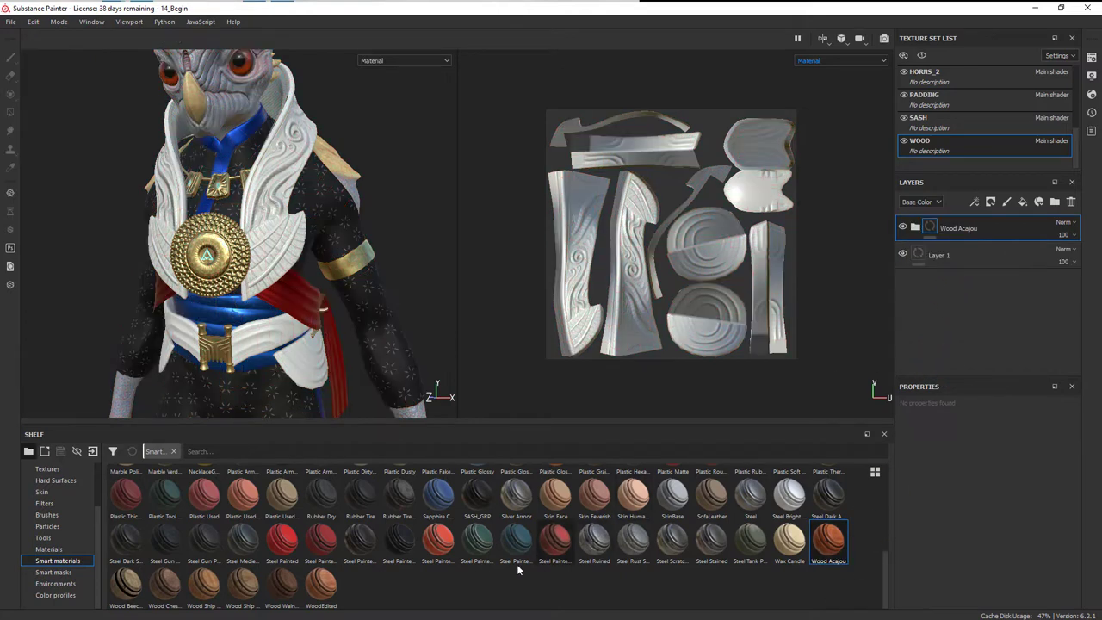
# Step: Add the Wood Ship Hull Old and Wood Ship Hull Nordic smart materials on top and view them on the collar
pyautogui.moveTo(242, 592); pyautogui.dragTo(973, 232)
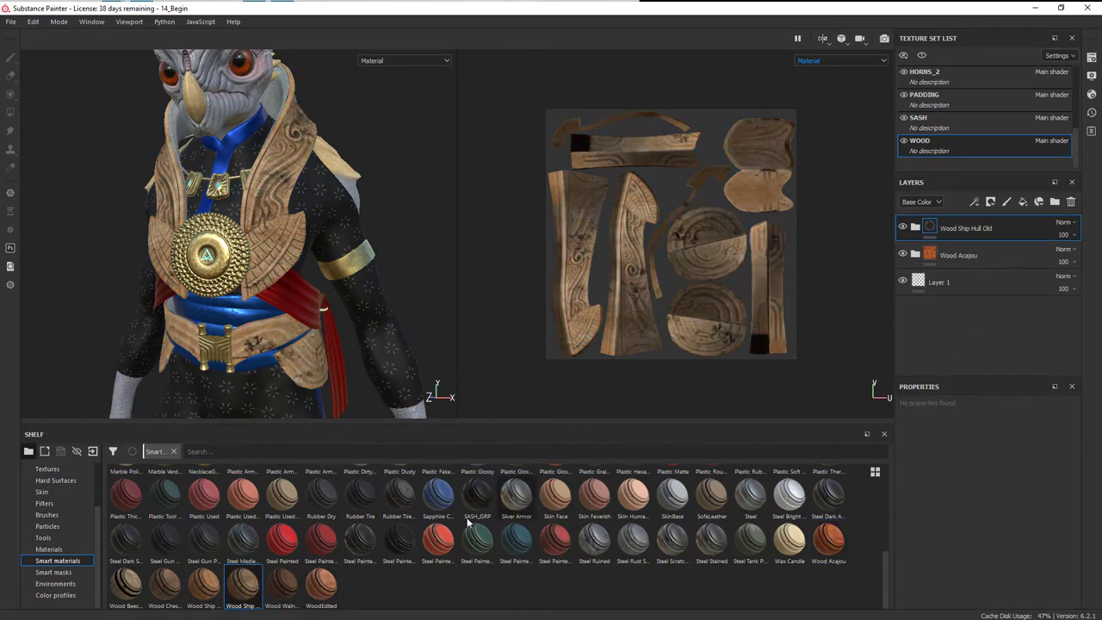
pyautogui.moveTo(203, 586); pyautogui.dragTo(982, 229)
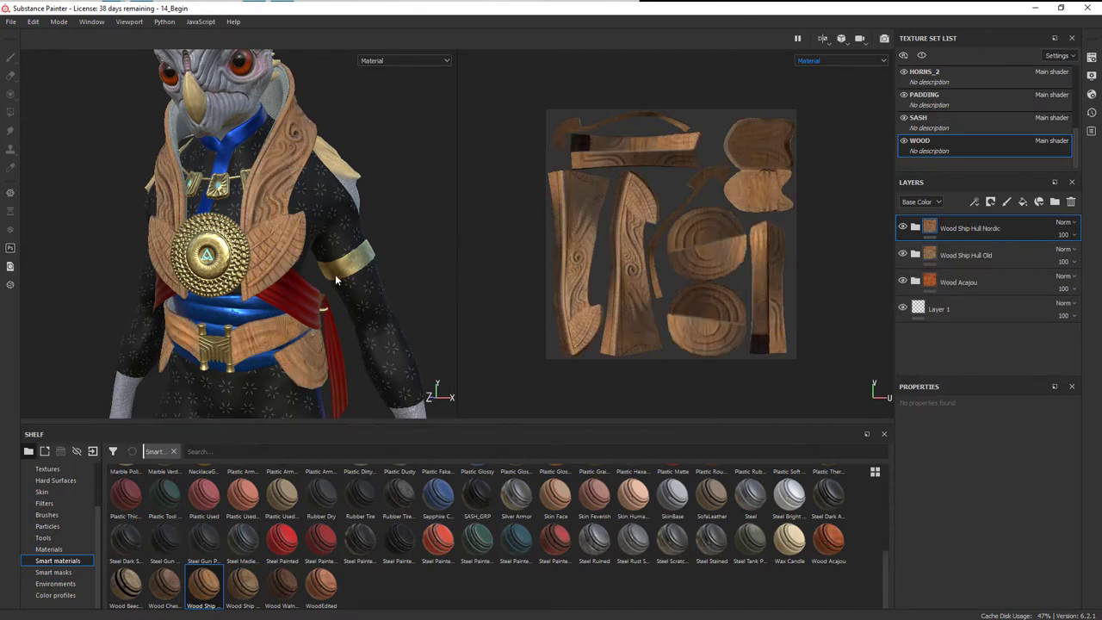
pyautogui.keyDown('alt'); pyautogui.moveTo(335, 273); pyautogui.dragTo(288, 259); pyautogui.keyUp('alt')
pyautogui.keyDown('alt'); pyautogui.moveTo(288, 259); pyautogui.dragTo(334, 226, button='right'); pyautogui.keyUp('alt')
pyautogui.keyDown('alt'); pyautogui.moveTo(333, 227); pyautogui.dragTo(358, 213); pyautogui.keyUp('alt')
pyautogui.keyDown('alt'); pyautogui.moveTo(358, 214); pyautogui.dragTo(388, 276, button='middle'); pyautogui.keyUp('alt')
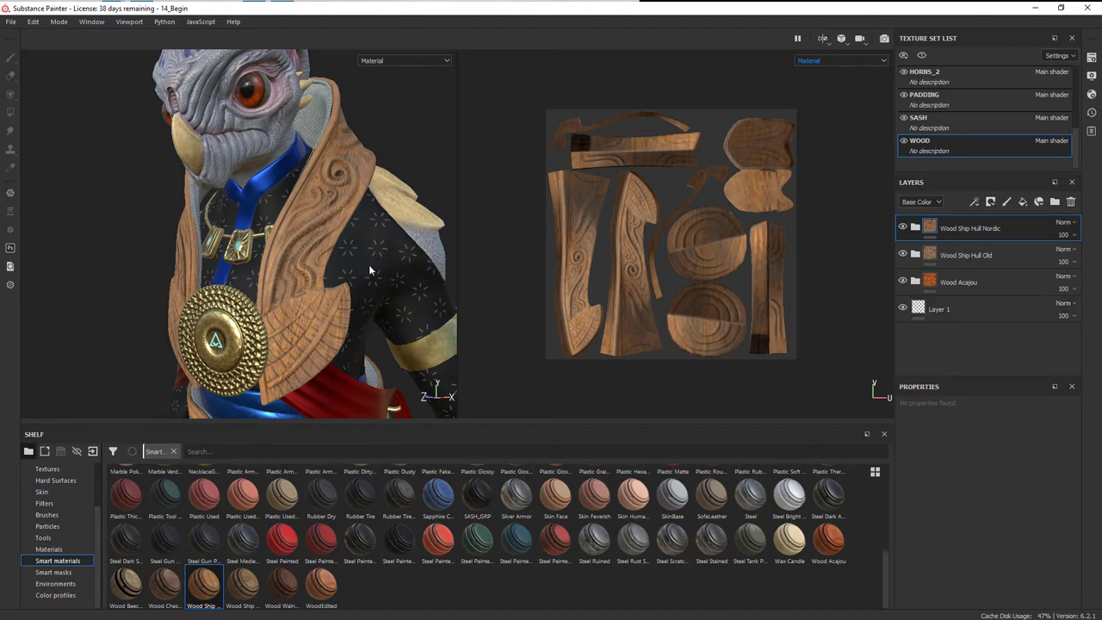
# Step: Hide the Wood Ship Hull Nordic material and inspect Wood Ship Hull Old on the carved collar
pyautogui.click(903, 228)
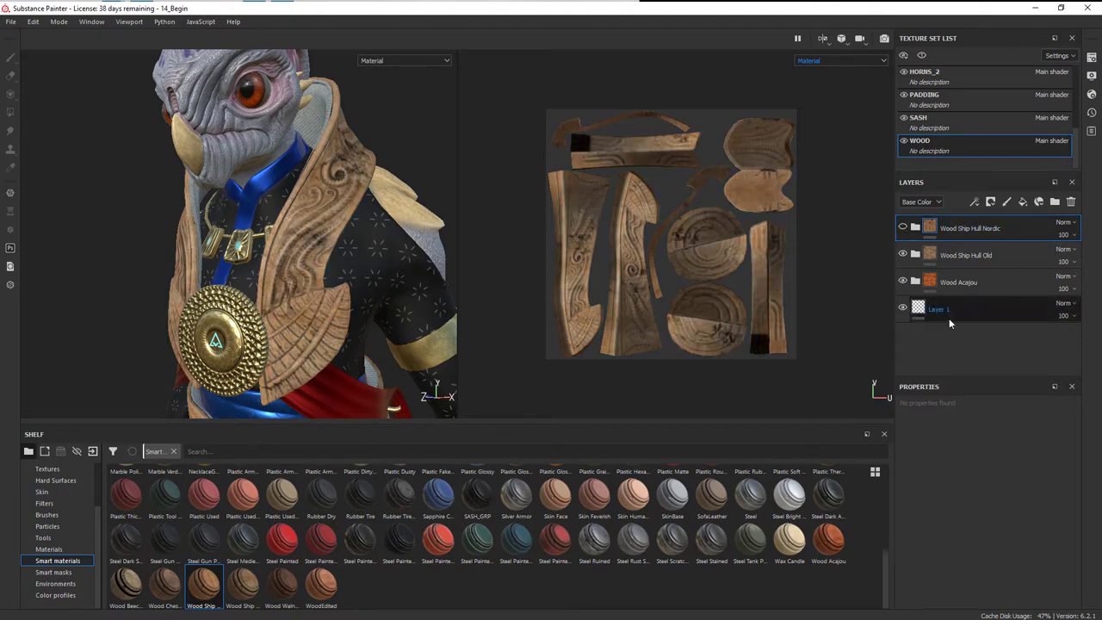
pyautogui.keyDown('alt'); pyautogui.moveTo(359, 263); pyautogui.dragTo(328, 232); pyautogui.keyUp('alt')
pyautogui.keyDown('alt'); pyautogui.moveTo(234, 254); pyautogui.dragTo(321, 245); pyautogui.keyUp('alt')
pyautogui.scroll(2, 277, 300)
pyautogui.keyDown('alt'); pyautogui.moveTo(272, 293); pyautogui.dragTo(283, 280, button='middle'); pyautogui.keyUp('alt')
pyautogui.keyDown('alt'); pyautogui.moveTo(282, 280); pyautogui.dragTo(297, 246); pyautogui.keyUp('alt')
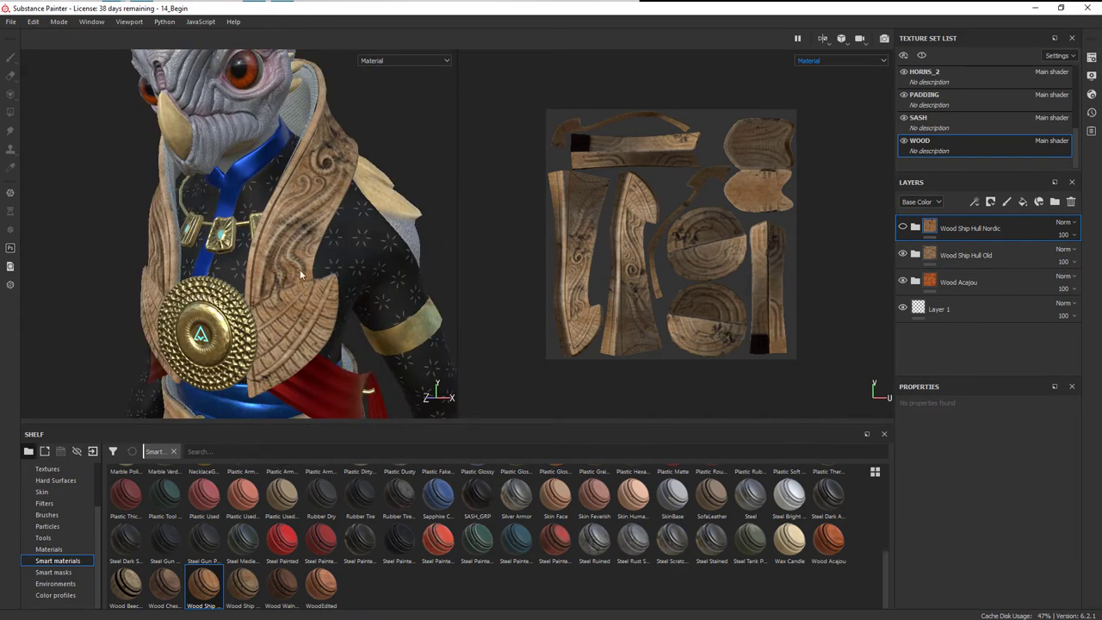
pyautogui.keyDown('alt'); pyautogui.moveTo(338, 294); pyautogui.dragTo(700, 348); pyautogui.keyUp('alt')
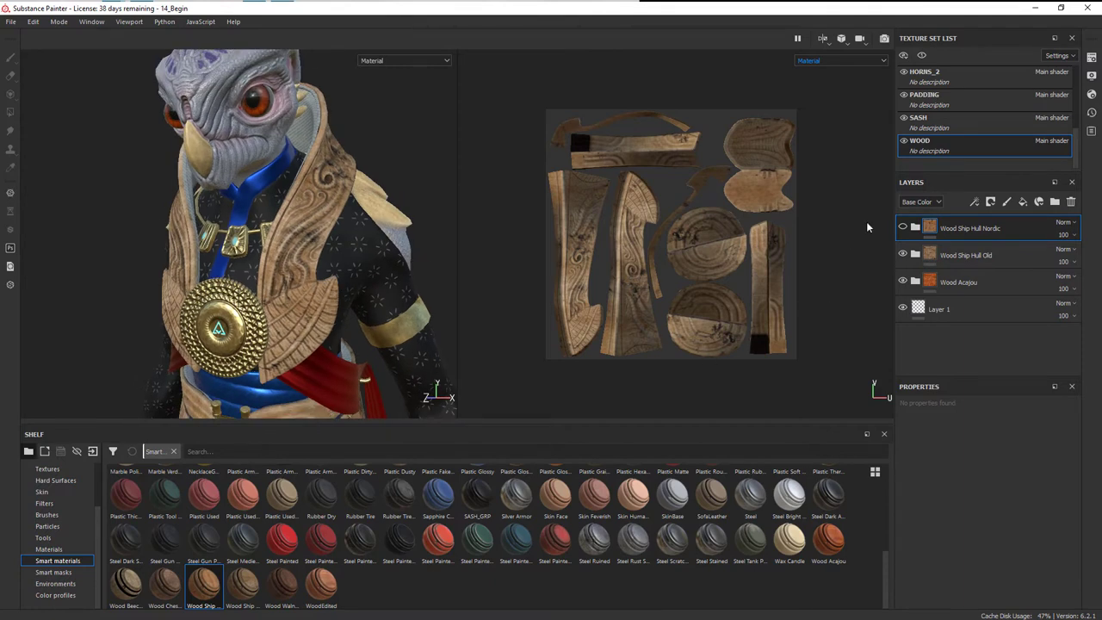
# Step: Hide the Wood Ship Hull Old material and inspect Wood Acajou on the armor
pyautogui.click(903, 254)
pyautogui.click(958, 281)
pyautogui.moveTo(351, 298)
pyautogui.keyDown('alt'); pyautogui.mouseDown()
pyautogui.moveTo(312, 296)
pyautogui.moveTo(366, 289)
pyautogui.mouseUp(); pyautogui.keyUp('alt')
pyautogui.keyDown('alt'); pyautogui.moveTo(366, 288); pyautogui.dragTo(314, 271, button='right'); pyautogui.keyUp('alt')
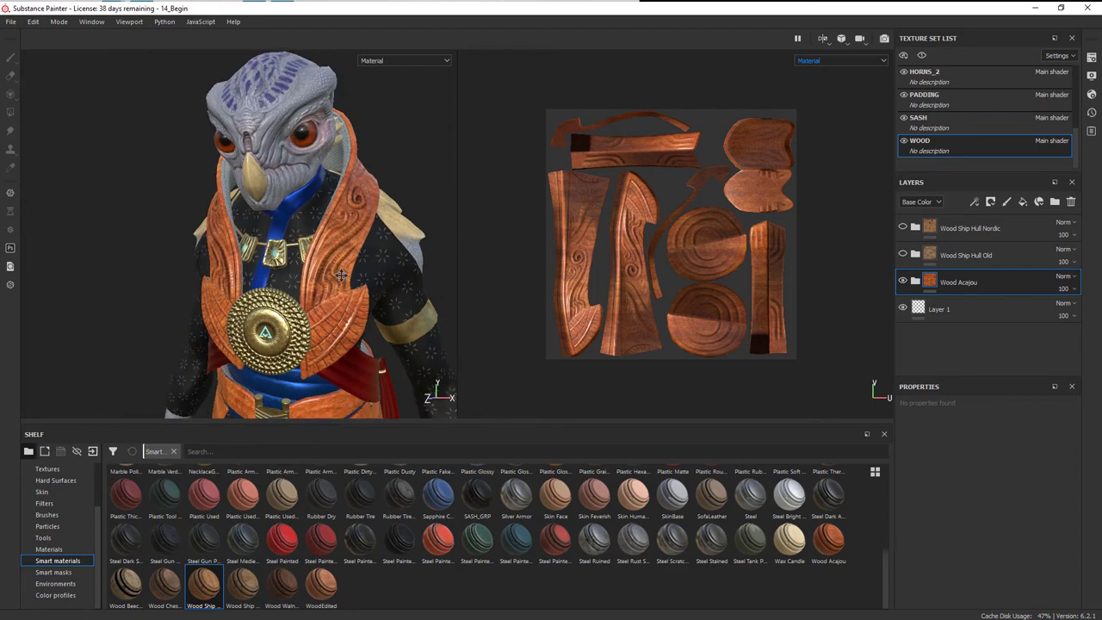
pyautogui.keyDown('alt'); pyautogui.moveTo(314, 271); pyautogui.dragTo(333, 263); pyautogui.keyUp('alt')
# Step: Expand Wood Acajou and set Color 2 of the Base layer's Gradient filter to a muted tan, RGB 0.659, 0.530, 0.444
pyautogui.click(914, 280)
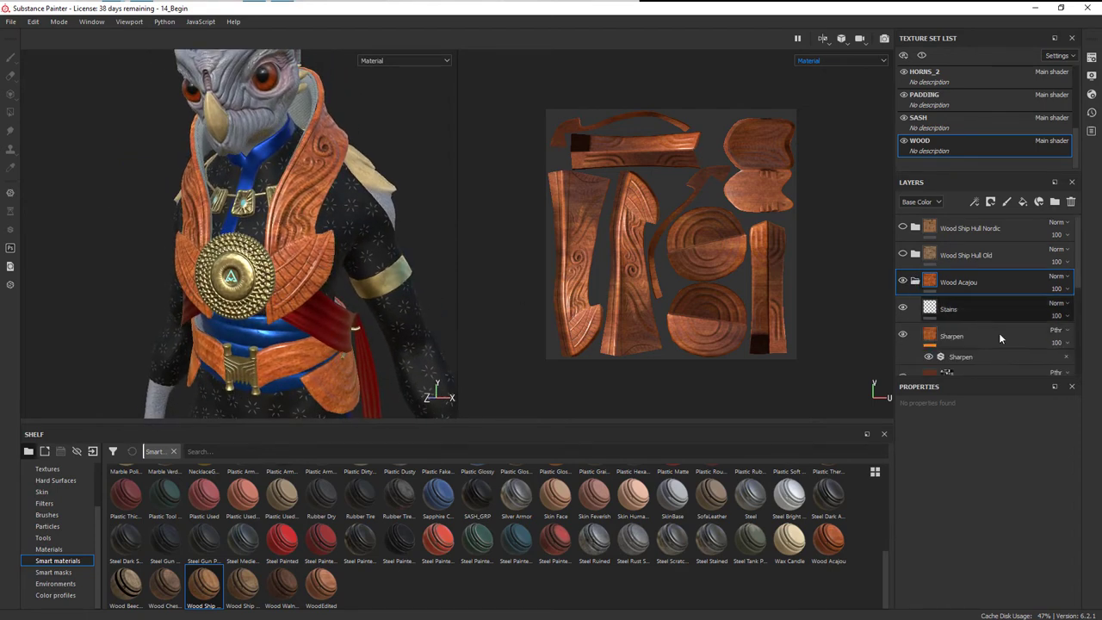
pyautogui.scroll(-3, 945, 306)
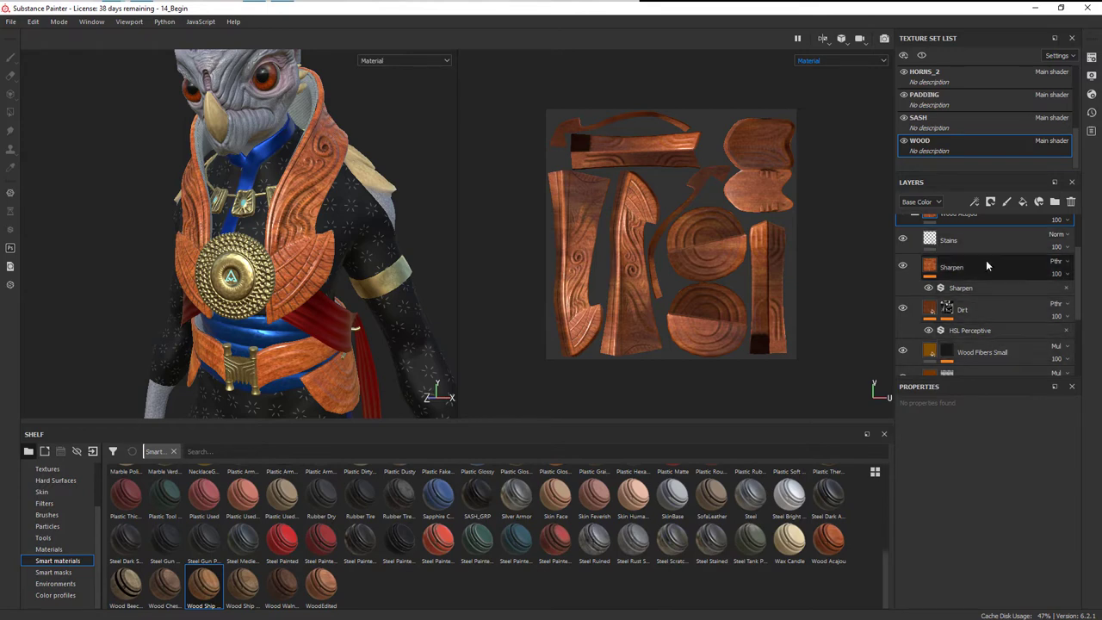
pyautogui.scroll(-3, 1032, 305)
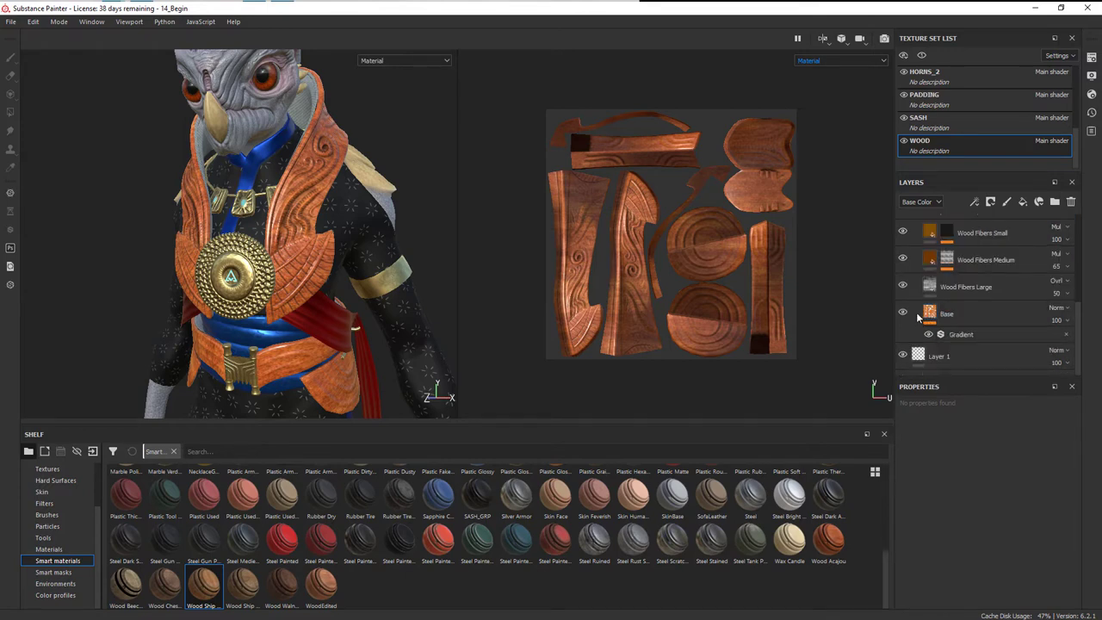
pyautogui.click(962, 334)
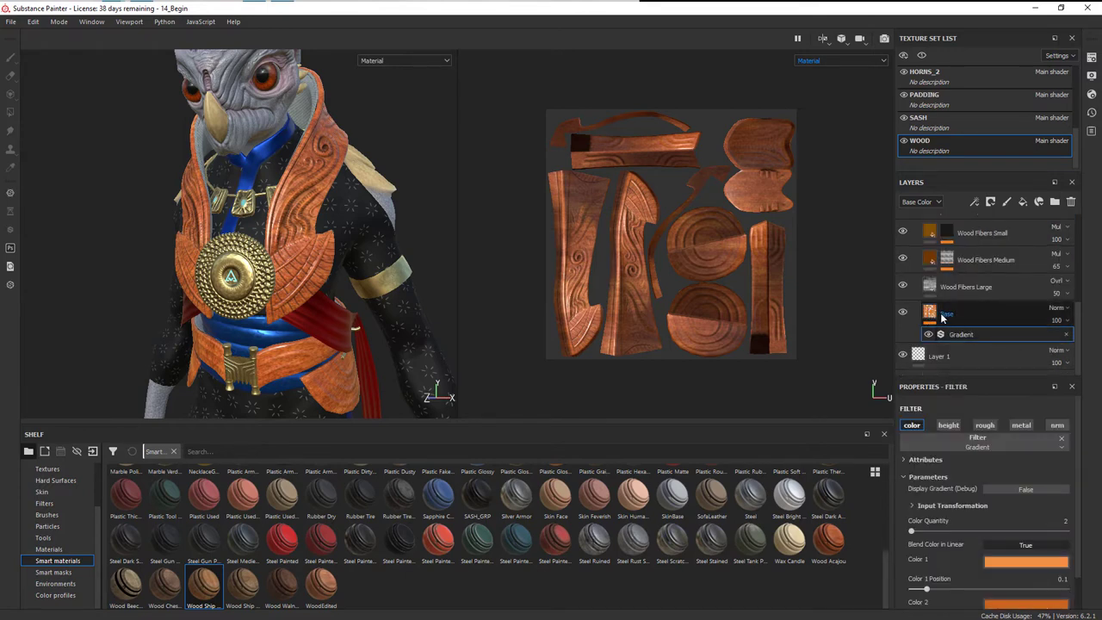
pyautogui.scroll(-1, 1029, 512)
pyautogui.click(1008, 570)
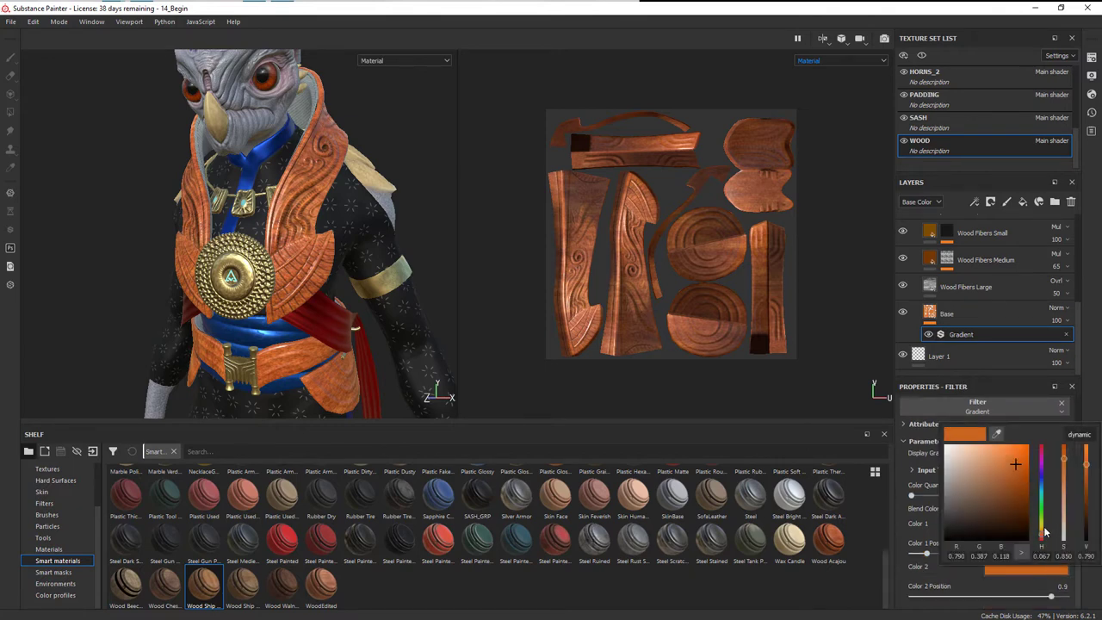
pyautogui.moveTo(1016, 466); pyautogui.dragTo(972, 479)
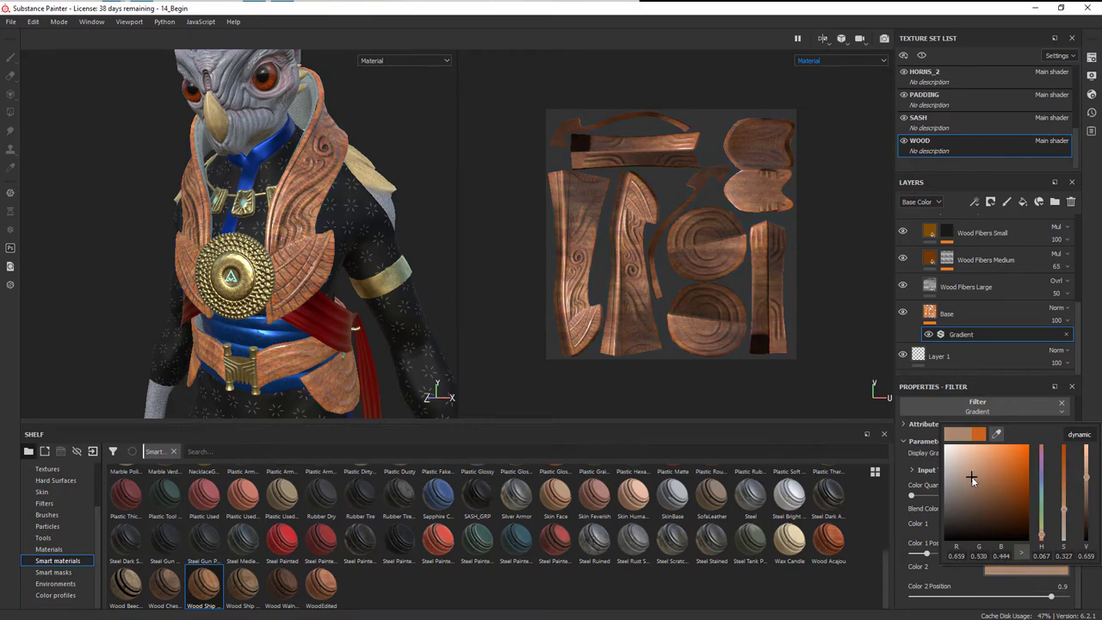
pyautogui.click(1055, 359)
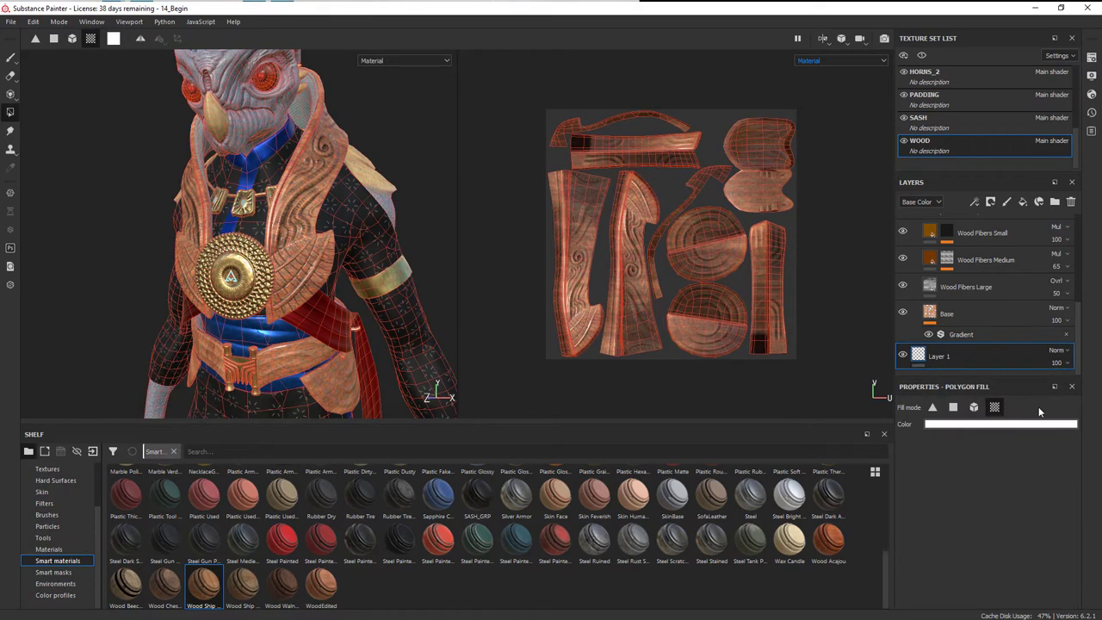
# Step: Set Color 1 of the Base layer's Gradient filter to a light peach, RGB 0.904, 0.659, 0.461
pyautogui.click(965, 334)
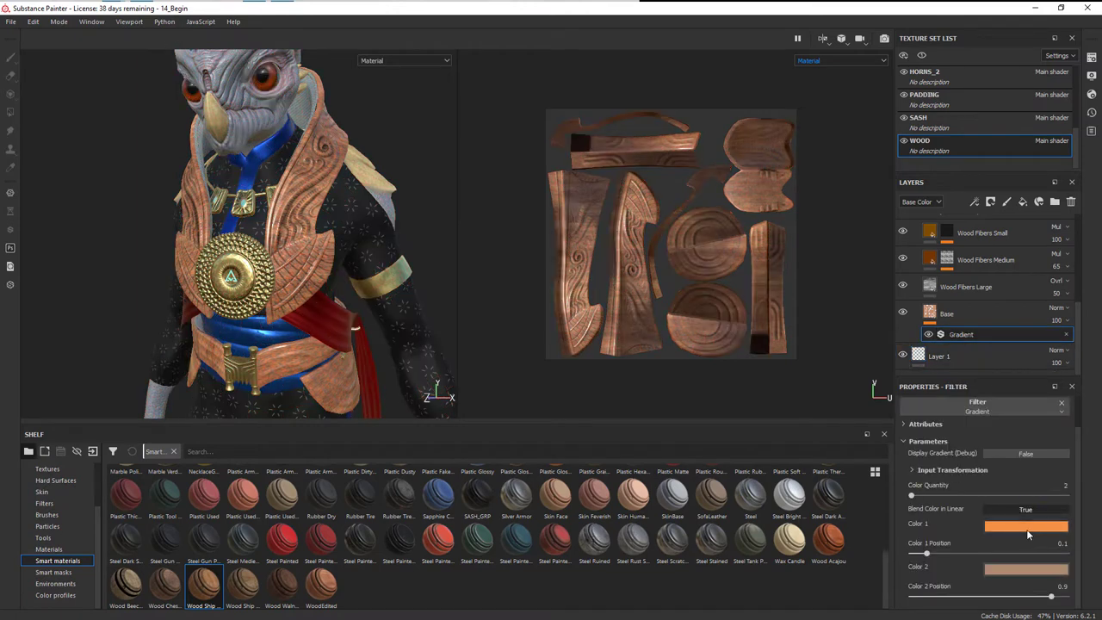
pyautogui.click(1024, 524)
pyautogui.moveTo(1004, 416)
pyautogui.mouseDown()
pyautogui.moveTo(971, 416)
pyautogui.moveTo(986, 419)
pyautogui.mouseUp()
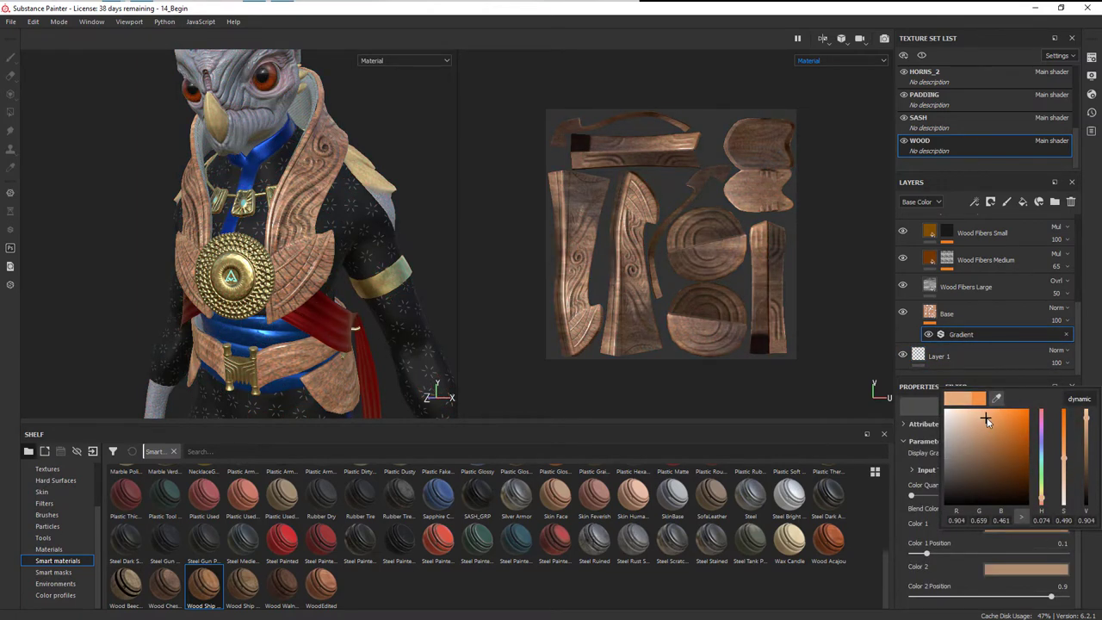
pyautogui.click(958, 341)
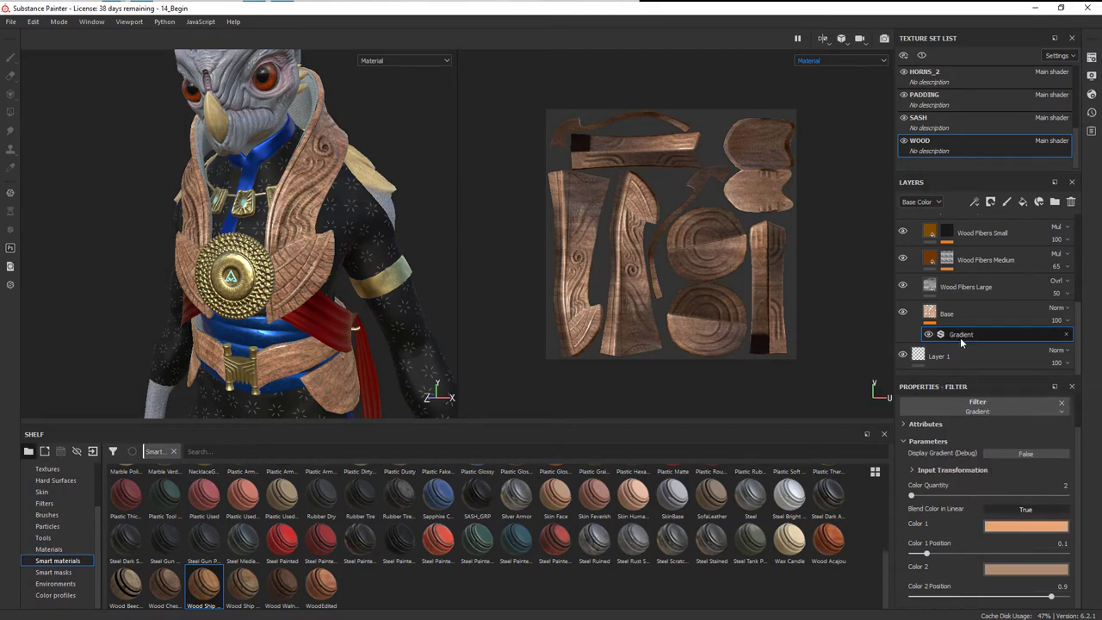
# Step: Change the Gradient filter's Color 2 to a darker reddish brown and check the wood on the collar
pyautogui.click(1022, 571)
pyautogui.moveTo(991, 481); pyautogui.dragTo(1001, 486)
pyautogui.scroll(3, 409, 251)
pyautogui.keyDown('alt'); pyautogui.moveTo(439, 250); pyautogui.dragTo(411, 250); pyautogui.keyUp('alt')
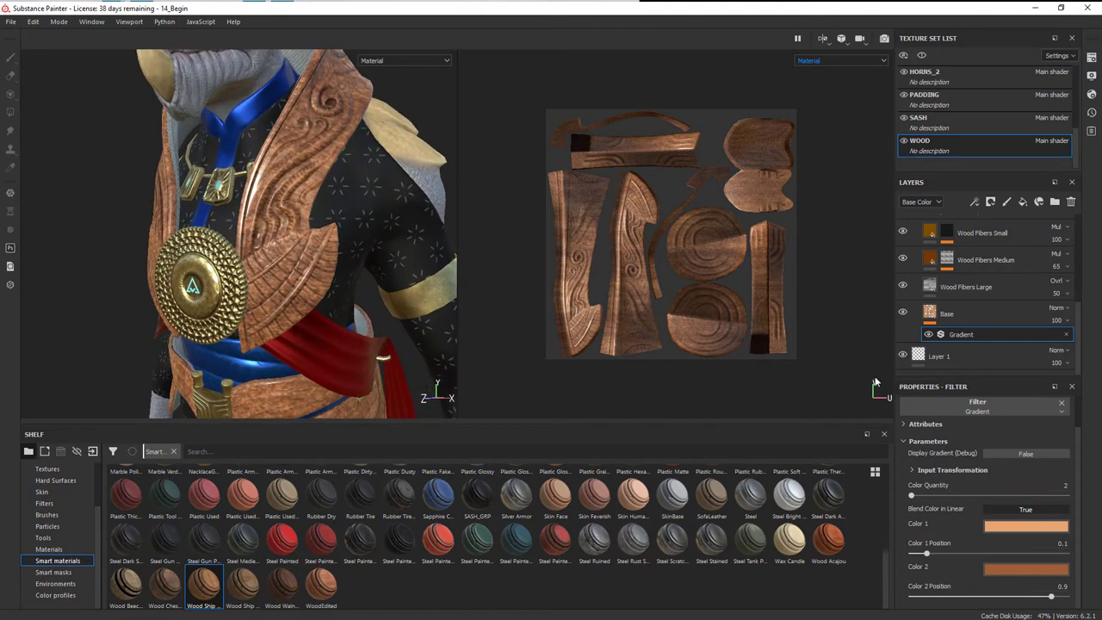
# Step: Set the UV scale of the Wood Fibers Large and Wood Fibers Medium layers to 3
pyautogui.click(958, 290)
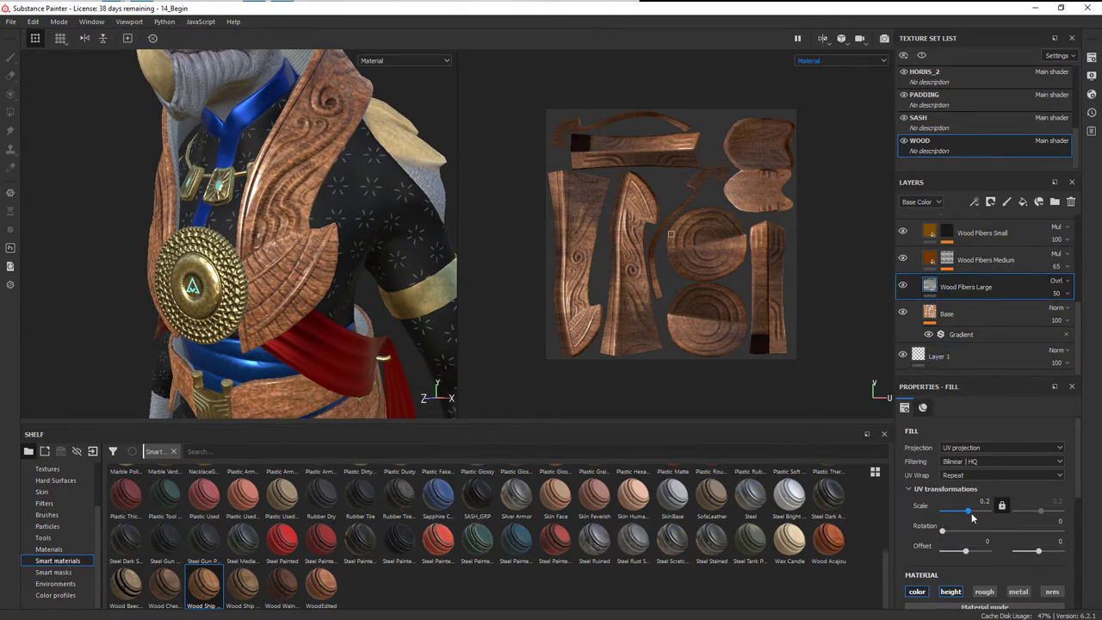
pyautogui.moveTo(970, 516); pyautogui.dragTo(972, 514)
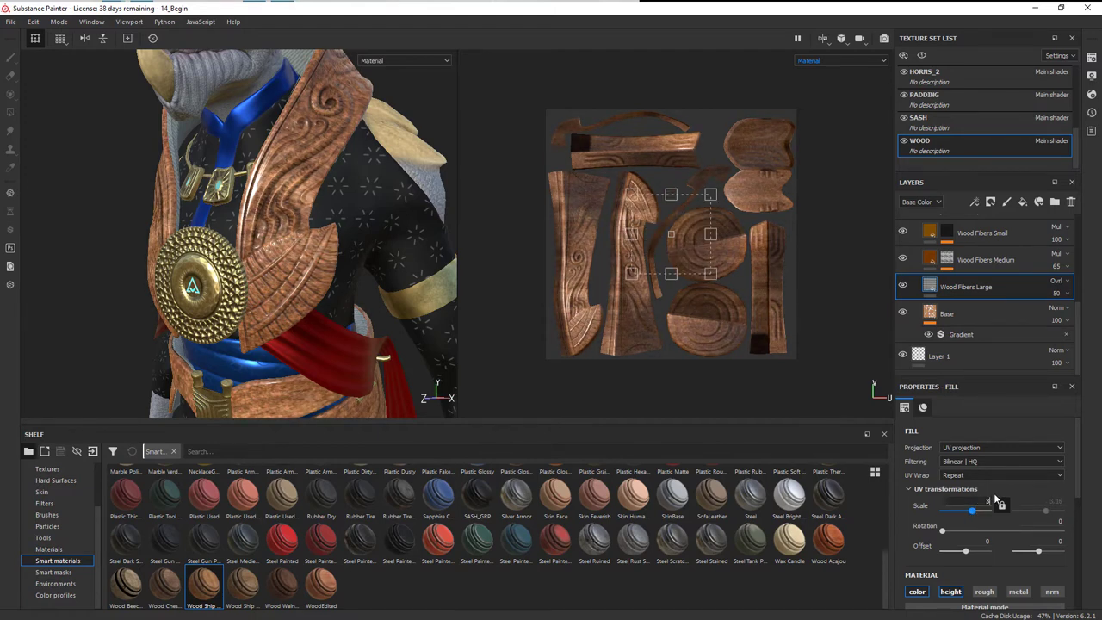
pyautogui.press('Return')
pyautogui.click(986, 259)
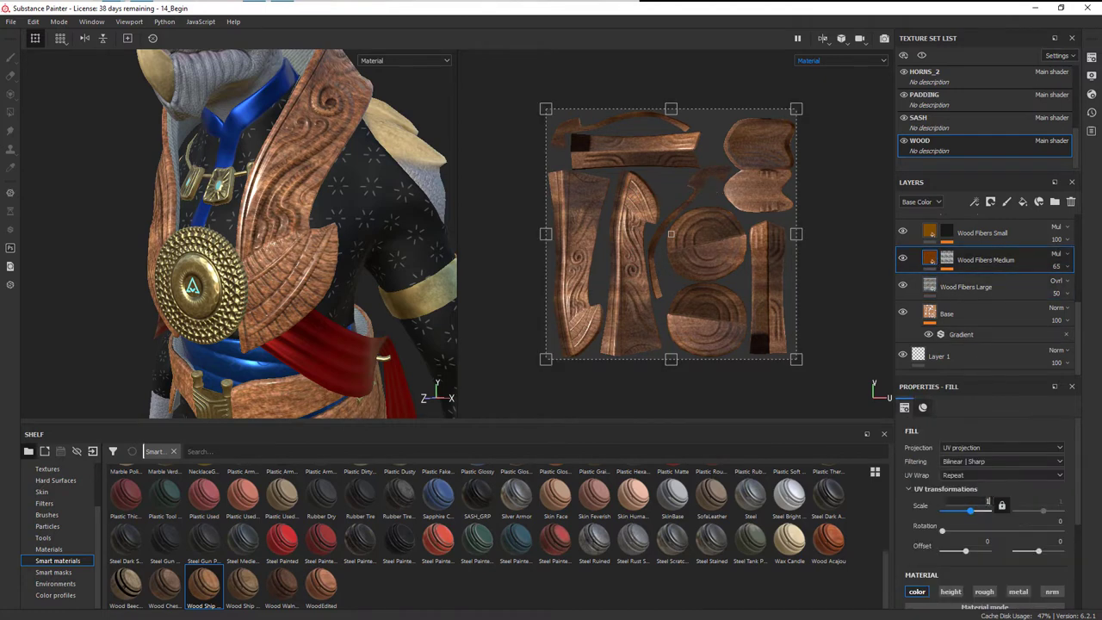
pyautogui.press('Return')
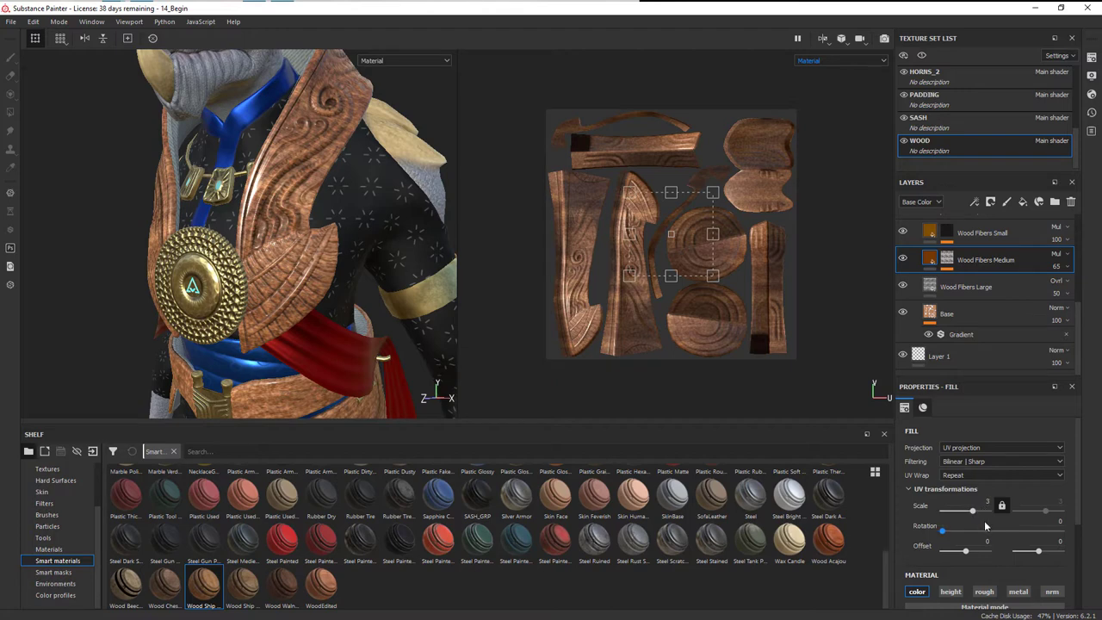
# Step: Compare the wood with and without Wood Fibers Medium, and lower the Wood Fibers Small layer's opacity to 53
pyautogui.click(981, 235)
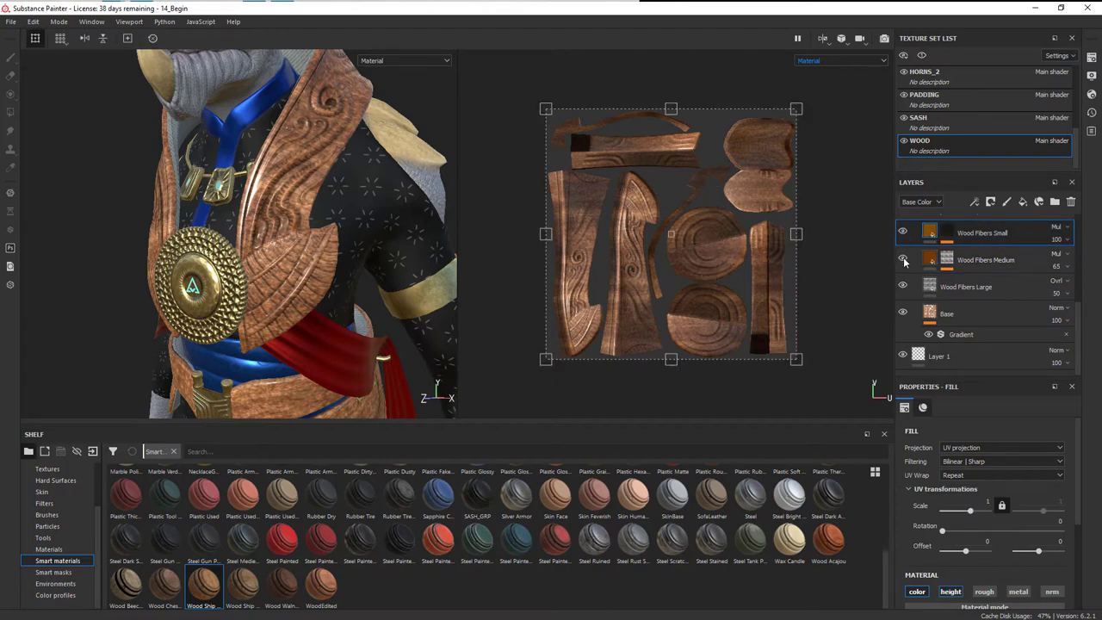
pyautogui.click(903, 259)
pyautogui.click(903, 258)
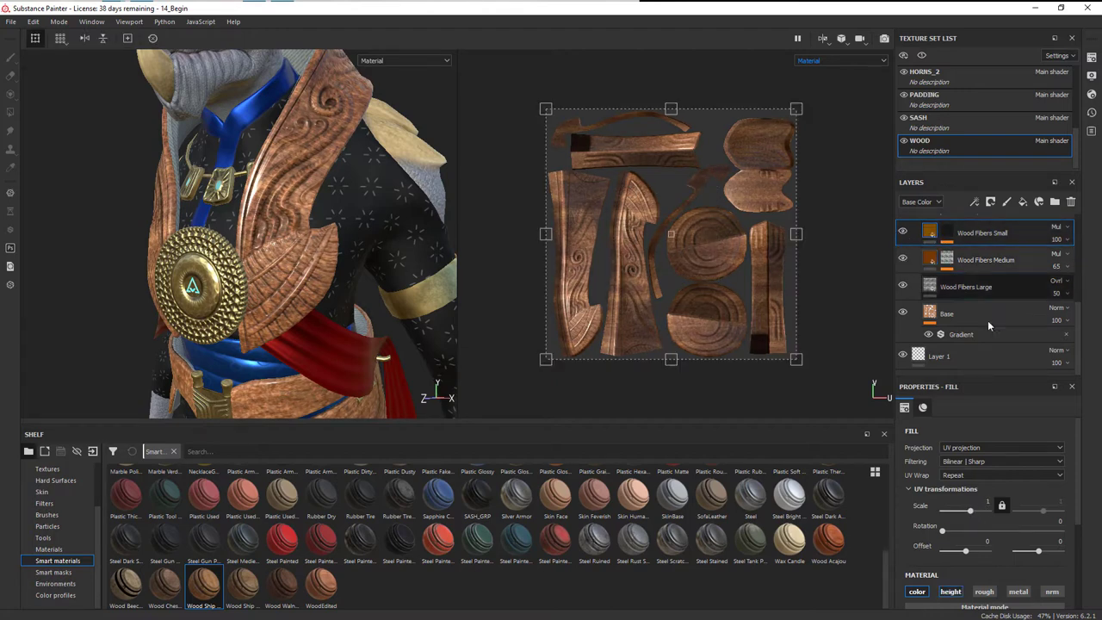
pyautogui.click(1057, 240)
pyautogui.moveTo(1095, 264); pyautogui.dragTo(1079, 263)
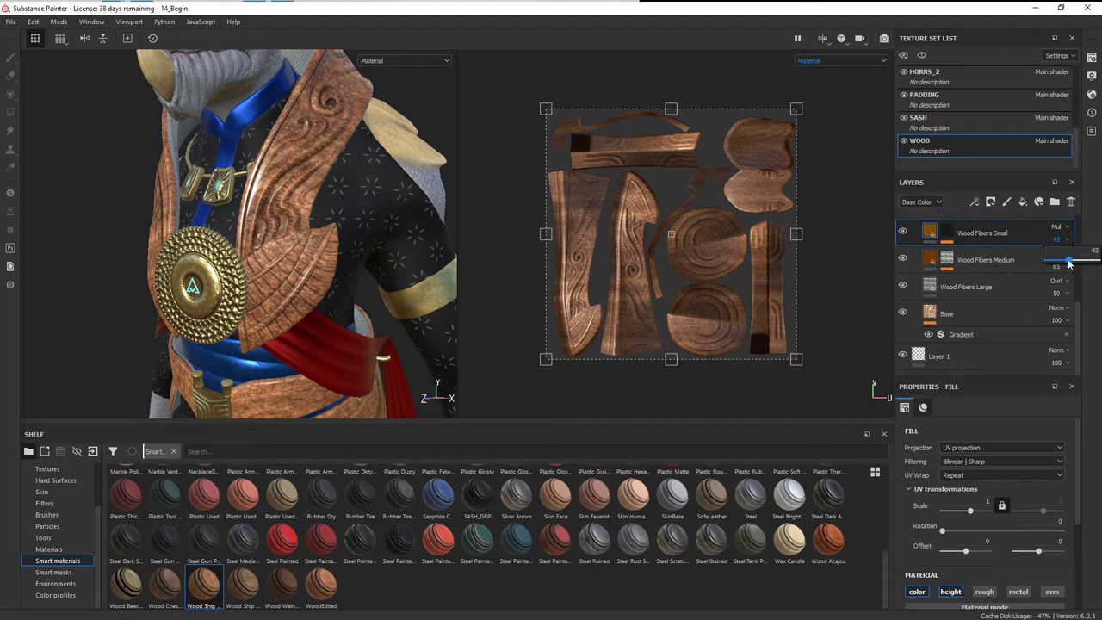
# Step: Lower the Wood Fibers Medium layer's opacity to 16 and check the wood on the collar
pyautogui.click(930, 258)
pyautogui.click(1057, 266)
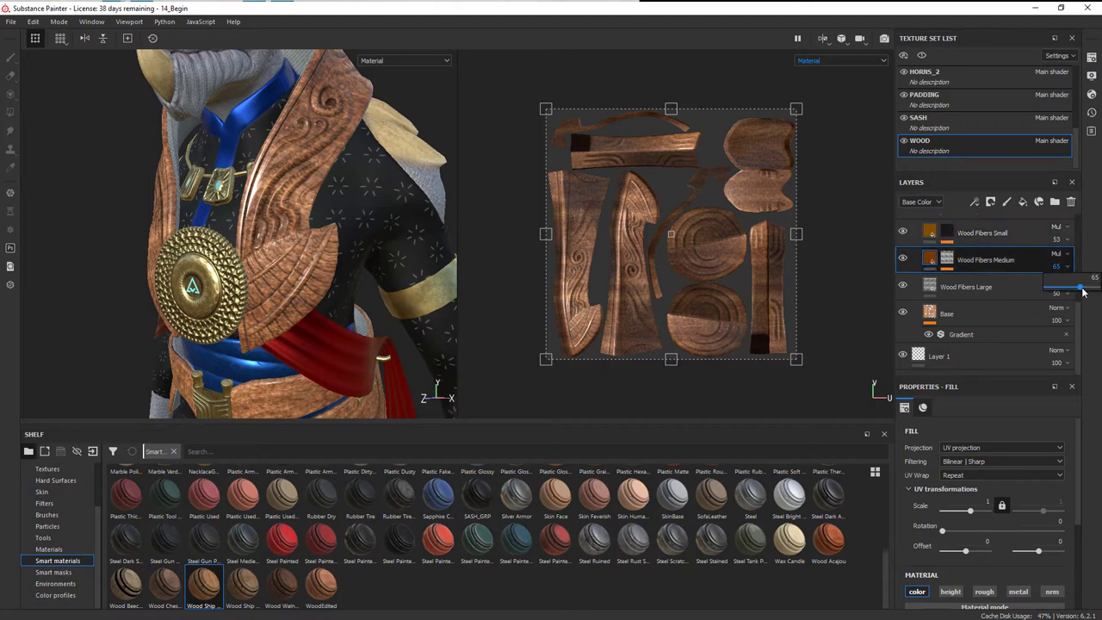
pyautogui.moveTo(1075, 290); pyautogui.dragTo(1068, 290)
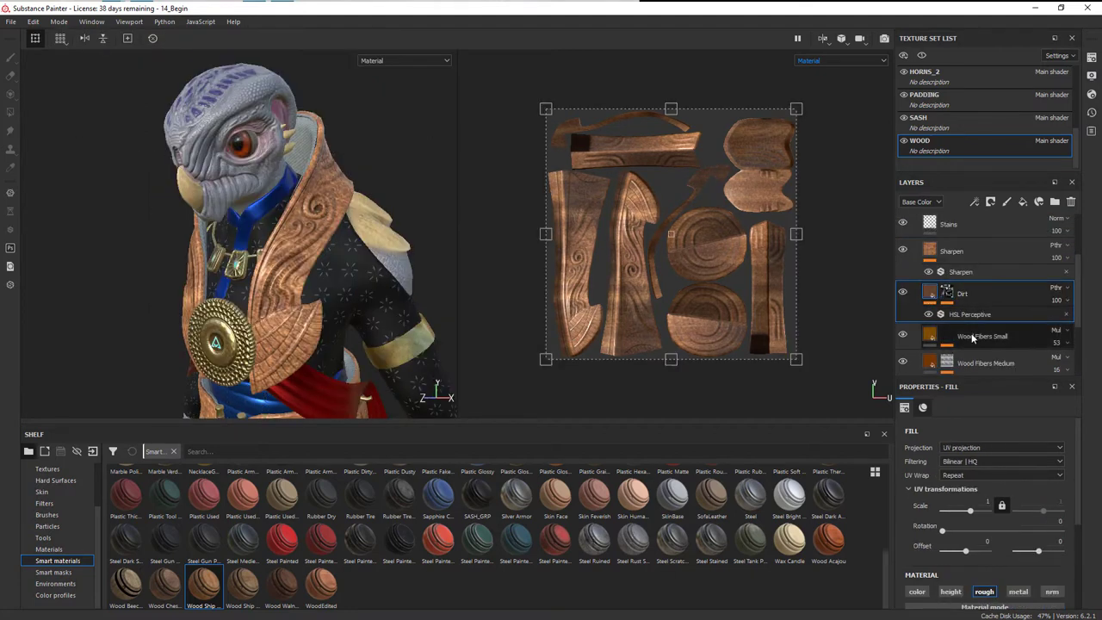
pyautogui.scroll(3, 302, 244)
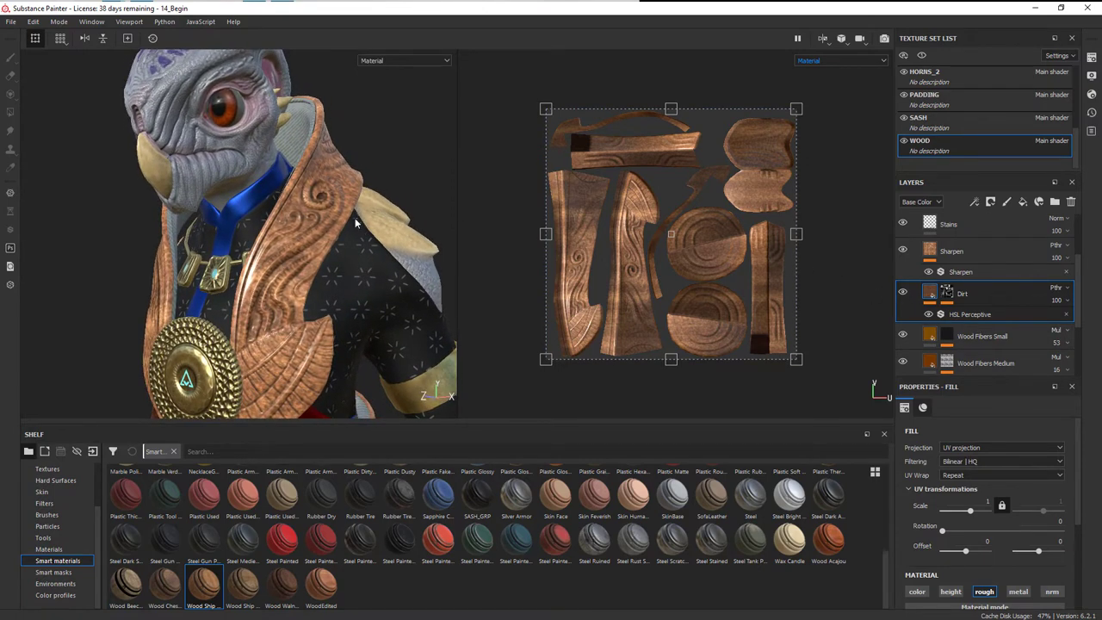
pyautogui.keyDown('alt'); pyautogui.moveTo(354, 222); pyautogui.dragTo(322, 226); pyautogui.keyUp('alt')
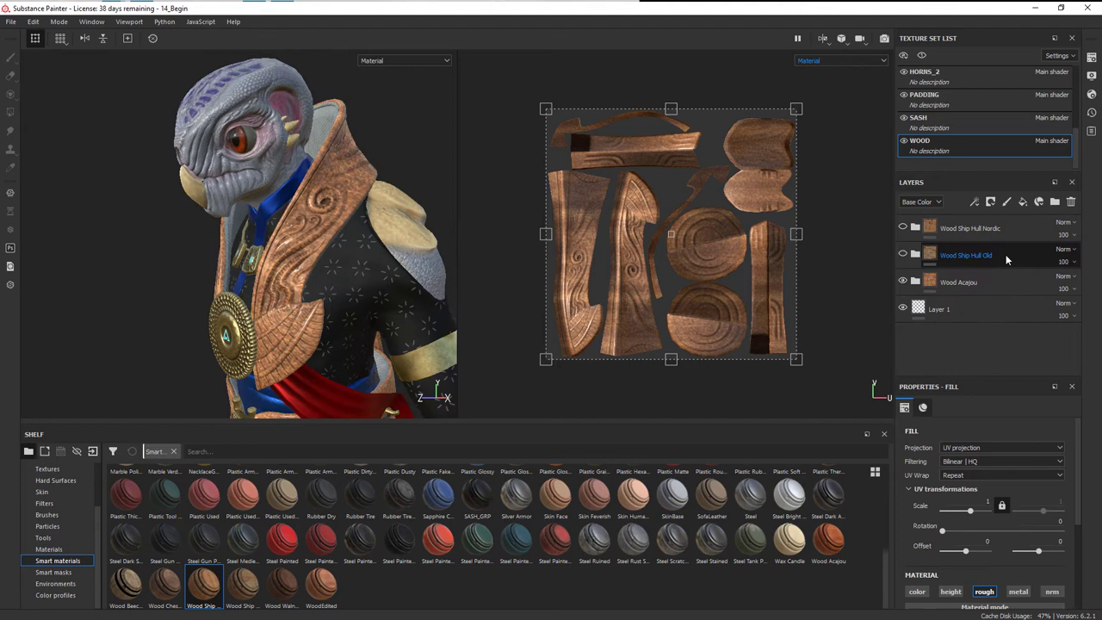
# Step: Delete the hidden Wood Ship Hull Old and Wood Ship Hull Nordic materials from the layer stack
pyautogui.click(1006, 254)
pyautogui.click(1070, 202)
pyautogui.click(997, 229)
pyautogui.press('Delete')
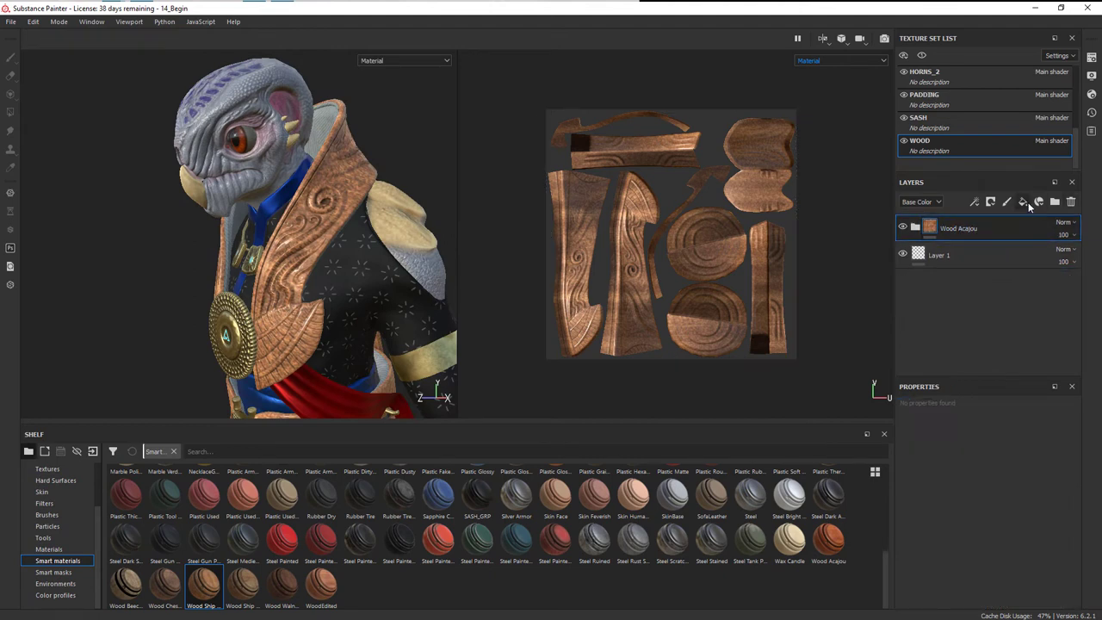
# Step: Add a color-only fill layer above Wood Acajou using the WOOD curvature map as base color, blended as Soft light at 65 opacity
pyautogui.click(1023, 203)
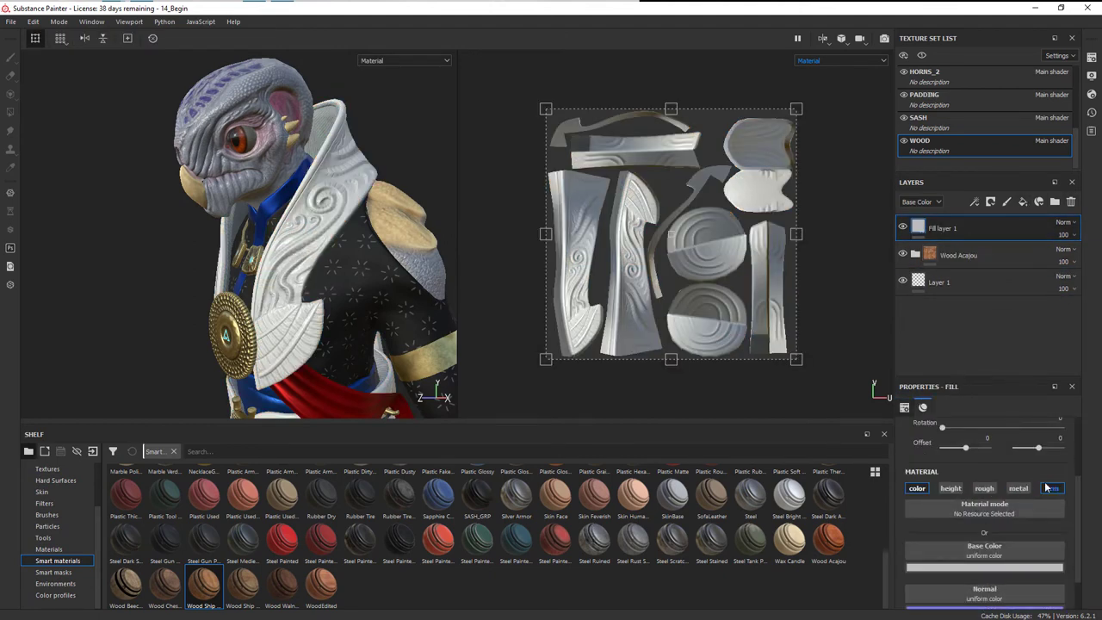
pyautogui.click(1049, 489)
pyautogui.click(1062, 223)
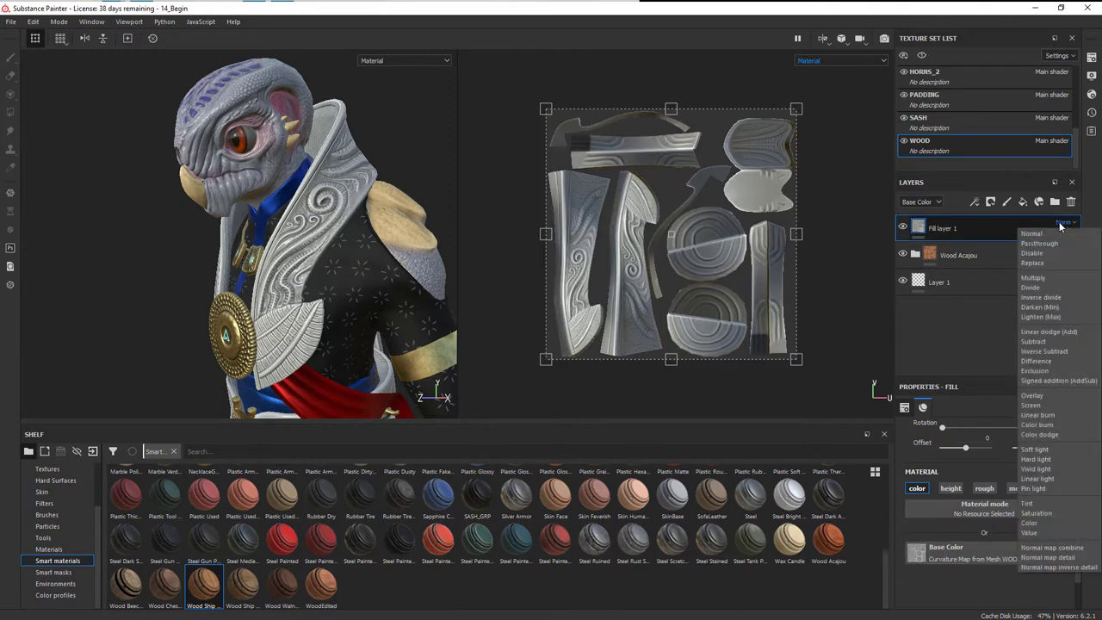
pyautogui.click(1035, 449)
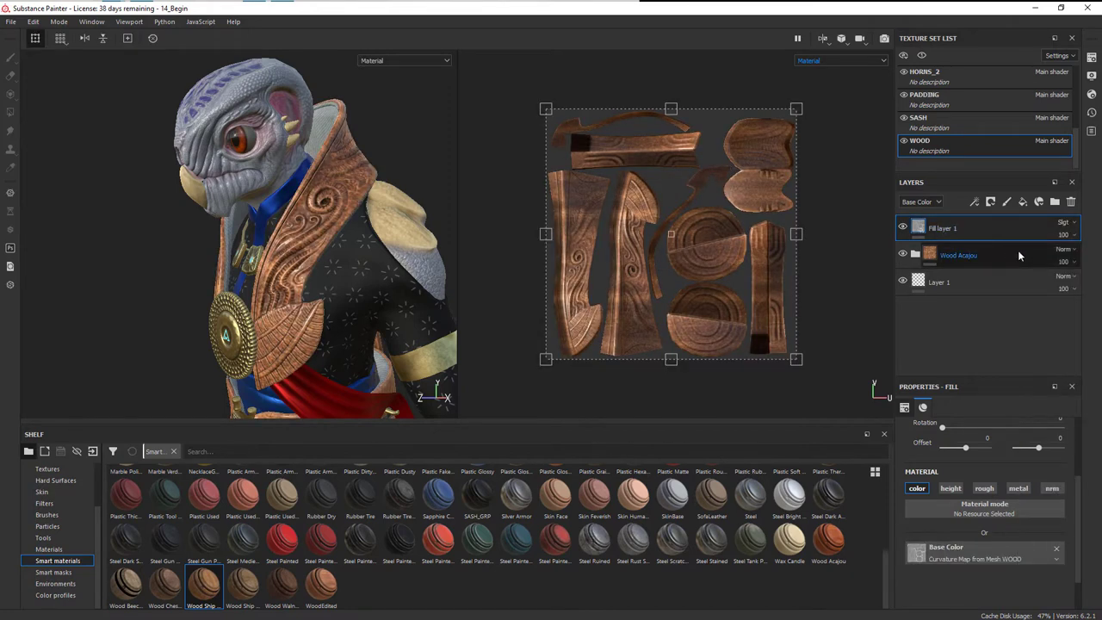
pyautogui.click(1065, 234)
pyautogui.moveTo(1097, 257); pyautogui.dragTo(1080, 258)
pyautogui.keyDown('alt'); pyautogui.moveTo(395, 189); pyautogui.dragTo(319, 354); pyautogui.keyUp('alt')
# Step: Set the UV scale of the Base layer inside Wood Acajou to 40
pyautogui.click(946, 257)
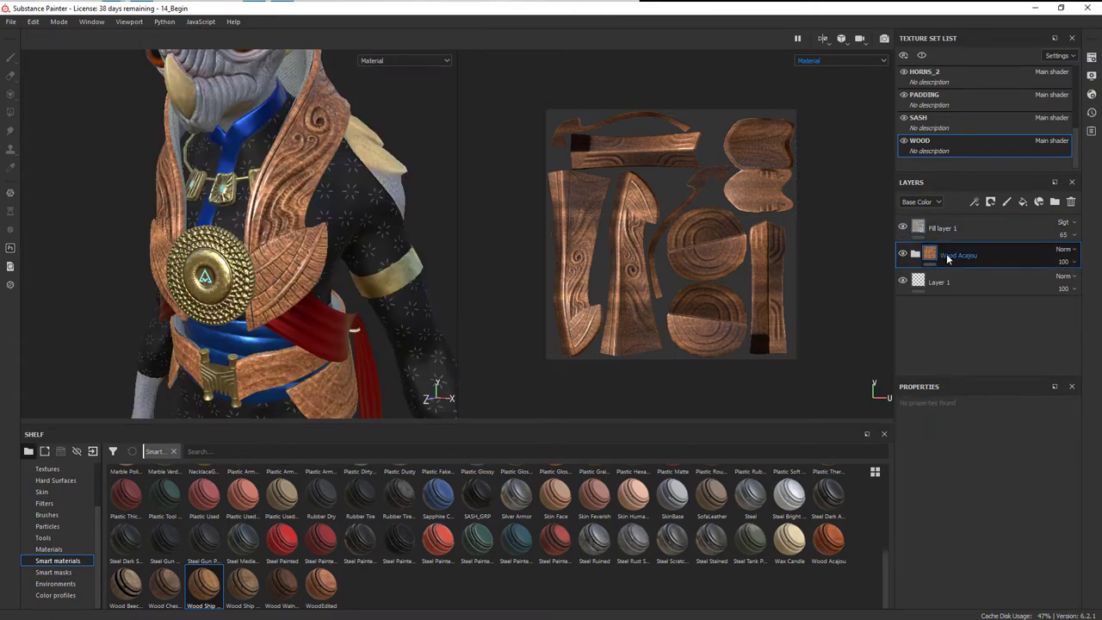
pyautogui.click(916, 254)
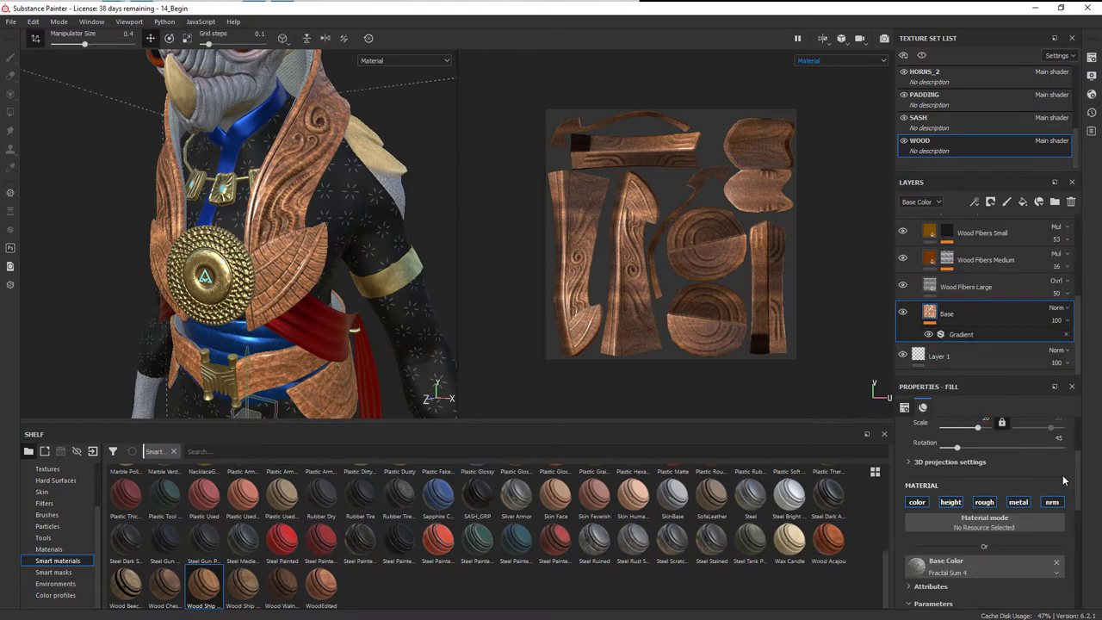
pyautogui.scroll(1, 1063, 480)
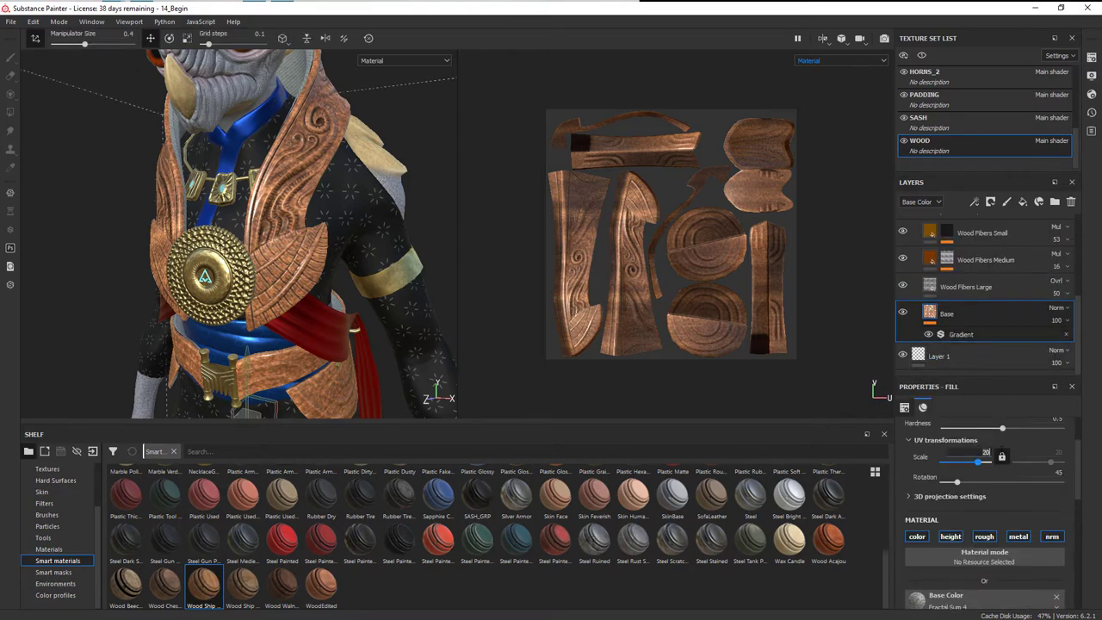
pyautogui.moveTo(999, 455); pyautogui.dragTo(1006, 455)
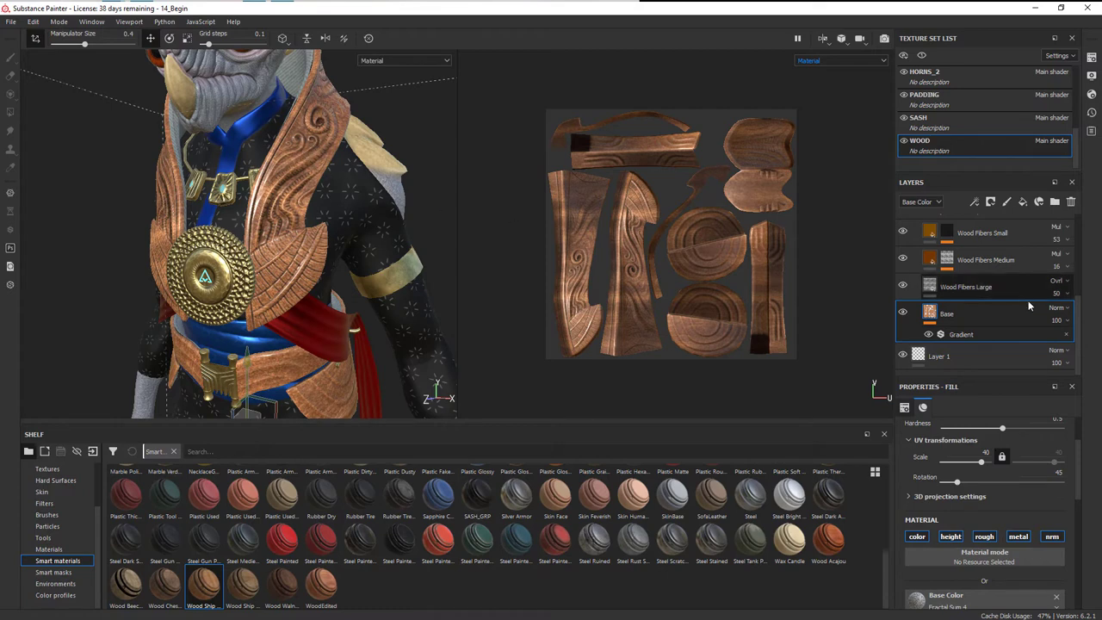
# Step: Add a color-only fill layer with a pale tan base color directly beneath the Base layer
pyautogui.click(959, 356)
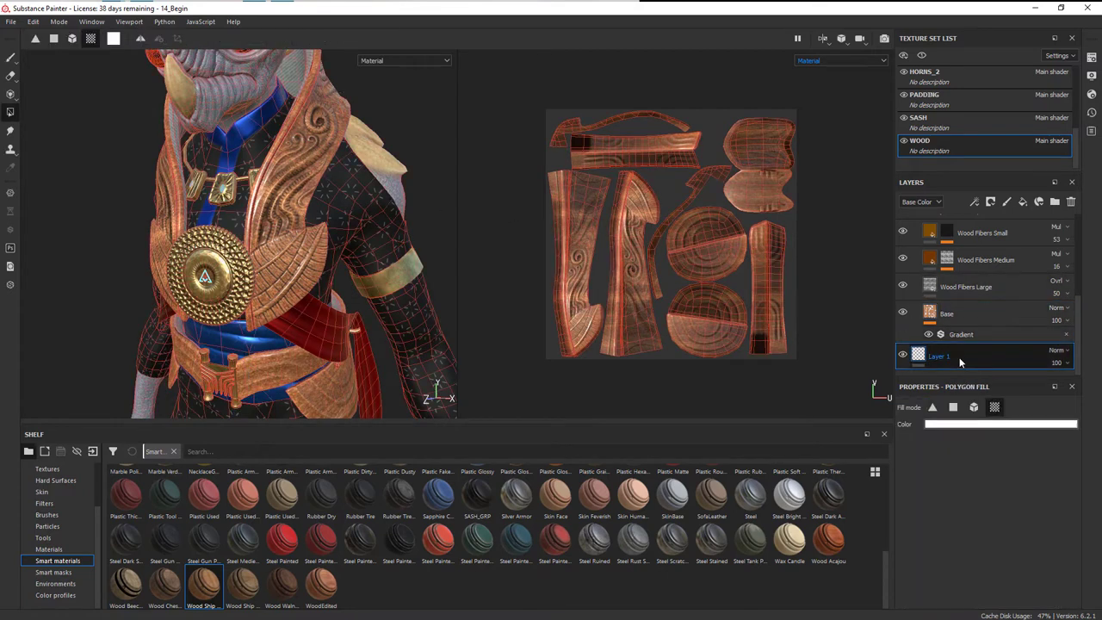
pyautogui.click(977, 312)
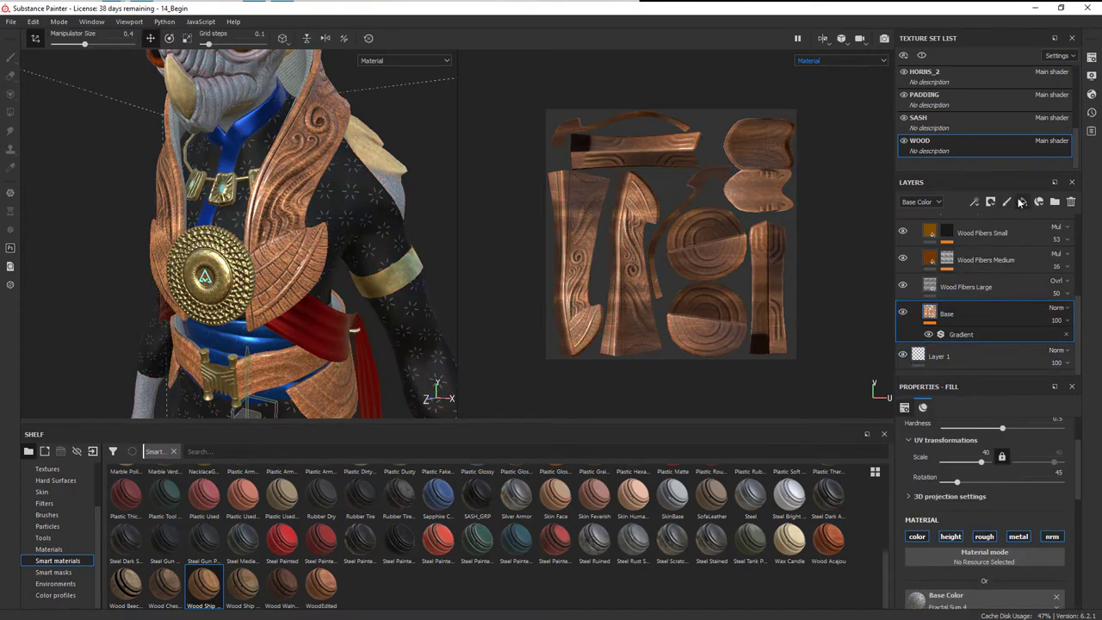
pyautogui.click(1023, 203)
pyautogui.moveTo(985, 314); pyautogui.dragTo(985, 364)
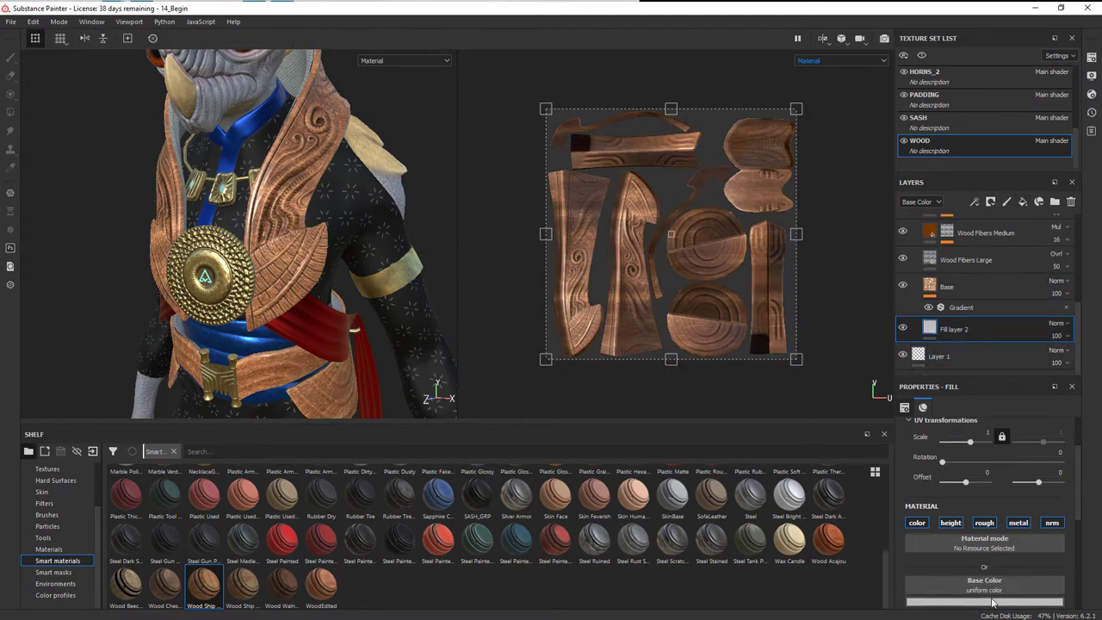
pyautogui.click(984, 601)
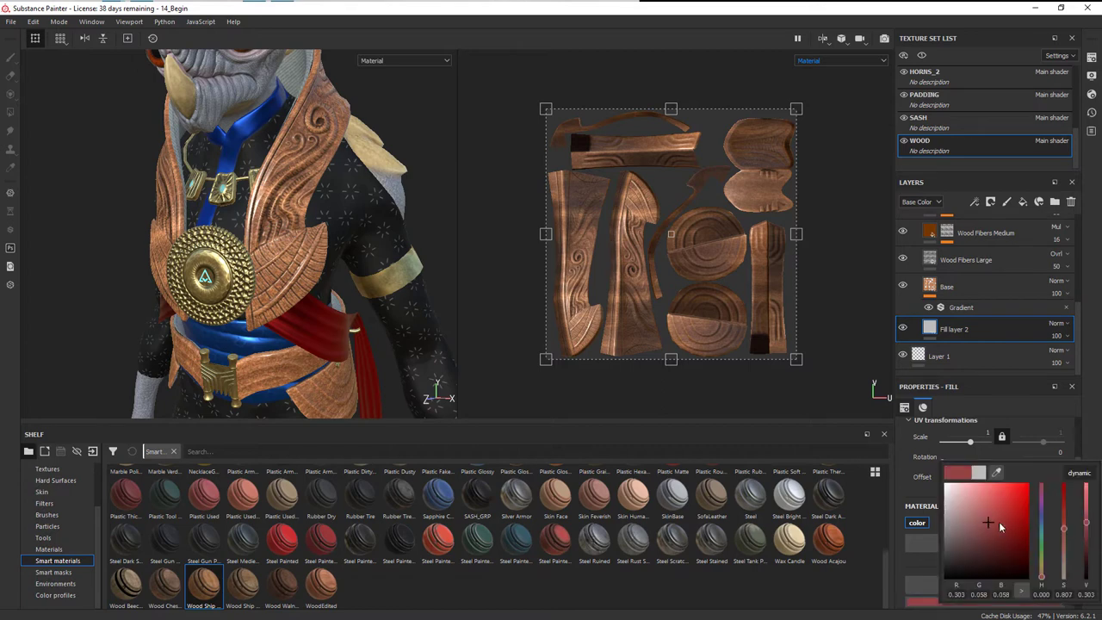
pyautogui.moveTo(1041, 572); pyautogui.dragTo(1041, 570)
pyautogui.moveTo(993, 522); pyautogui.dragTo(971, 505)
# Step: Lower the Base layer's opacity to 64 so it blends with the tan fill layer
pyautogui.click(990, 287)
pyautogui.click(1057, 293)
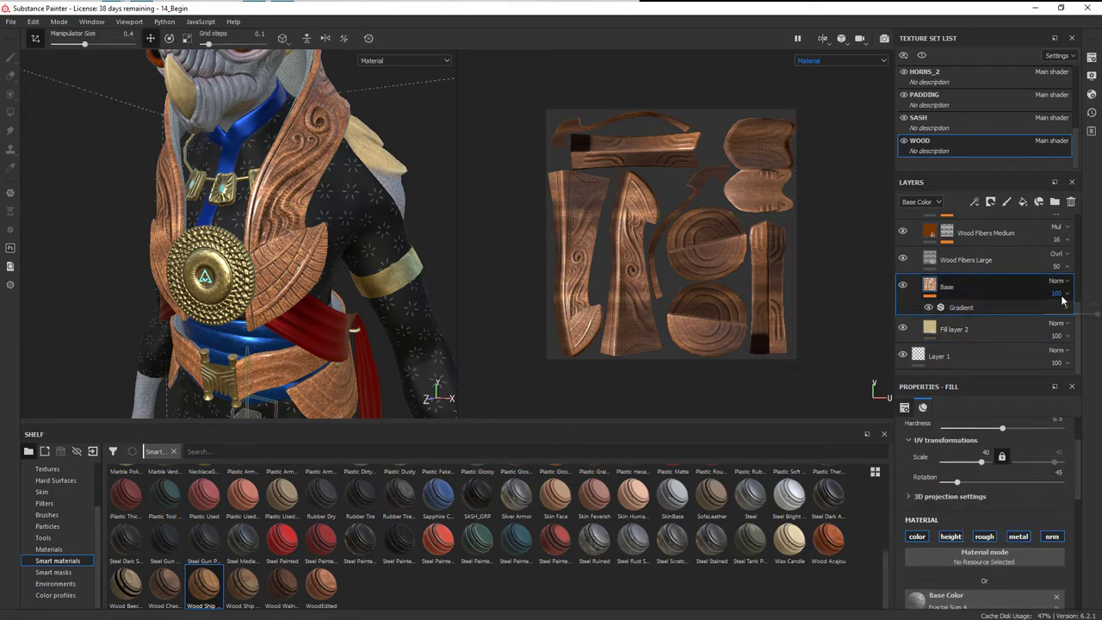
pyautogui.moveTo(1098, 316); pyautogui.dragTo(1079, 316)
pyautogui.keyDown('alt'); pyautogui.moveTo(362, 292); pyautogui.dragTo(319, 314); pyautogui.keyUp('alt')
# Step: Set the opacity of Wood Fibers Large to 24, Wood Fibers Medium to 18 and Wood Fibers Small to 36
pyautogui.click(992, 260)
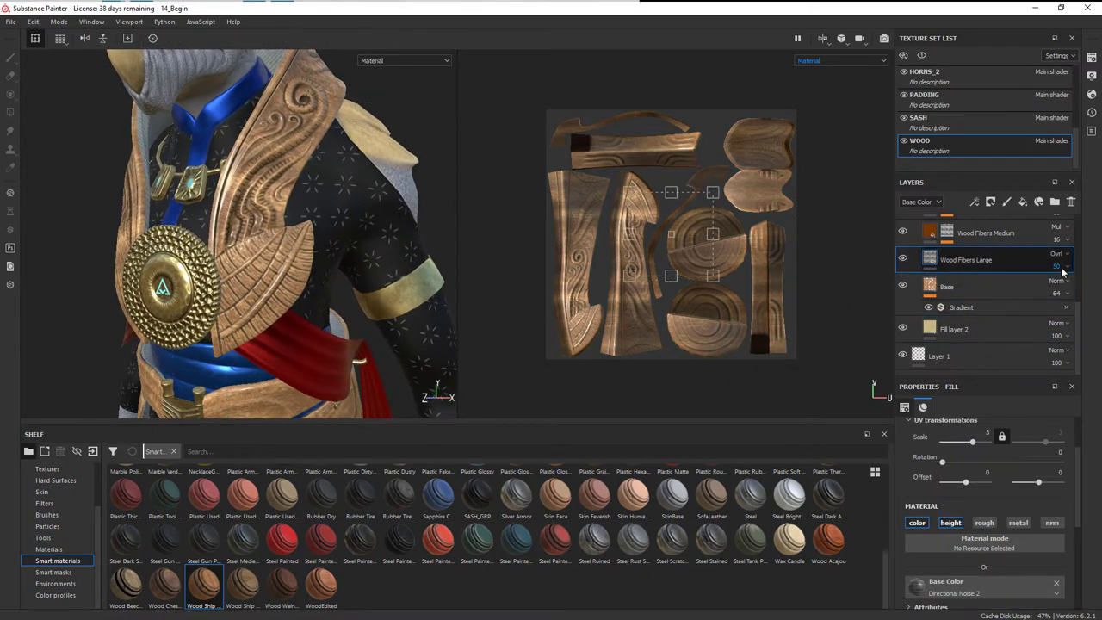
pyautogui.click(1067, 267)
pyautogui.moveTo(1073, 289); pyautogui.dragTo(1058, 289)
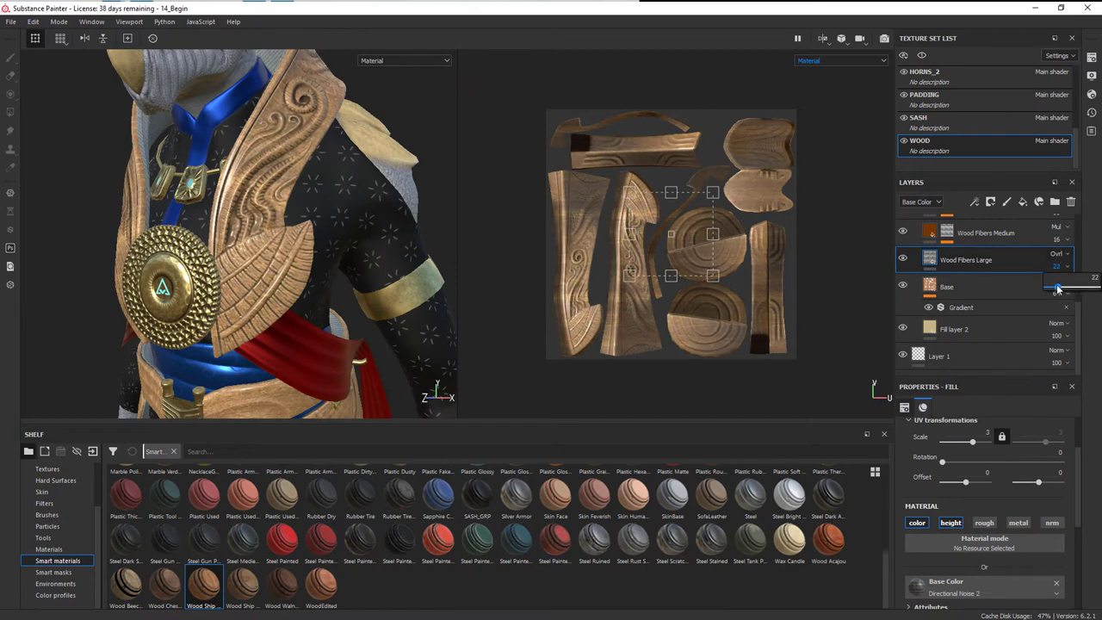
pyautogui.click(1057, 239)
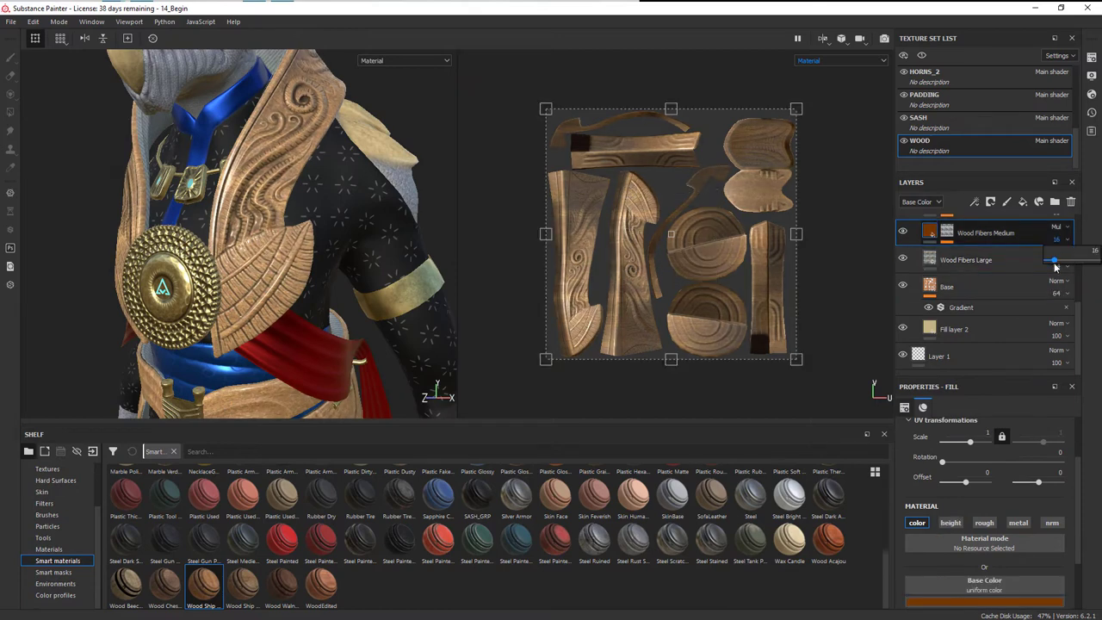
pyautogui.moveTo(1055, 260); pyautogui.dragTo(1058, 260)
pyautogui.scroll(1, 1009, 272)
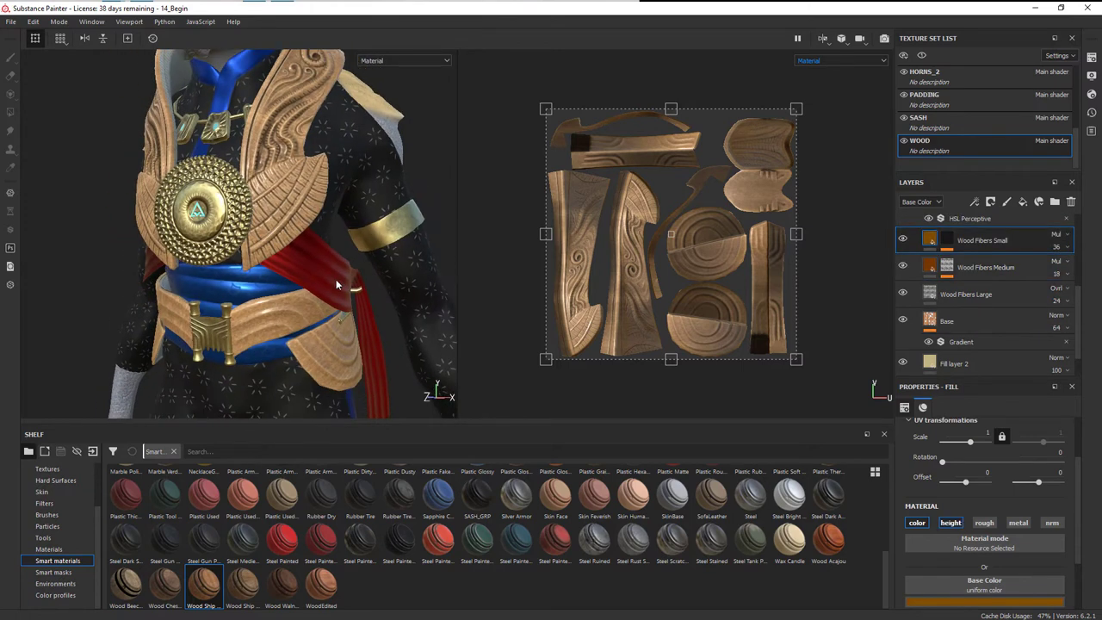
# Step: Change the base color of the fill layer beneath Base to a darker orange-brown, about R 0.271, G 0.160, B 0.075
pyautogui.keyDown('alt'); pyautogui.moveTo(336, 284); pyautogui.dragTo(320, 288); pyautogui.keyUp('alt')
pyautogui.moveTo(321, 287)
pyautogui.keyDown('shift'); pyautogui.mouseDown(button='right')
pyautogui.moveTo(329, 293)
pyautogui.moveTo(315, 278)
pyautogui.mouseUp(button='right'); pyautogui.keyUp('shift')
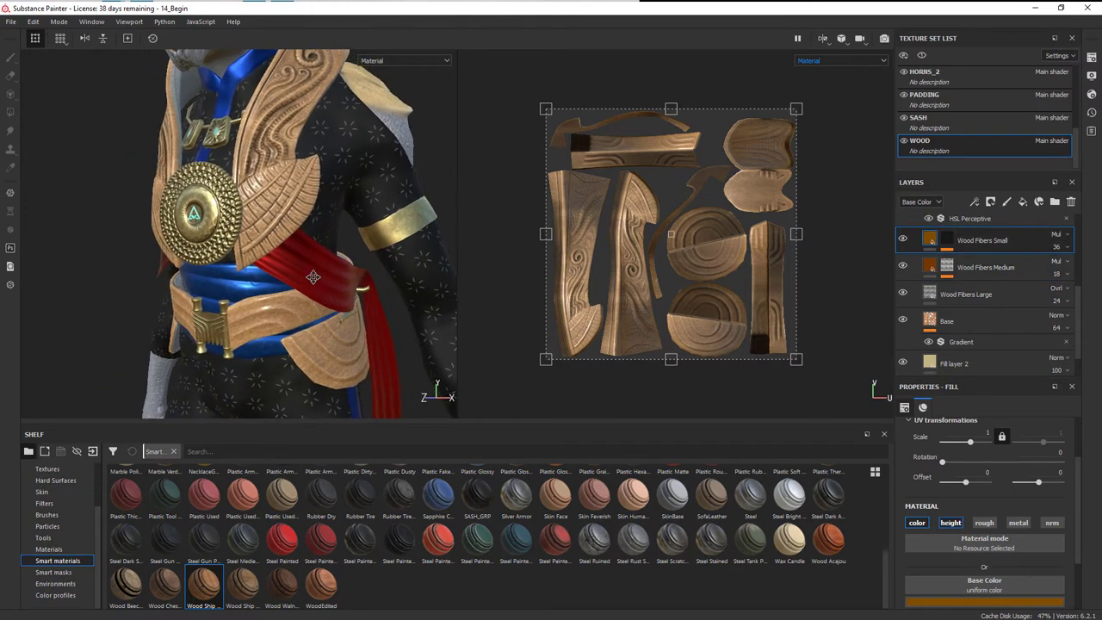
pyautogui.keyDown('alt'); pyautogui.moveTo(315, 279); pyautogui.dragTo(322, 301, button='middle'); pyautogui.keyUp('alt')
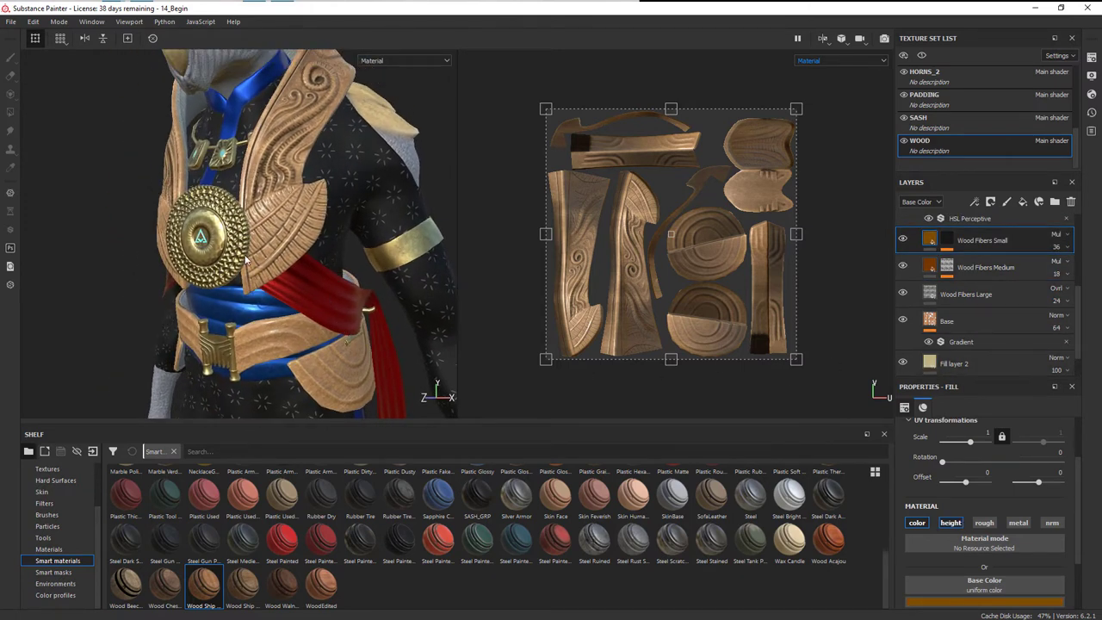
pyautogui.click(1024, 369)
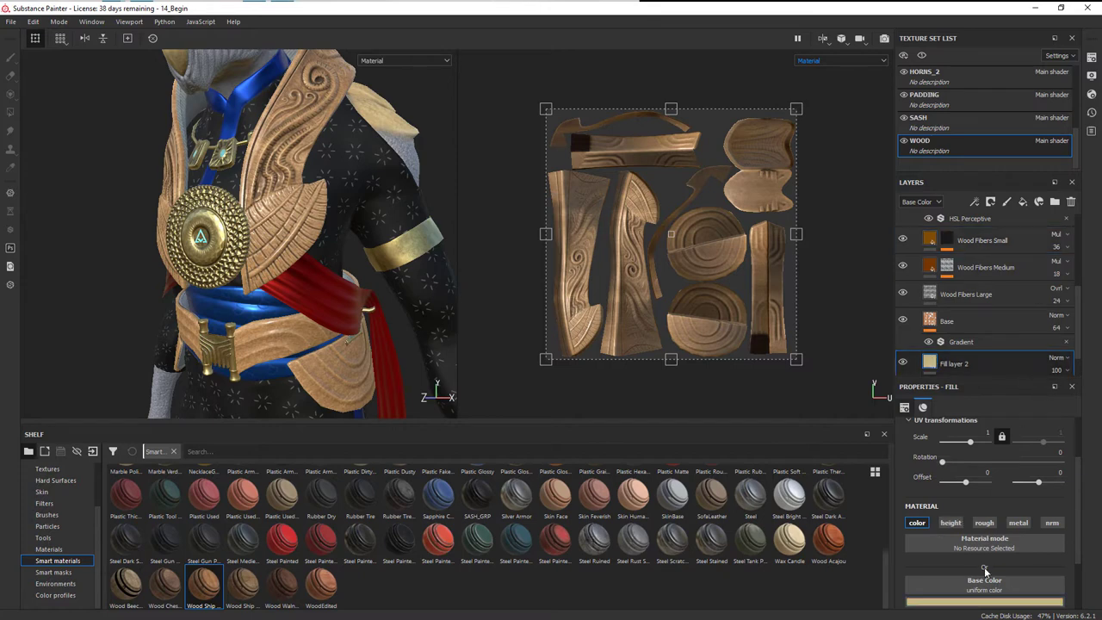
pyautogui.click(984, 601)
pyautogui.moveTo(1040, 571); pyautogui.dragTo(1043, 575)
pyautogui.moveTo(970, 505); pyautogui.dragTo(981, 527)
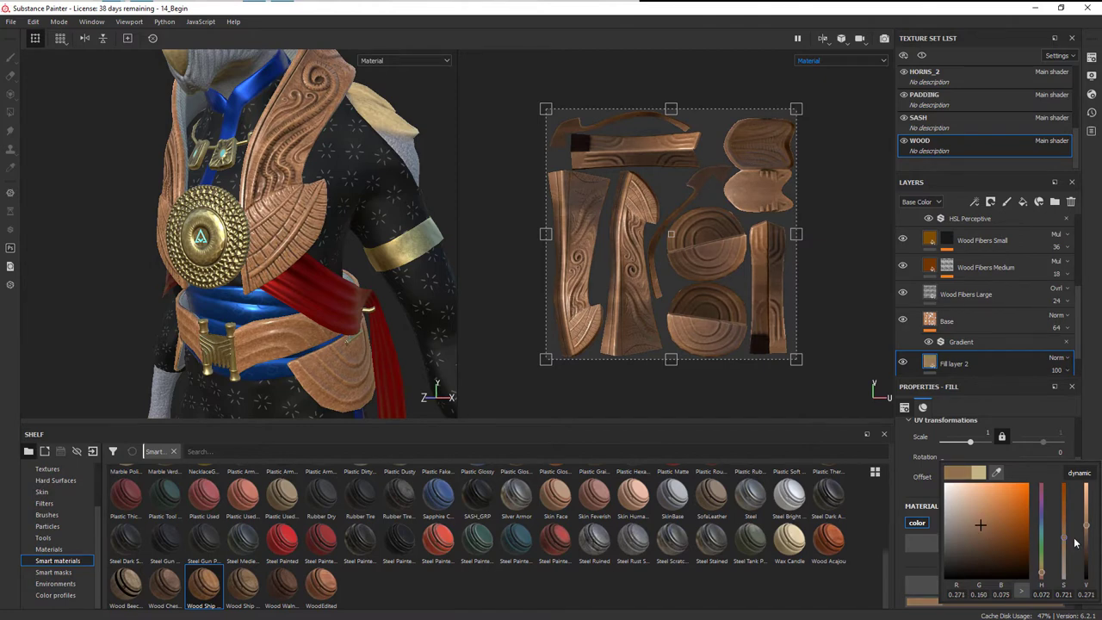
# Step: Examine the wood on the collar, chest piece and belt from several angles and distances, up close and on the full character
pyautogui.keyDown('alt'); pyautogui.moveTo(311, 209); pyautogui.dragTo(244, 196, button='right'); pyautogui.keyUp('alt')
pyautogui.keyDown('alt'); pyautogui.moveTo(351, 207); pyautogui.dragTo(332, 252, button='middle'); pyautogui.keyUp('alt')
pyautogui.keyDown('alt'); pyautogui.moveTo(346, 212); pyautogui.dragTo(379, 226); pyautogui.keyUp('alt')
pyautogui.keyDown('alt'); pyautogui.moveTo(405, 258); pyautogui.dragTo(370, 284); pyautogui.keyUp('alt')
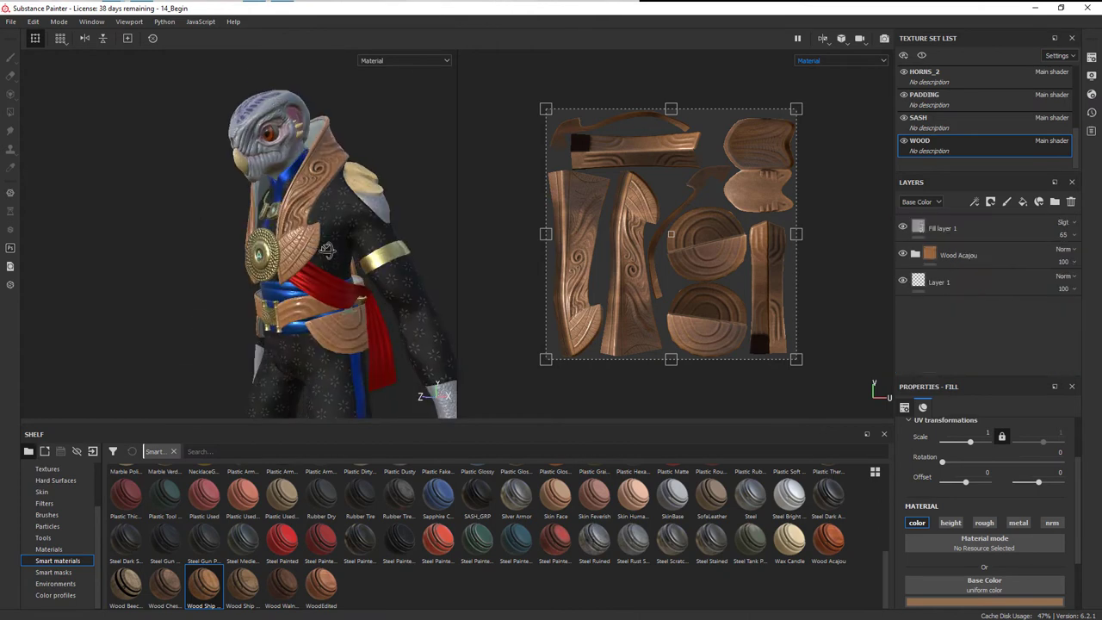
pyautogui.scroll(3, 347, 222)
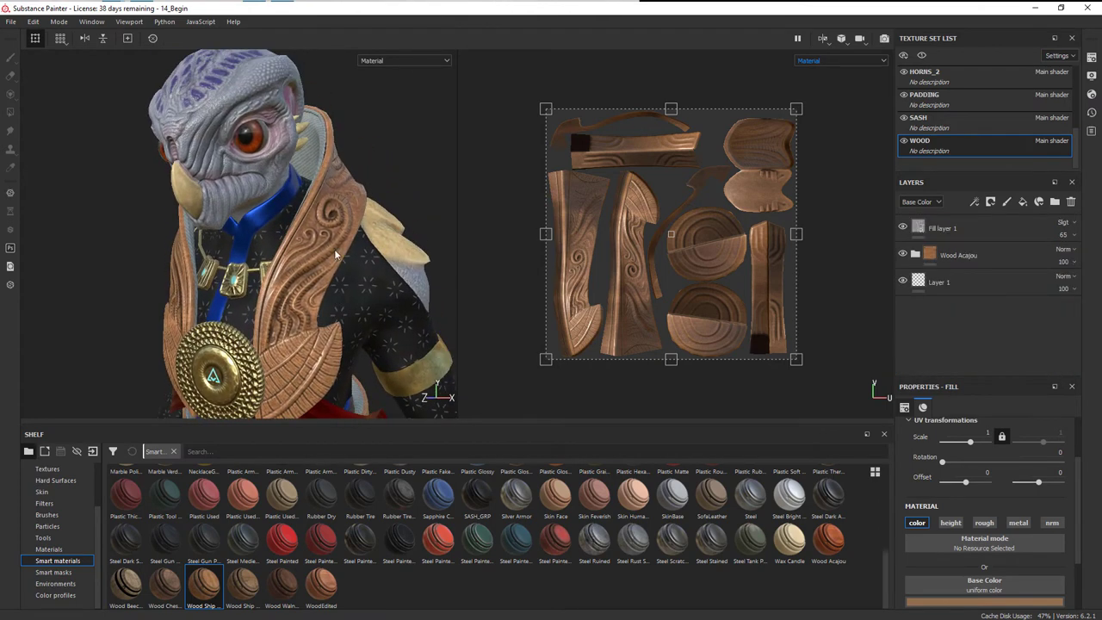
pyautogui.keyDown('alt'); pyautogui.moveTo(289, 284); pyautogui.dragTo(310, 293); pyautogui.keyUp('alt')
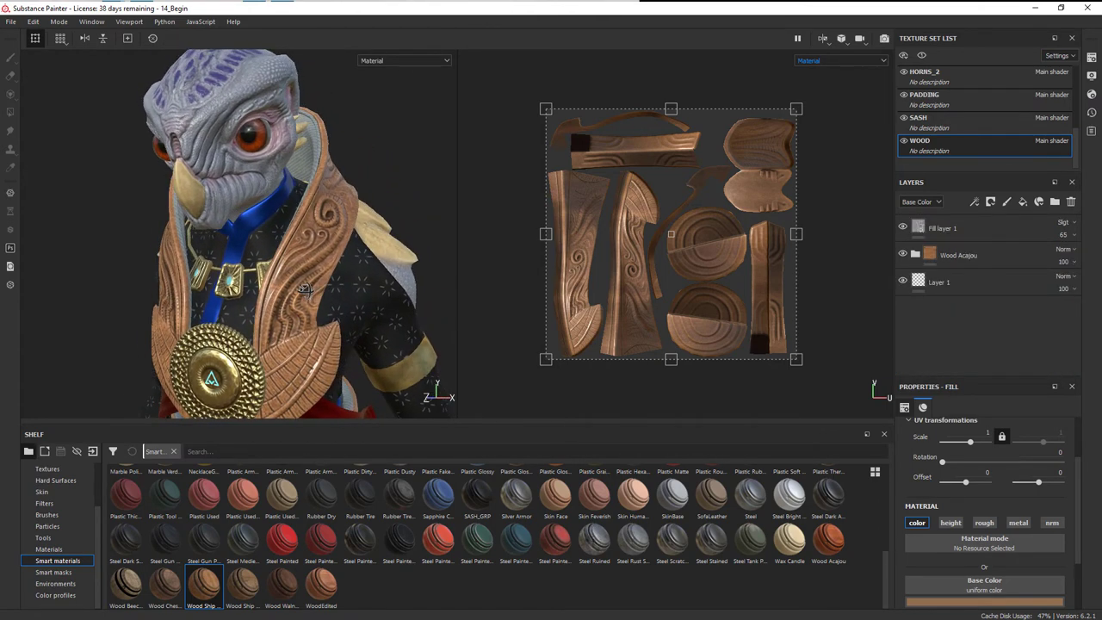
pyautogui.keyDown('alt'); pyautogui.moveTo(312, 295); pyautogui.dragTo(350, 194, button='middle'); pyautogui.keyUp('alt')
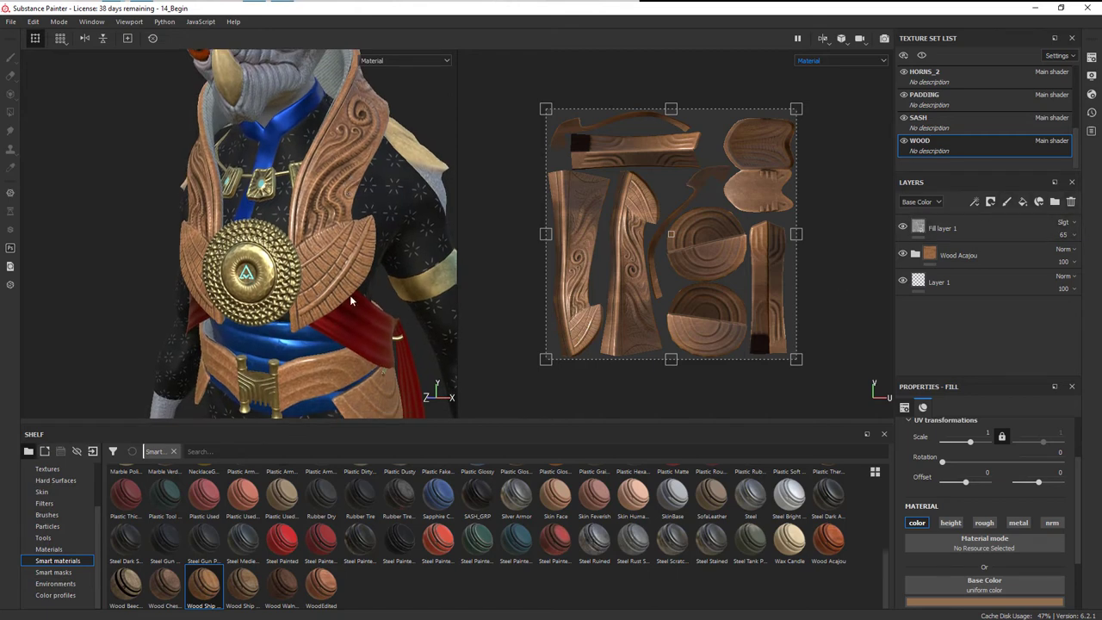
pyautogui.scroll(-4, 340, 327)
pyautogui.moveTo(353, 262)
pyautogui.keyDown('alt'); pyautogui.mouseDown()
pyautogui.moveTo(287, 244)
pyautogui.moveTo(324, 222)
pyautogui.moveTo(353, 258)
pyautogui.mouseUp(); pyautogui.keyUp('alt')
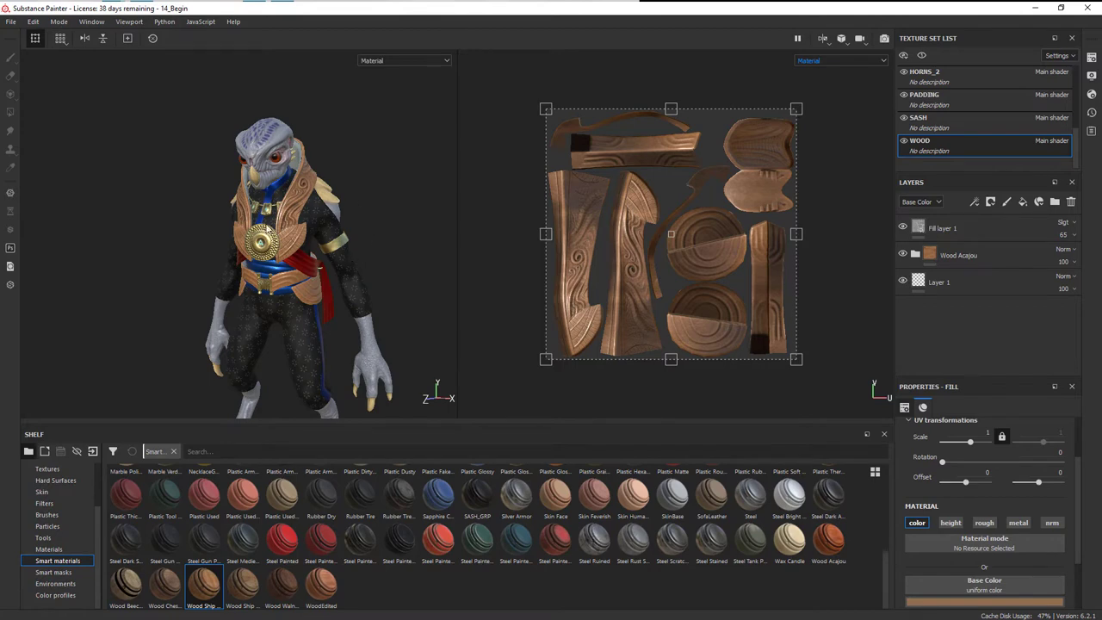
pyautogui.keyDown('alt'); pyautogui.moveTo(354, 253); pyautogui.dragTo(353, 239); pyautogui.keyUp('alt')
pyautogui.keyDown('alt'); pyautogui.moveTo(309, 210); pyautogui.dragTo(462, 234, button='right'); pyautogui.keyUp('alt')
pyautogui.keyDown('alt'); pyautogui.moveTo(374, 238); pyautogui.dragTo(377, 262, button='middle'); pyautogui.keyUp('alt')
pyautogui.keyDown('alt'); pyautogui.moveTo(377, 262); pyautogui.dragTo(251, 263); pyautogui.keyUp('alt')
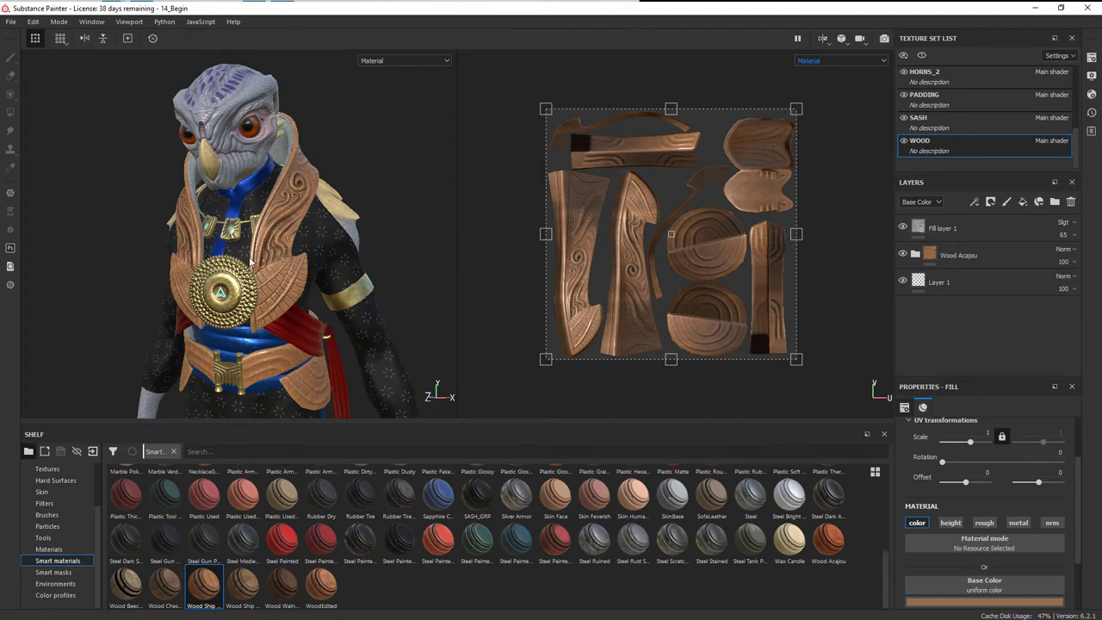
pyautogui.keyDown('alt'); pyautogui.moveTo(377, 286); pyautogui.dragTo(293, 291, button='right'); pyautogui.keyUp('alt')
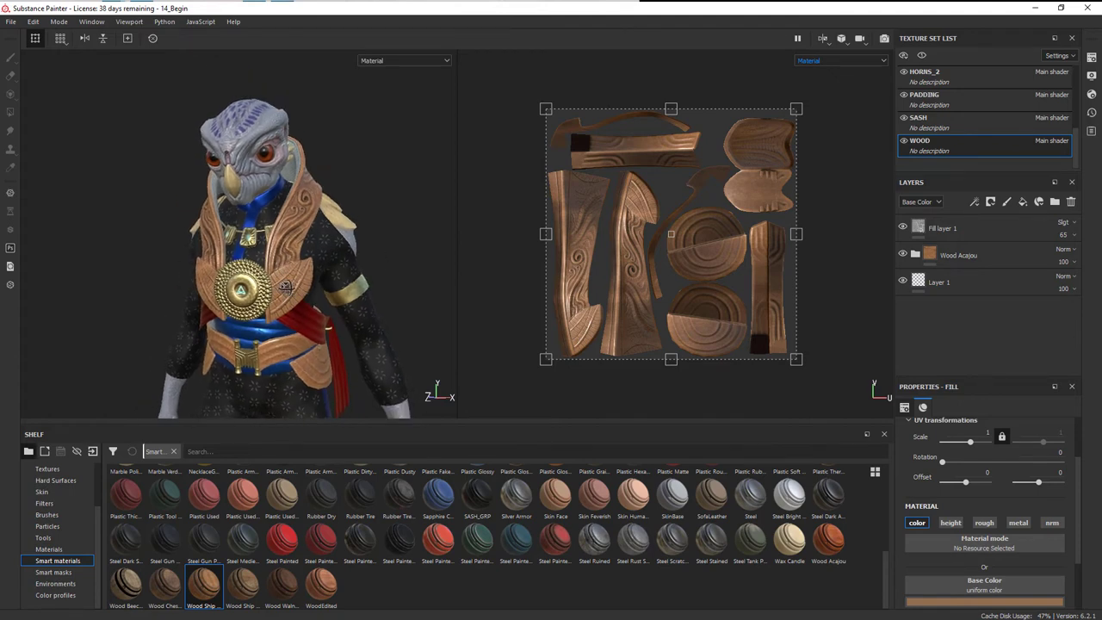
pyautogui.keyDown('alt'); pyautogui.moveTo(284, 284); pyautogui.dragTo(317, 323); pyautogui.keyUp('alt')
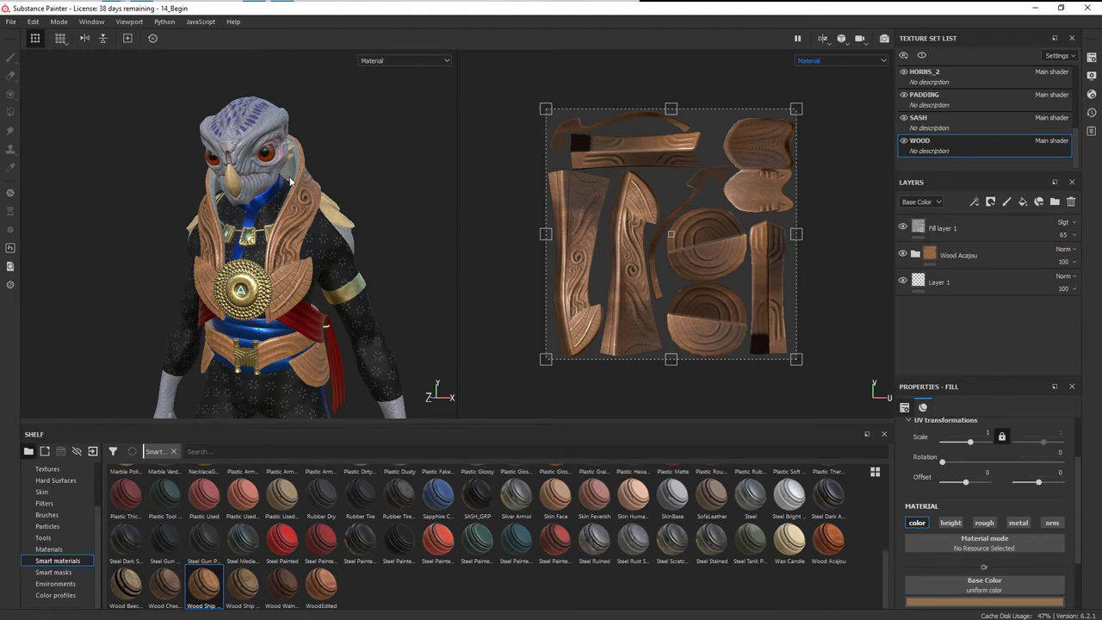
# Step: Turn on viewport shadows and set the environment blur to 38, trying the environment background at 82 opacity before returning it to 0
pyautogui.click(1092, 76)
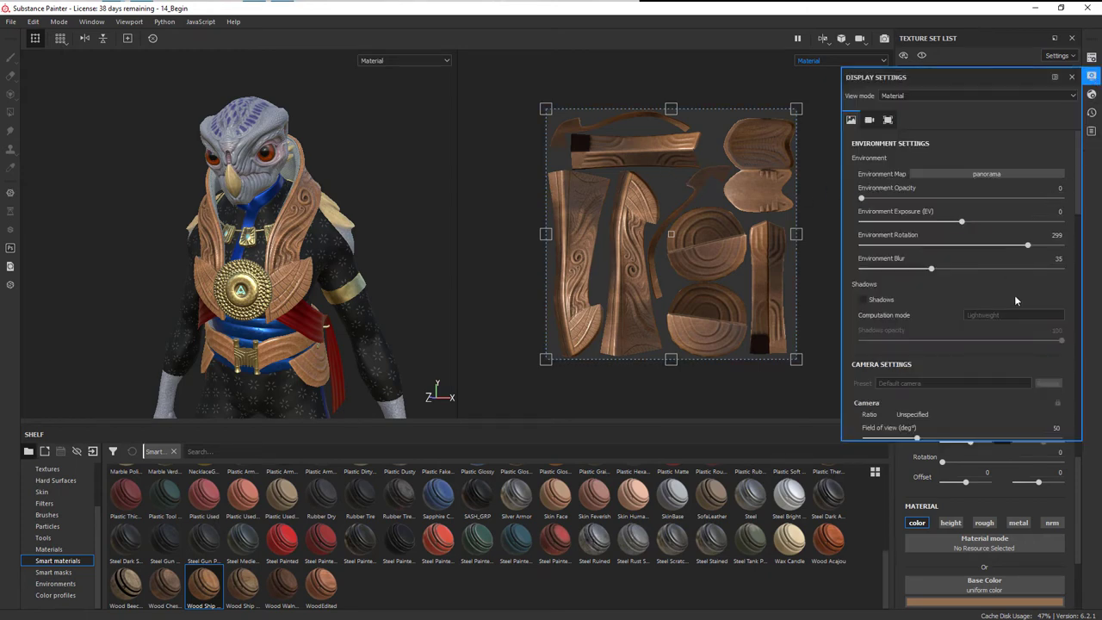
pyautogui.click(863, 300)
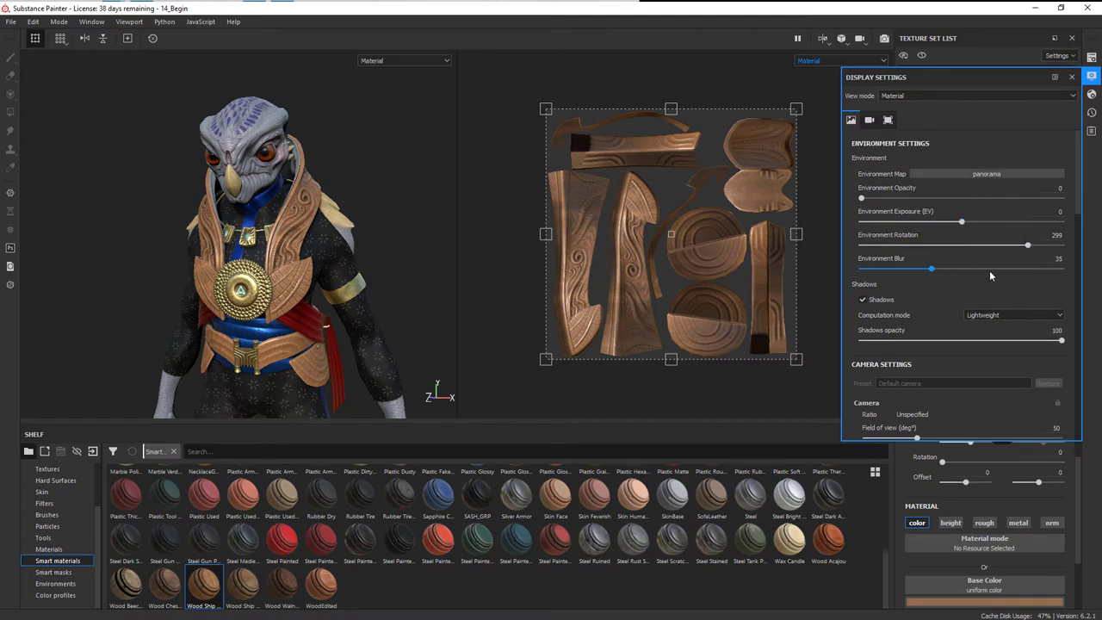
pyautogui.moveTo(862, 199); pyautogui.dragTo(1024, 200)
pyautogui.moveTo(934, 270)
pyautogui.mouseDown()
pyautogui.moveTo(872, 270)
pyautogui.moveTo(937, 271)
pyautogui.mouseUp()
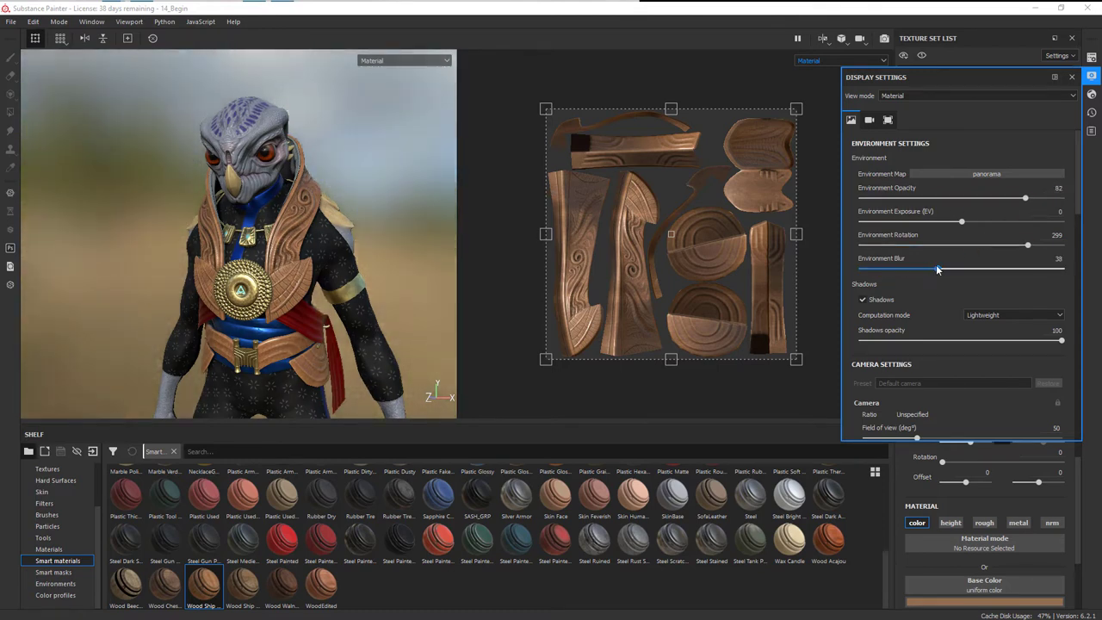
pyautogui.moveTo(1025, 199); pyautogui.dragTo(891, 199)
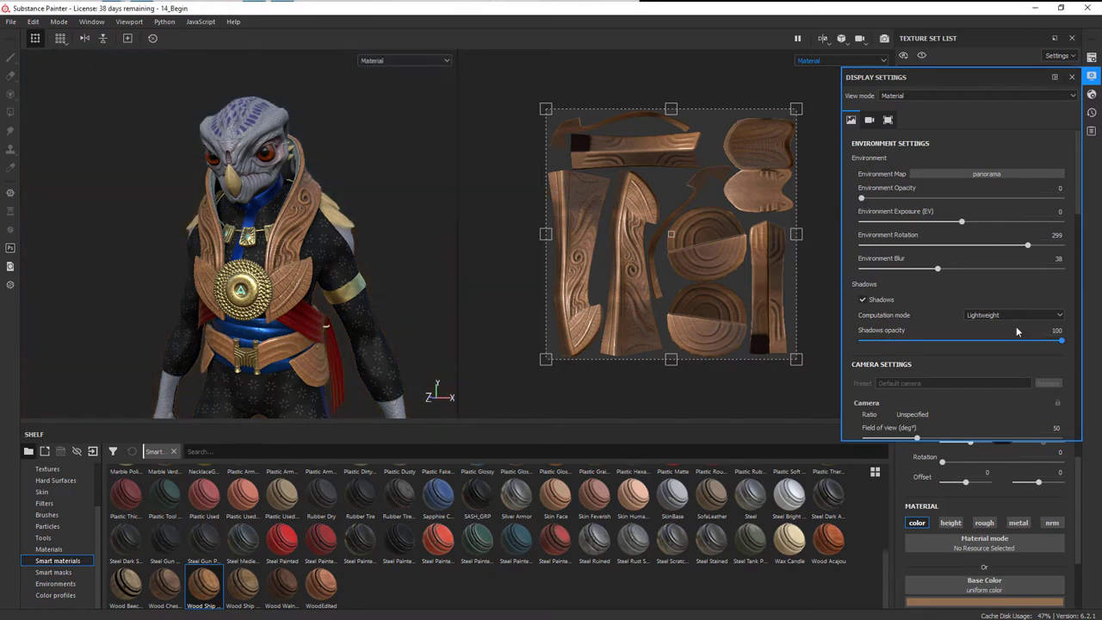
# Step: Activate post effects in the camera settings and enable the vignette with a strength of 1
pyautogui.scroll(-3, 1017, 332)
pyautogui.scroll(-4, 1017, 332)
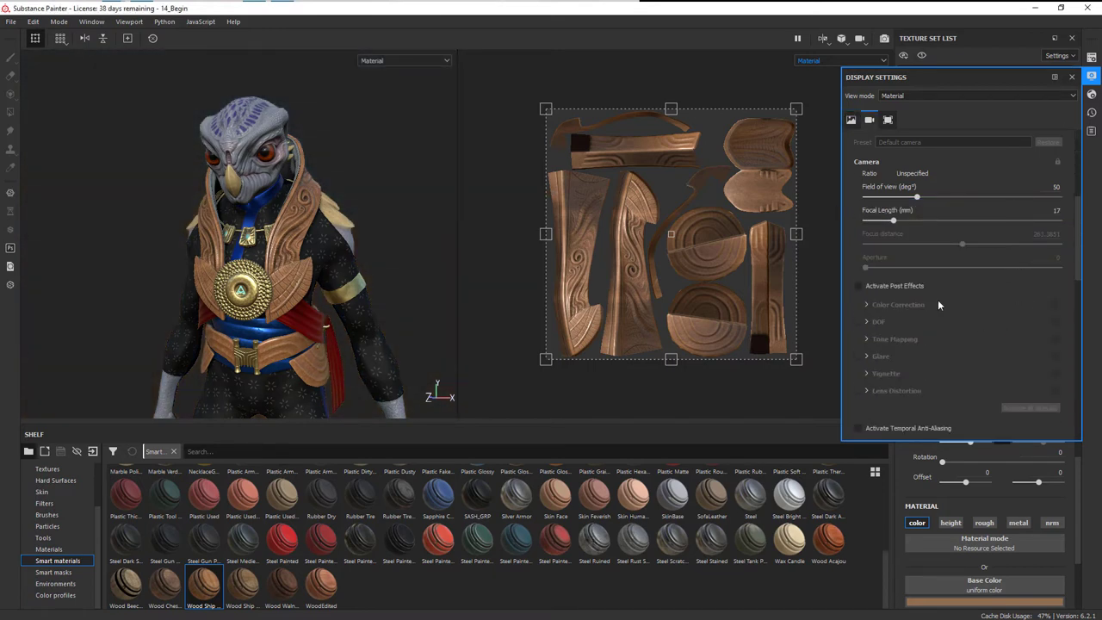
pyautogui.click(859, 287)
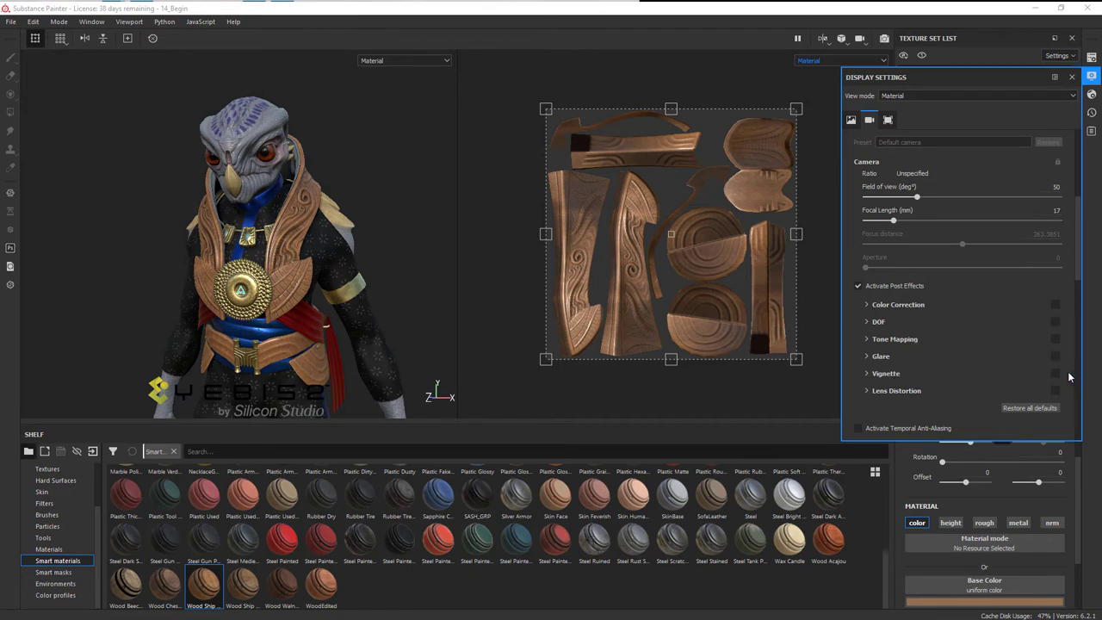
pyautogui.click(866, 373)
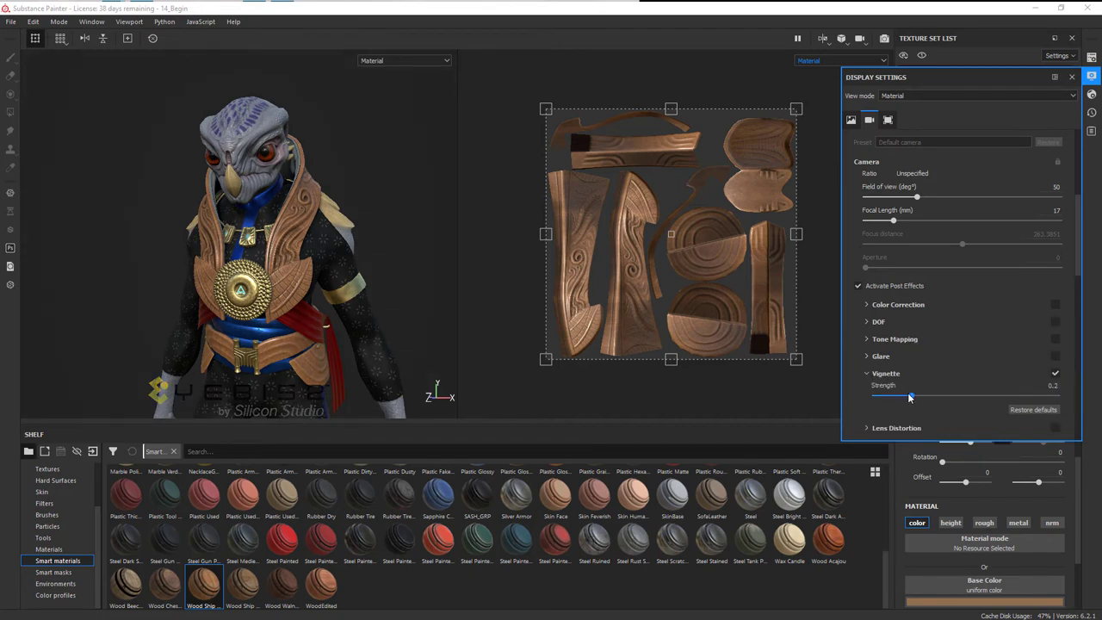
pyautogui.moveTo(914, 398); pyautogui.dragTo(1064, 398)
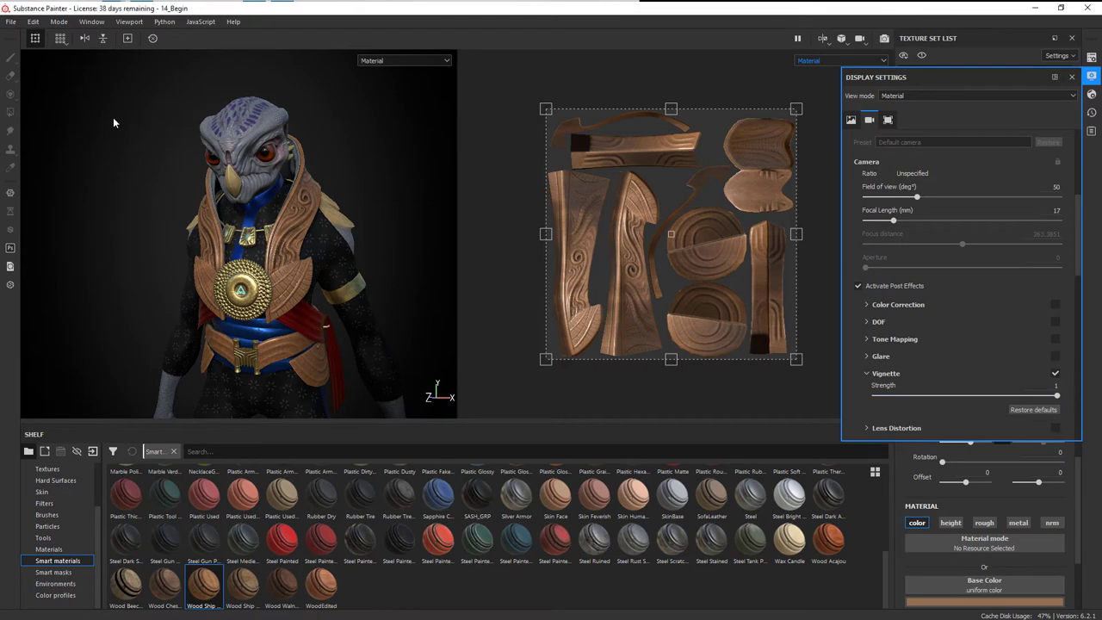
# Step: Examine the character's head, collar and chest piece under changed lighting and from different angles and distances
pyautogui.keyDown('shift'); pyautogui.moveTo(311, 117); pyautogui.dragTo(396, 163, button='right'); pyautogui.keyUp('shift')
pyautogui.keyDown('alt'); pyautogui.moveTo(396, 163); pyautogui.dragTo(373, 187); pyautogui.keyUp('alt')
pyautogui.keyDown('alt'); pyautogui.moveTo(374, 187); pyautogui.dragTo(349, 204, button='middle'); pyautogui.keyUp('alt')
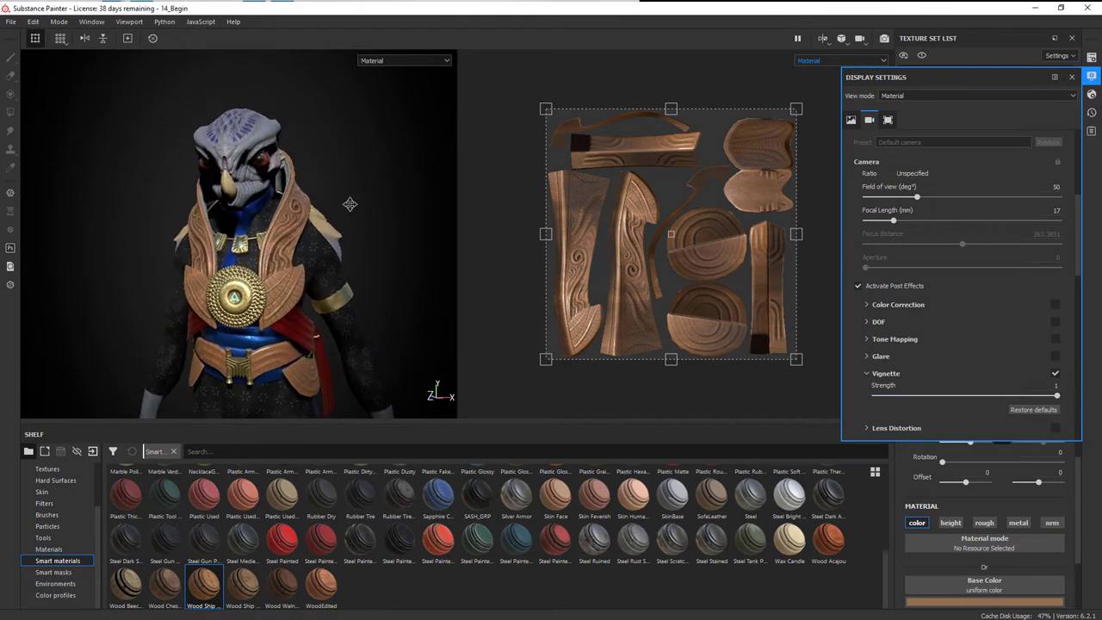
pyautogui.keyDown('alt'); pyautogui.moveTo(350, 204); pyautogui.dragTo(408, 252, button='right'); pyautogui.keyUp('alt')
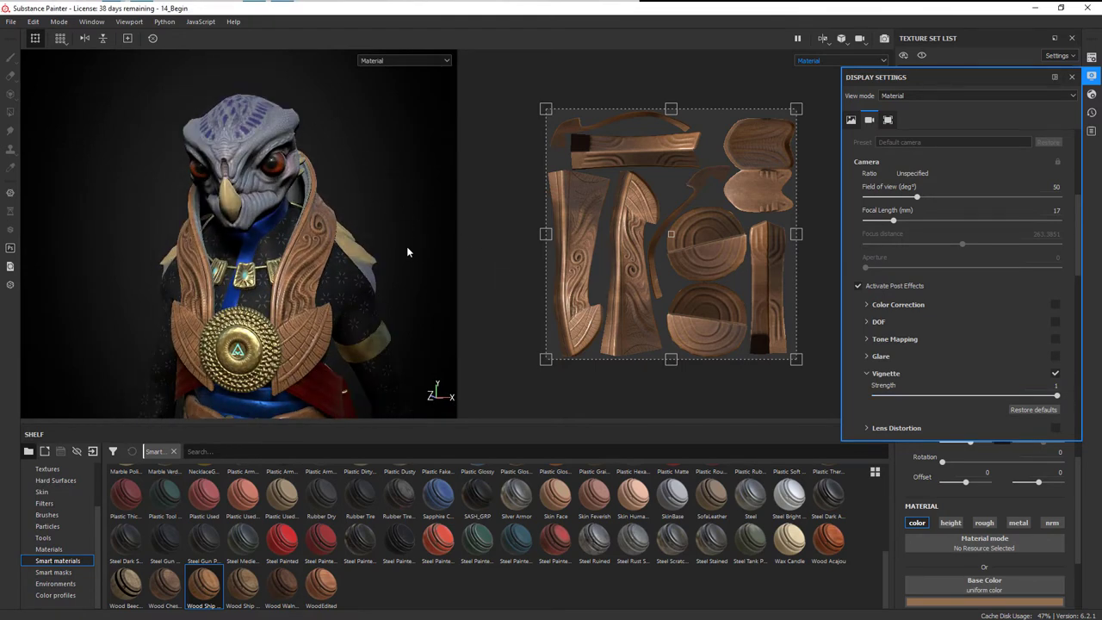
pyautogui.keyDown('alt'); pyautogui.moveTo(408, 253); pyautogui.dragTo(399, 275); pyautogui.keyUp('alt')
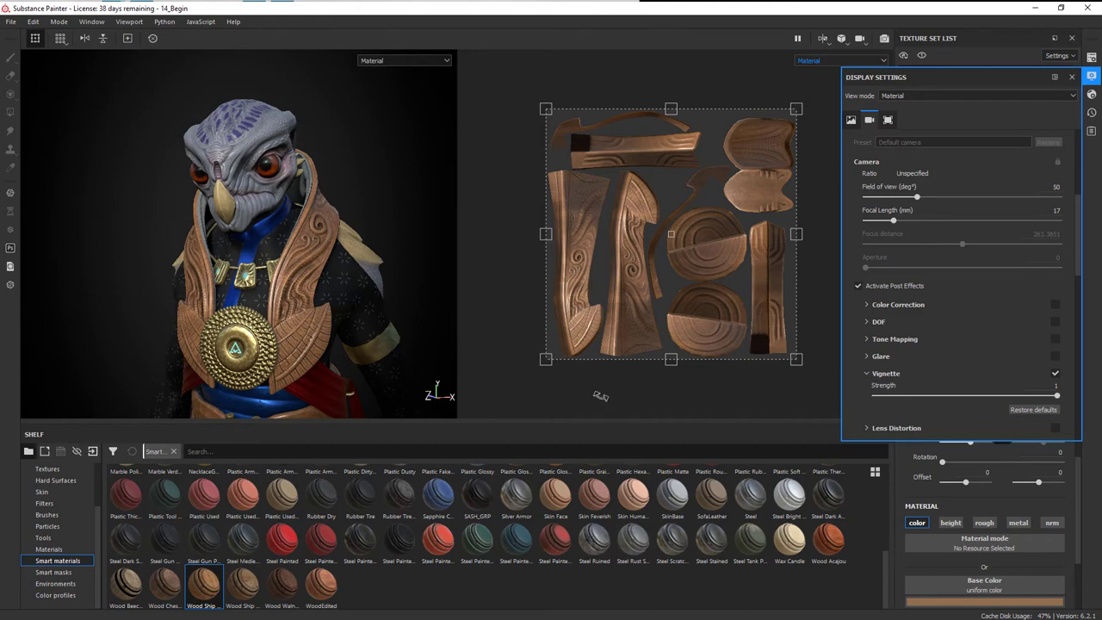
pyautogui.click(91, 22)
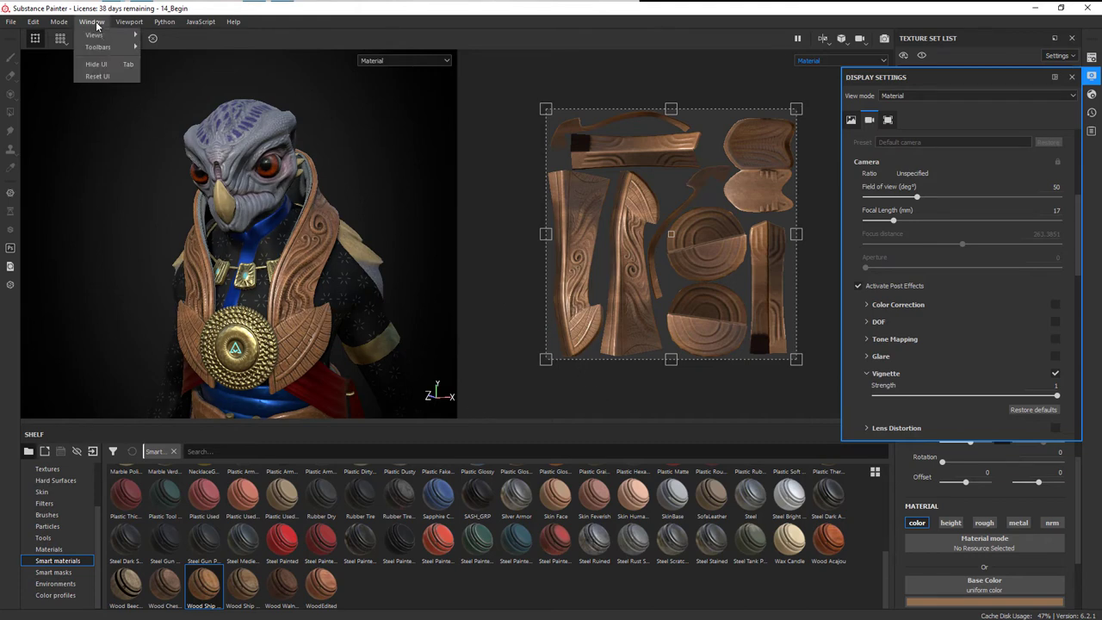
pyautogui.moveTo(61, 26)
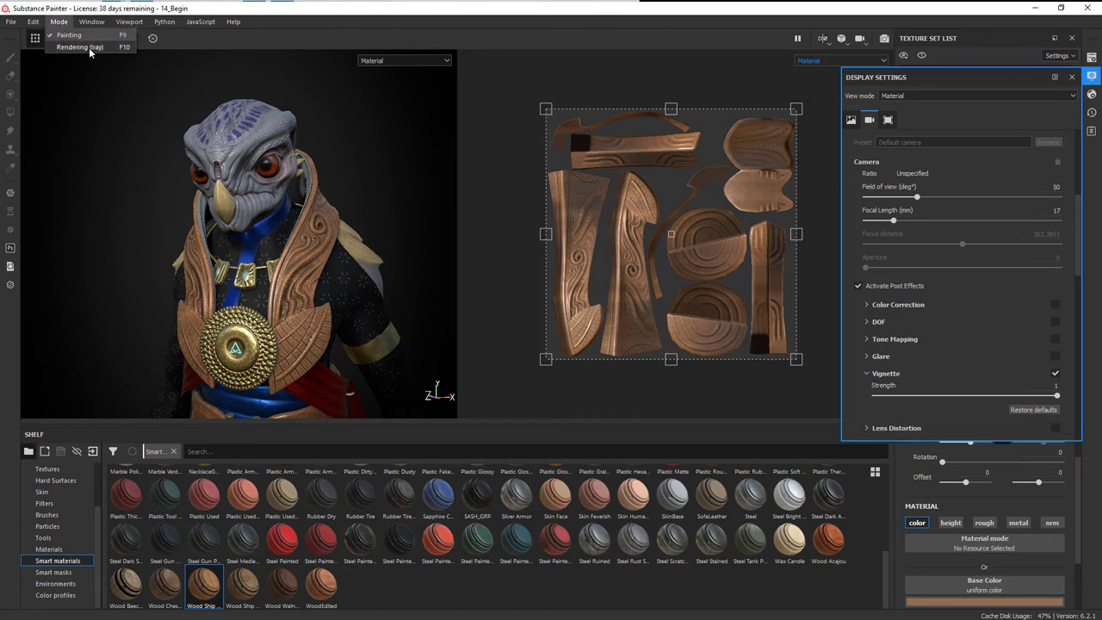
pyautogui.click(379, 23)
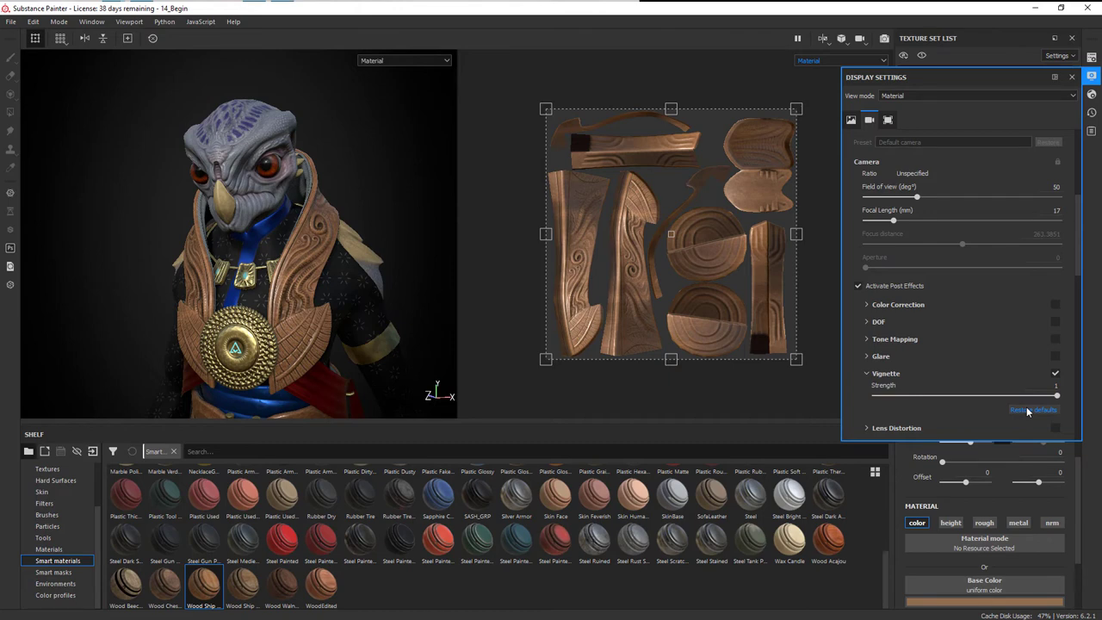
# Step: Enable the DOF post effect and activate temporal anti-aliasing for the viewport
pyautogui.click(1055, 323)
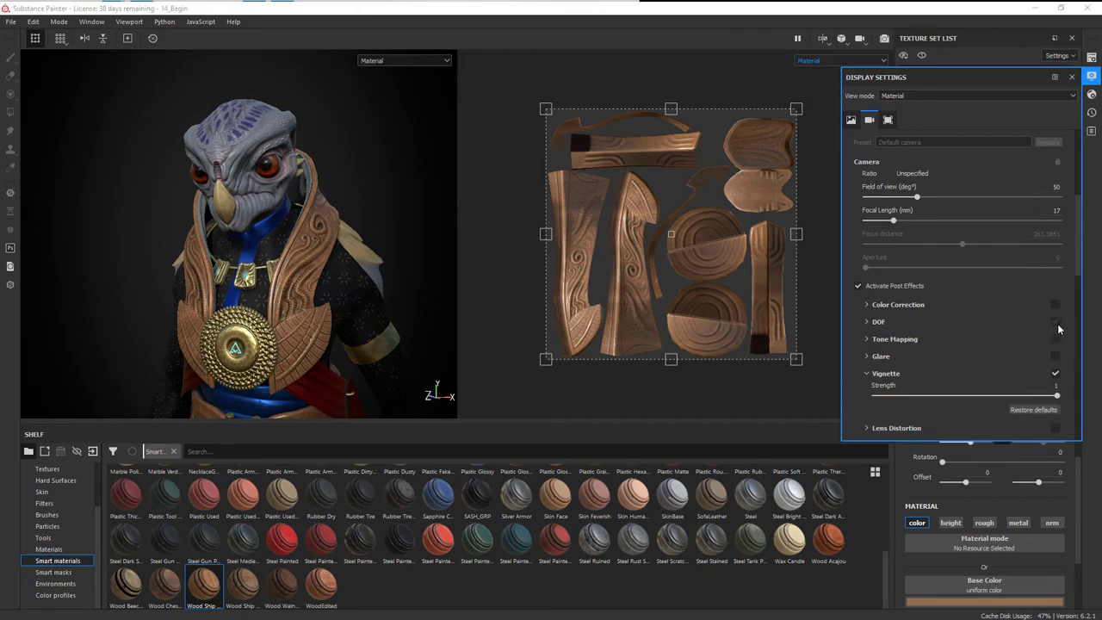
pyautogui.click(869, 322)
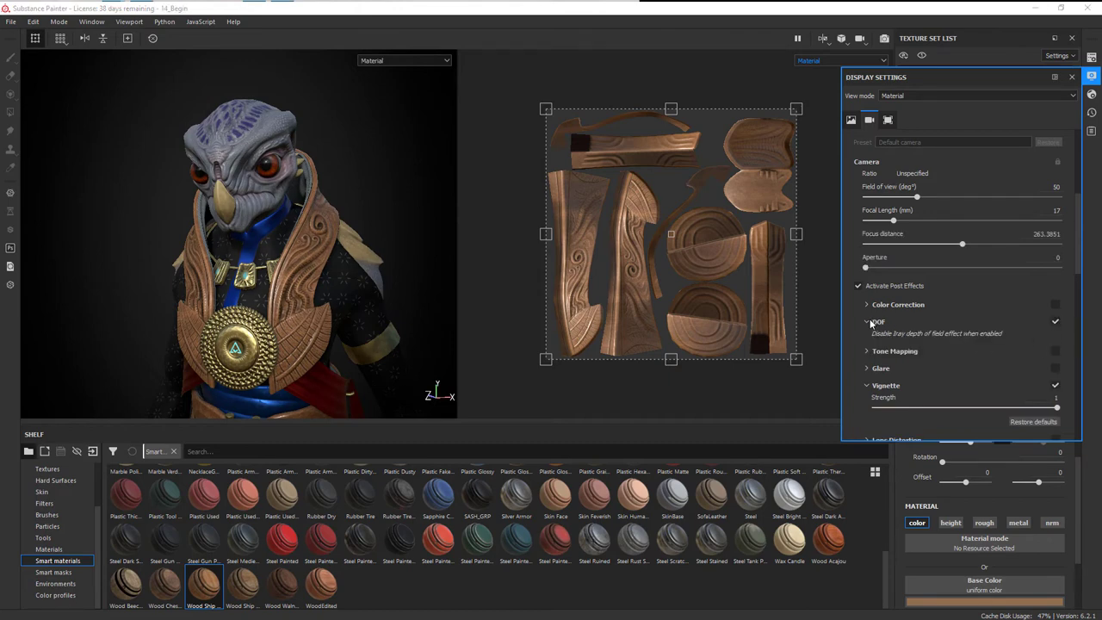
pyautogui.scroll(-2, 990, 344)
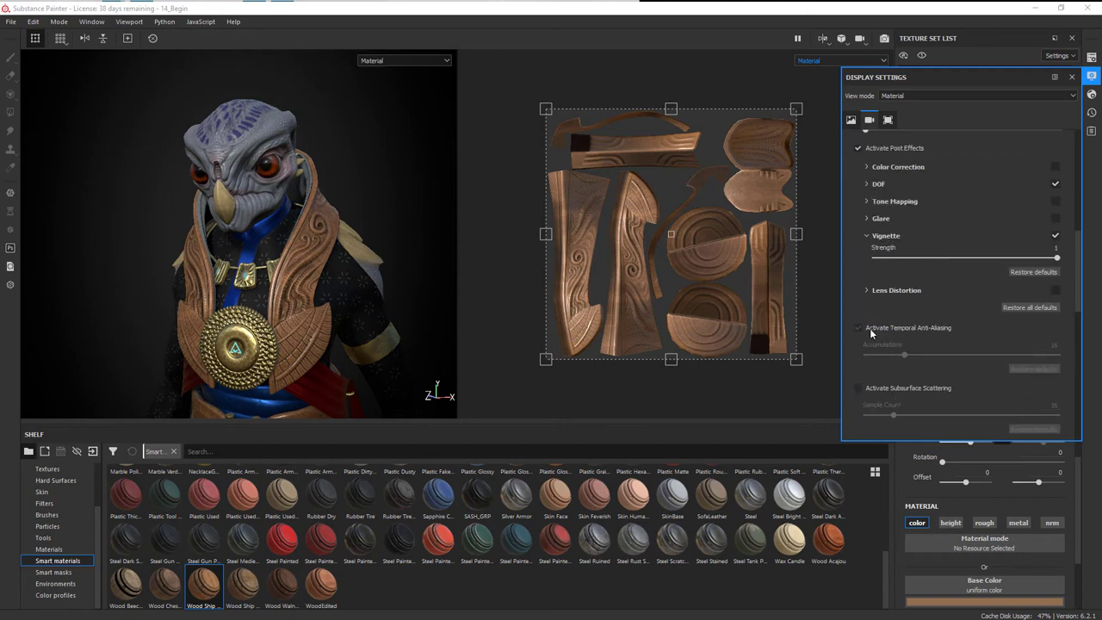
pyautogui.click(857, 326)
pyautogui.scroll(-1, 947, 340)
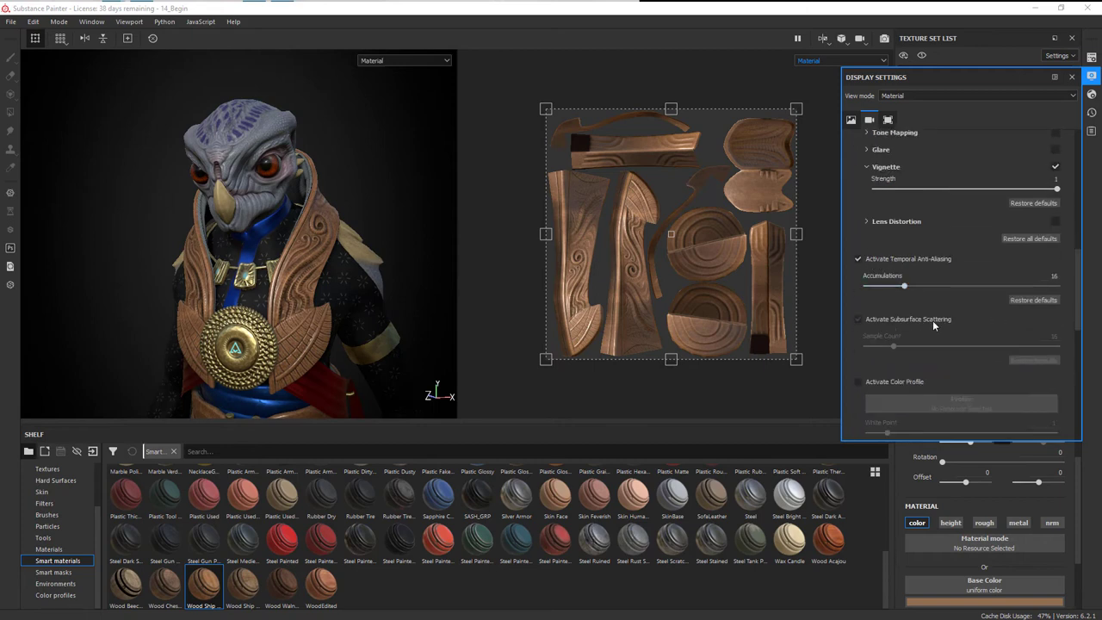
# Step: Frame the head and chest, and set the camera's focus distance to about 73.75 and aperture to about 2.11
pyautogui.scroll(-6, 933, 324)
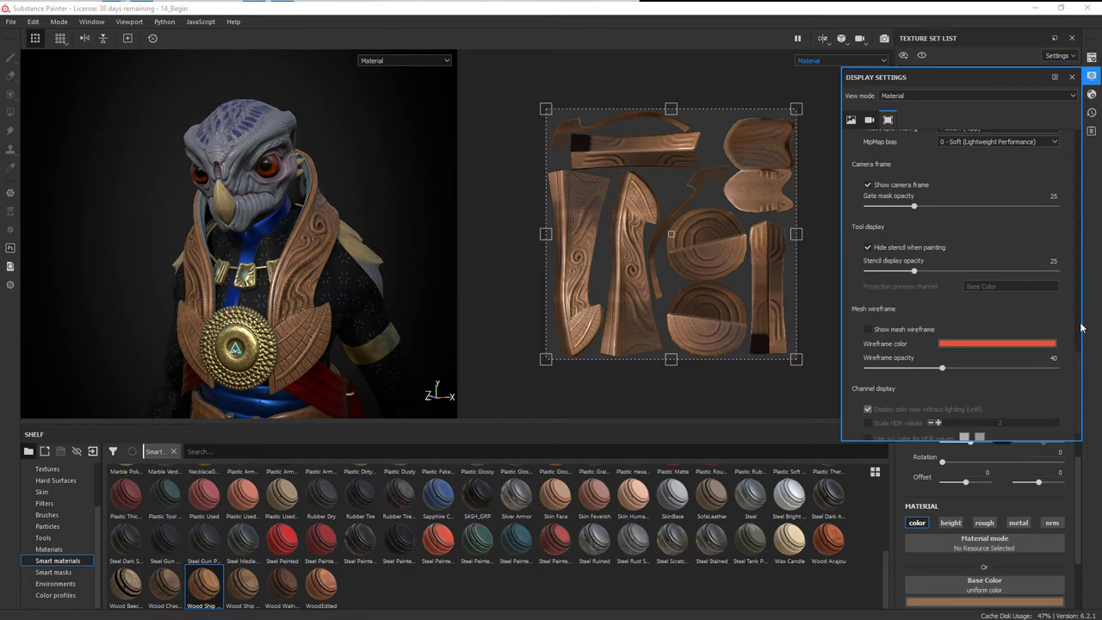
pyautogui.scroll(10, 1081, 327)
pyautogui.scroll(-2, 936, 409)
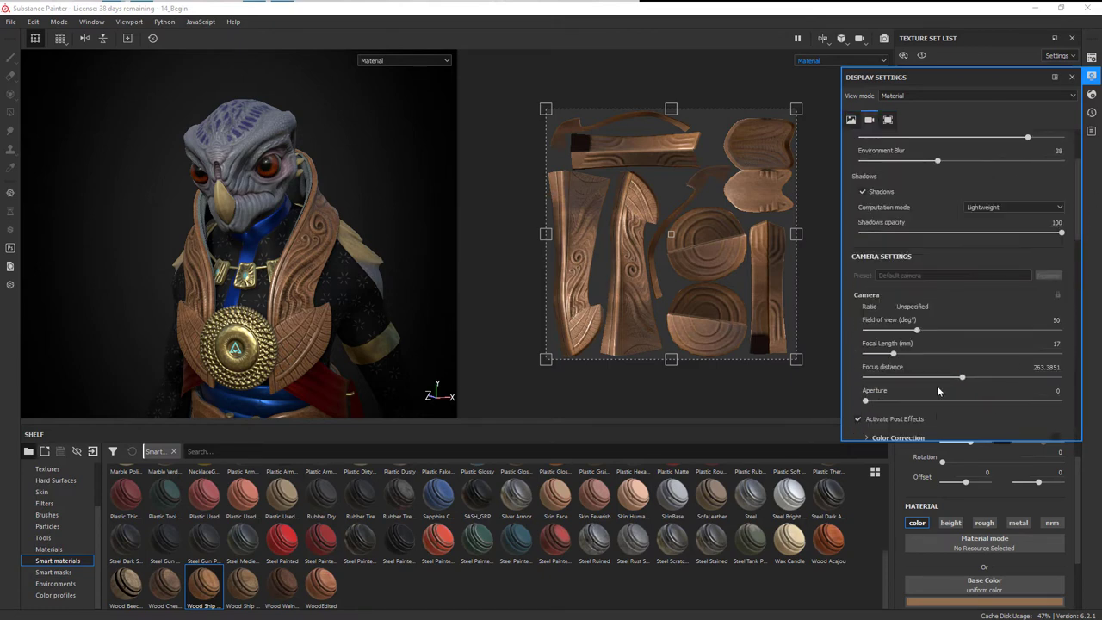
pyautogui.scroll(-2, 1004, 349)
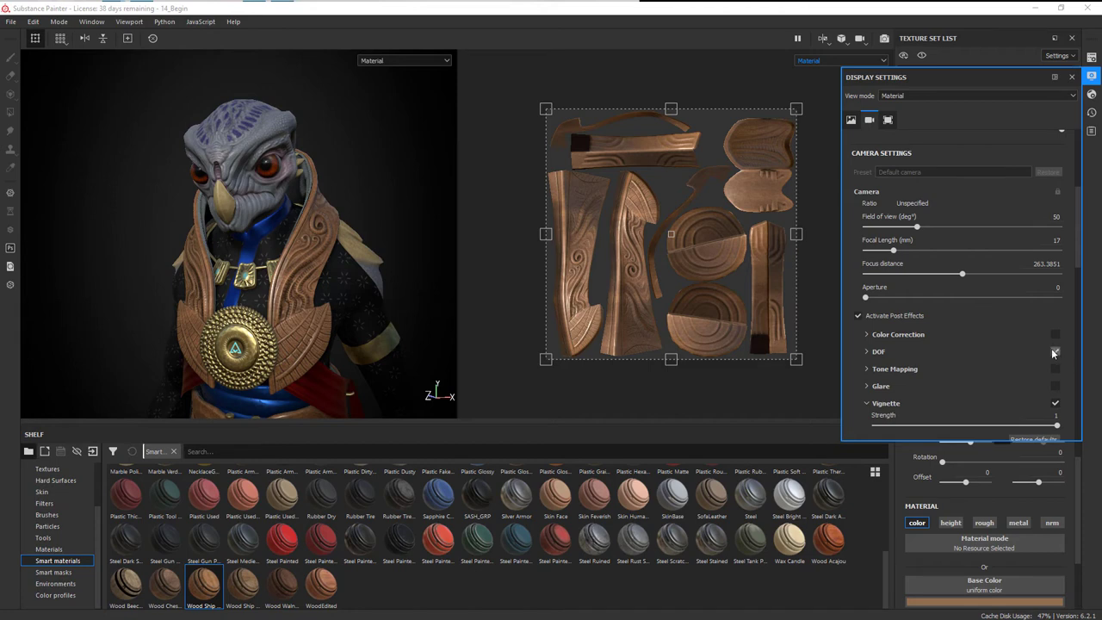
pyautogui.scroll(1, 948, 320)
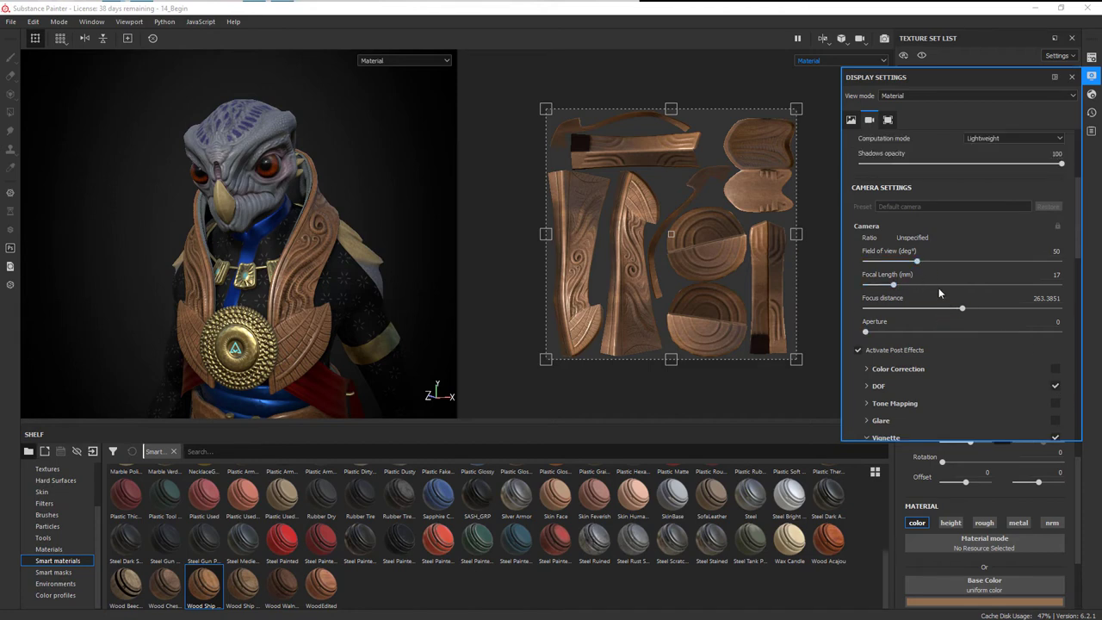
pyautogui.keyDown('alt'); pyautogui.moveTo(327, 208); pyautogui.dragTo(431, 216, button='right'); pyautogui.keyUp('alt')
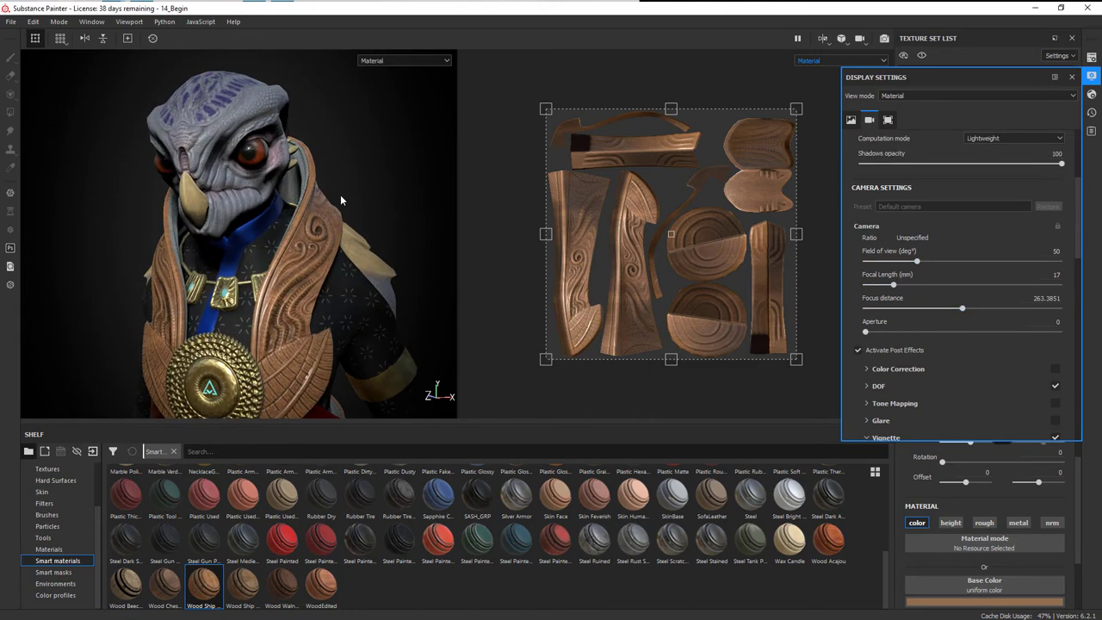
pyautogui.keyDown('alt'); pyautogui.moveTo(339, 199); pyautogui.dragTo(364, 214, button='middle'); pyautogui.keyUp('alt')
pyautogui.moveTo(866, 332); pyautogui.dragTo(909, 334)
pyautogui.moveTo(963, 310); pyautogui.dragTo(917, 313)
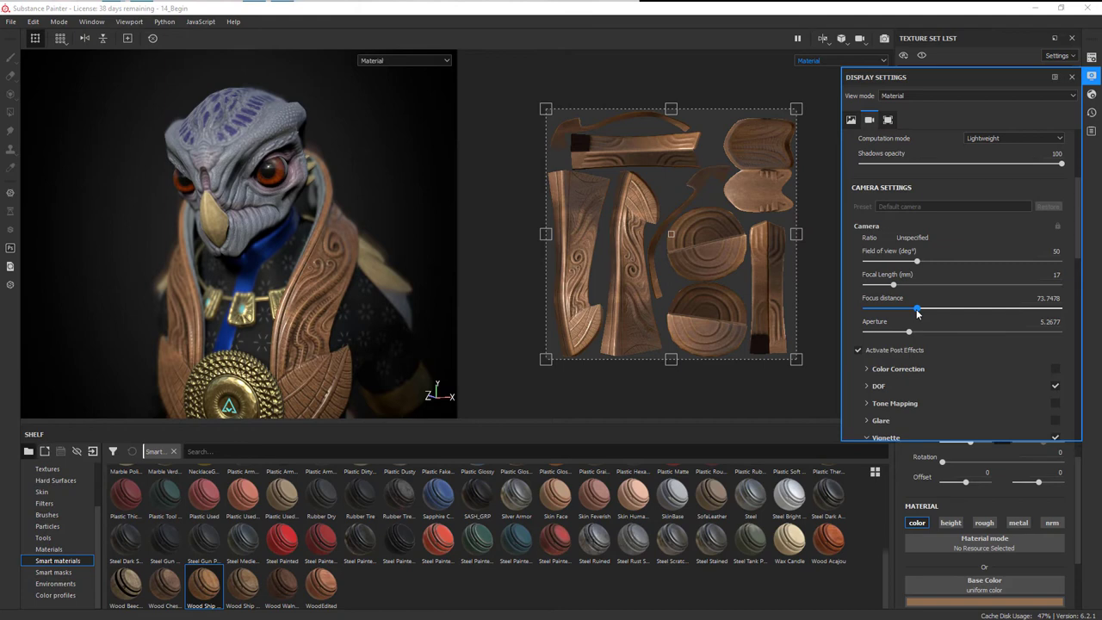
pyautogui.moveTo(908, 334); pyautogui.dragTo(893, 342)
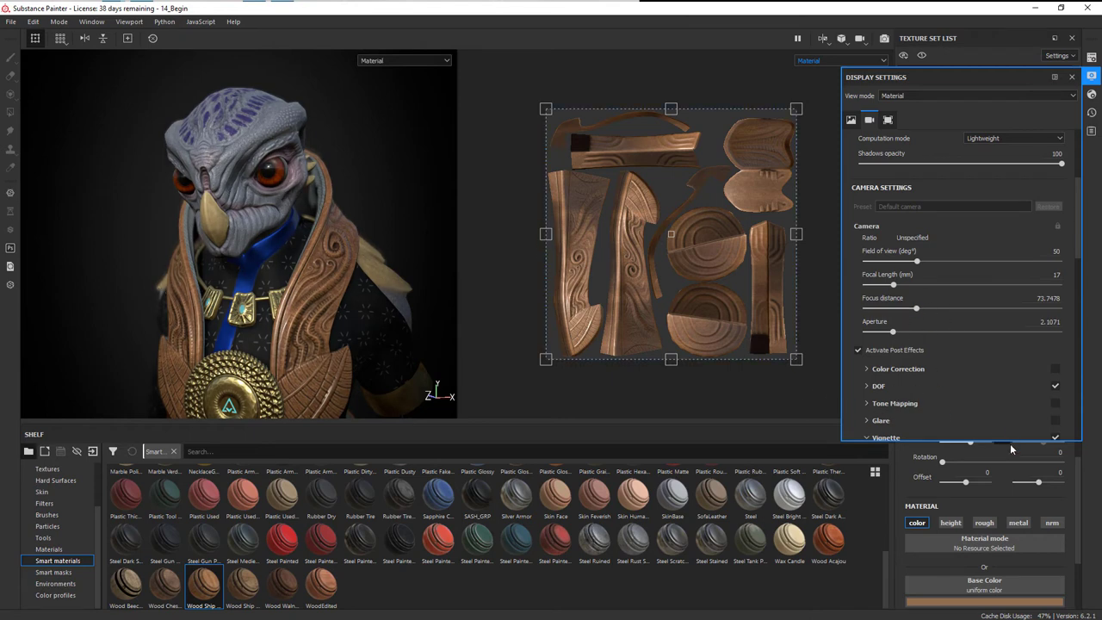
# Step: Turn off the DOF effect and examine the character at full-body distance with the vignette still on
pyautogui.click(1056, 387)
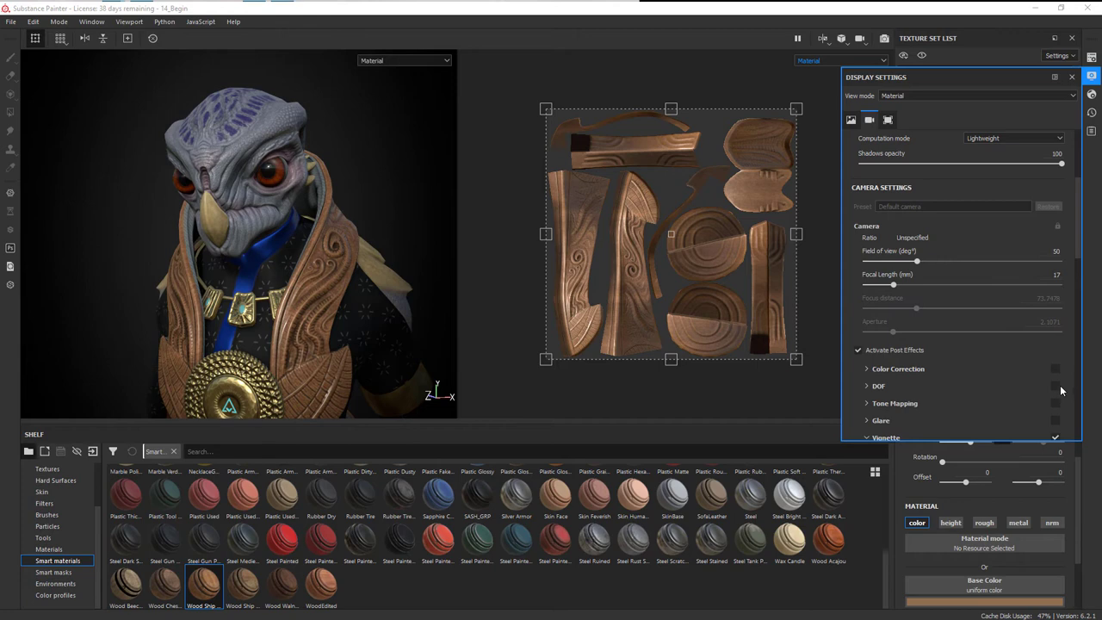
pyautogui.scroll(-3, 346, 292)
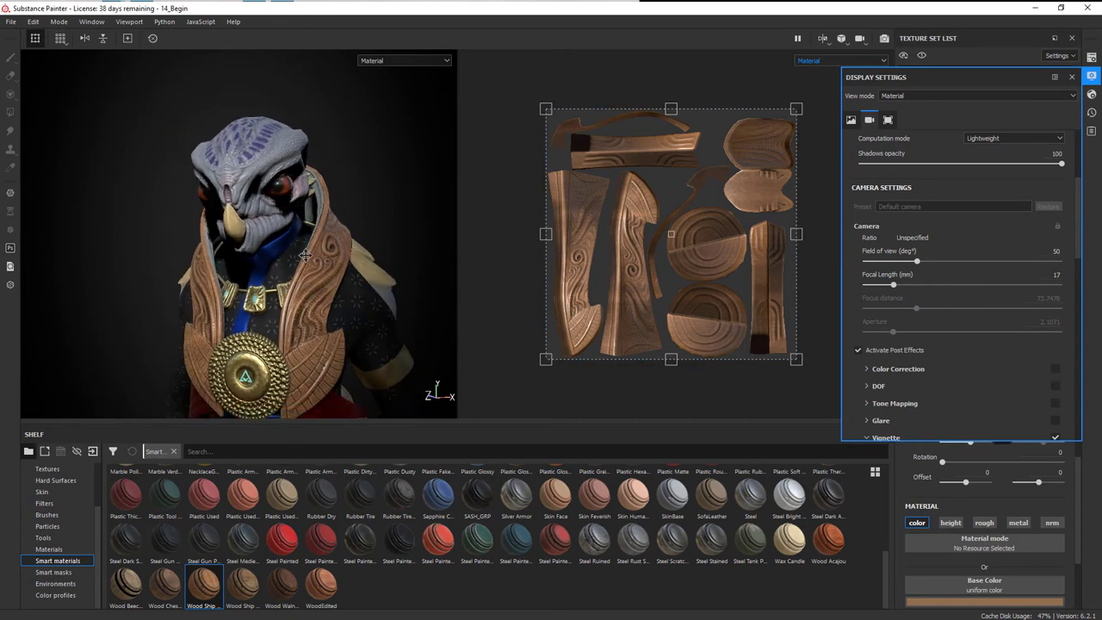
pyautogui.keyDown('alt'); pyautogui.moveTo(379, 319); pyautogui.dragTo(345, 245, button='middle'); pyautogui.keyUp('alt')
pyautogui.scroll(-1, 349, 263)
pyautogui.keyDown('alt'); pyautogui.moveTo(344, 246); pyautogui.dragTo(385, 272); pyautogui.keyUp('alt')
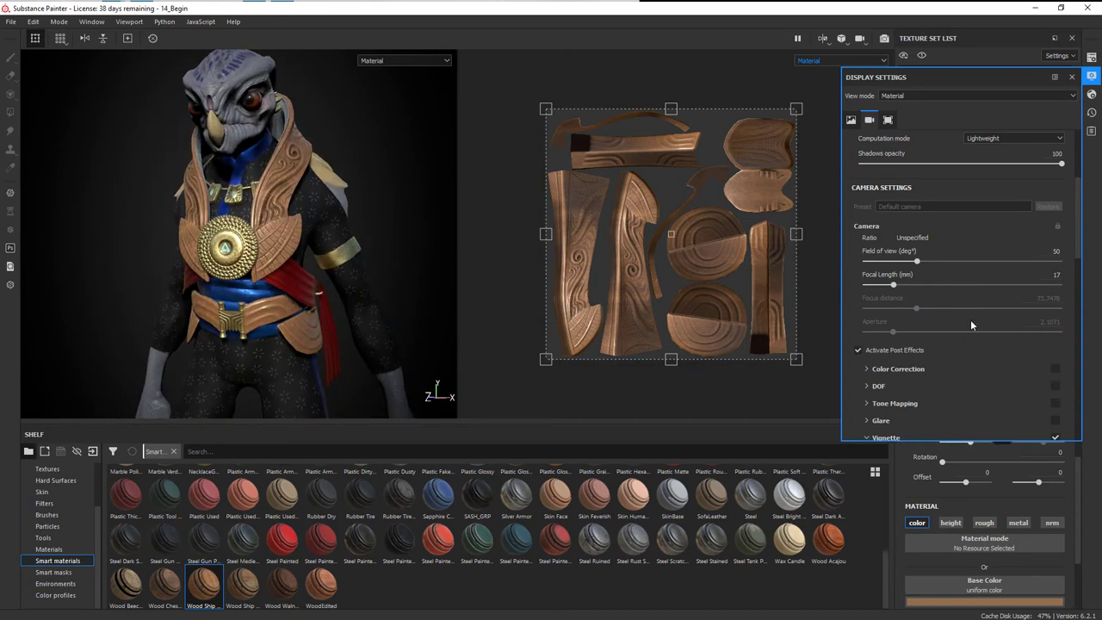
pyautogui.scroll(-2, 965, 363)
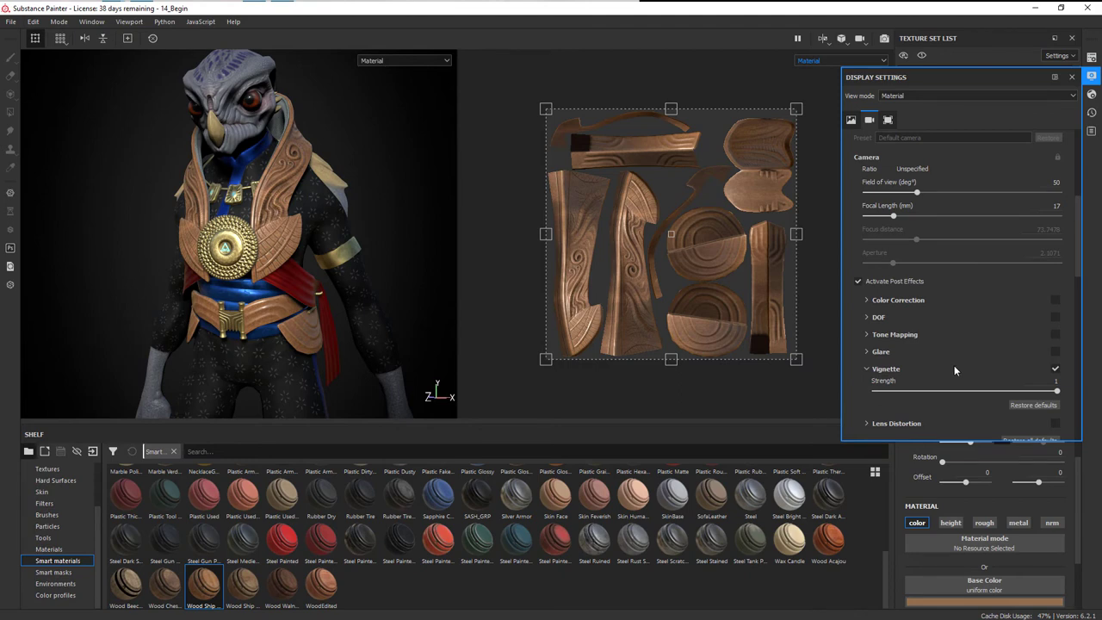
pyautogui.moveTo(307, 230)
pyautogui.keyDown('alt'); pyautogui.mouseDown()
pyautogui.moveTo(323, 225)
pyautogui.moveTo(297, 226)
pyautogui.mouseUp(); pyautogui.keyUp('alt')
# Step: Deactivate the post effects and close the display settings
pyautogui.click(1092, 76)
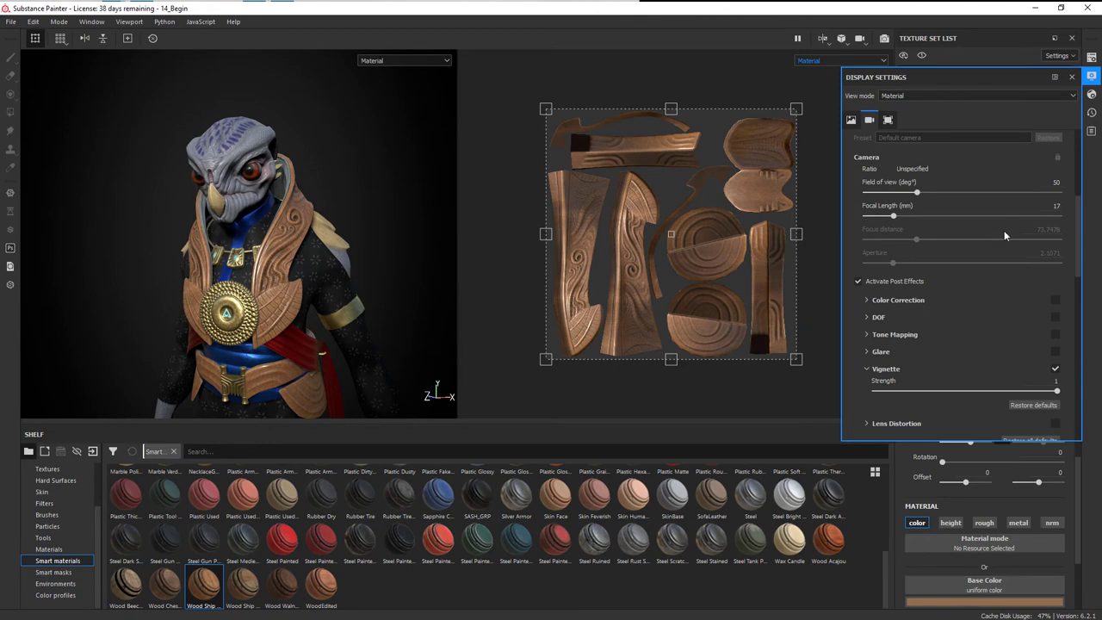
pyautogui.scroll(2, 1012, 328)
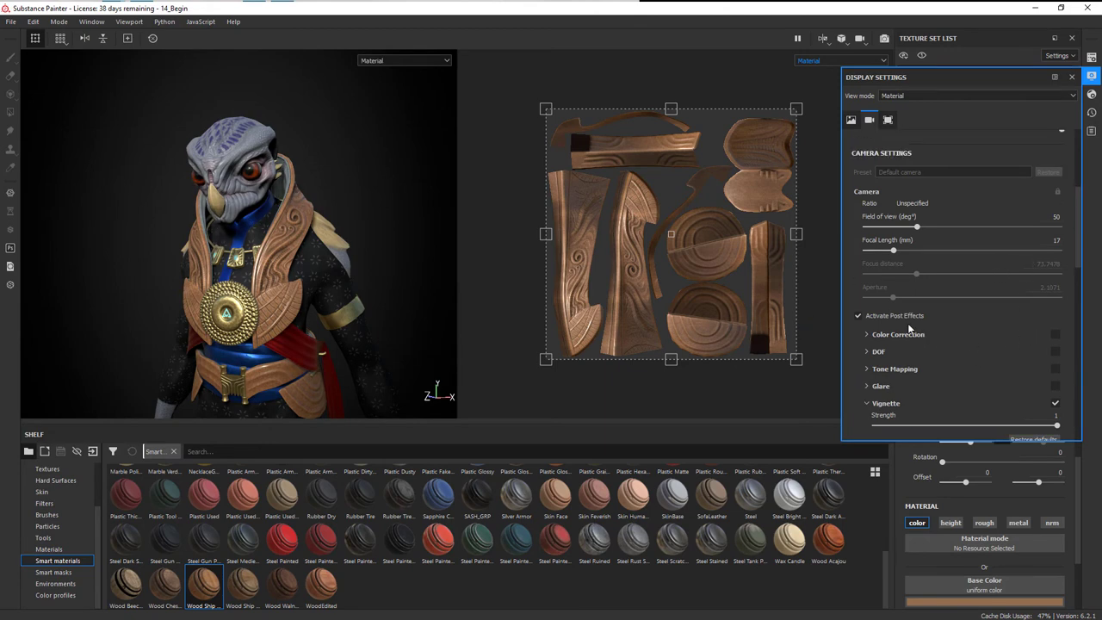
pyautogui.click(858, 316)
pyautogui.click(329, 263)
# Step: Switch to the BODy texture set and add a paint layer above Trim in the Jumpsuit folder
pyautogui.scroll(-2, 330, 217)
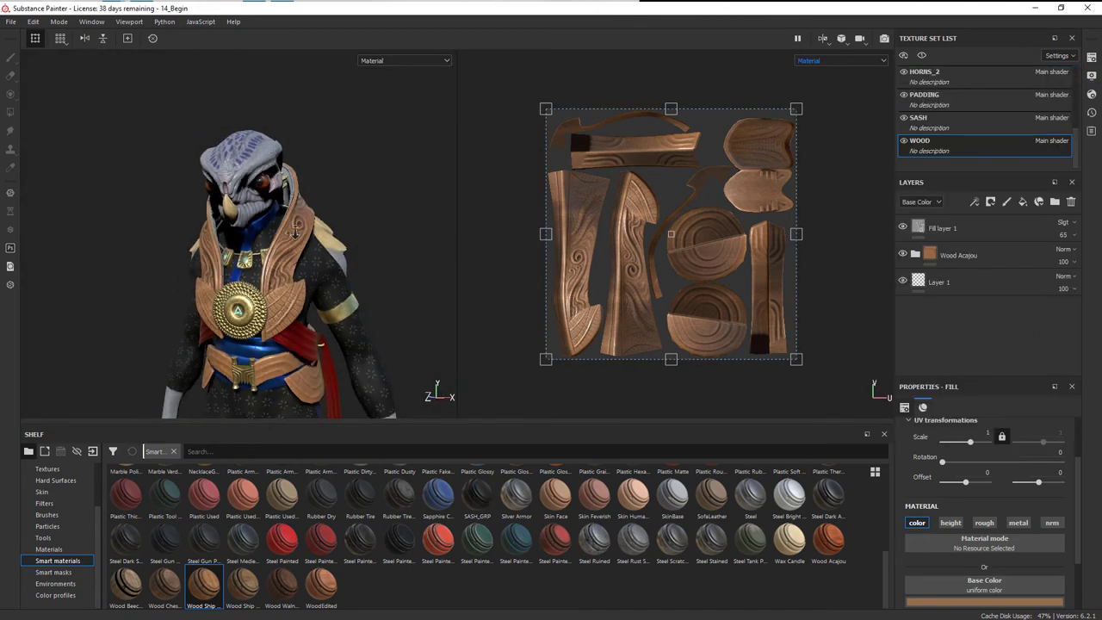
pyautogui.keyDown('alt'); pyautogui.moveTo(339, 226); pyautogui.dragTo(332, 208, button='middle'); pyautogui.keyUp('alt')
pyautogui.keyDown('alt'); pyautogui.moveTo(332, 207); pyautogui.dragTo(347, 302); pyautogui.keyUp('alt')
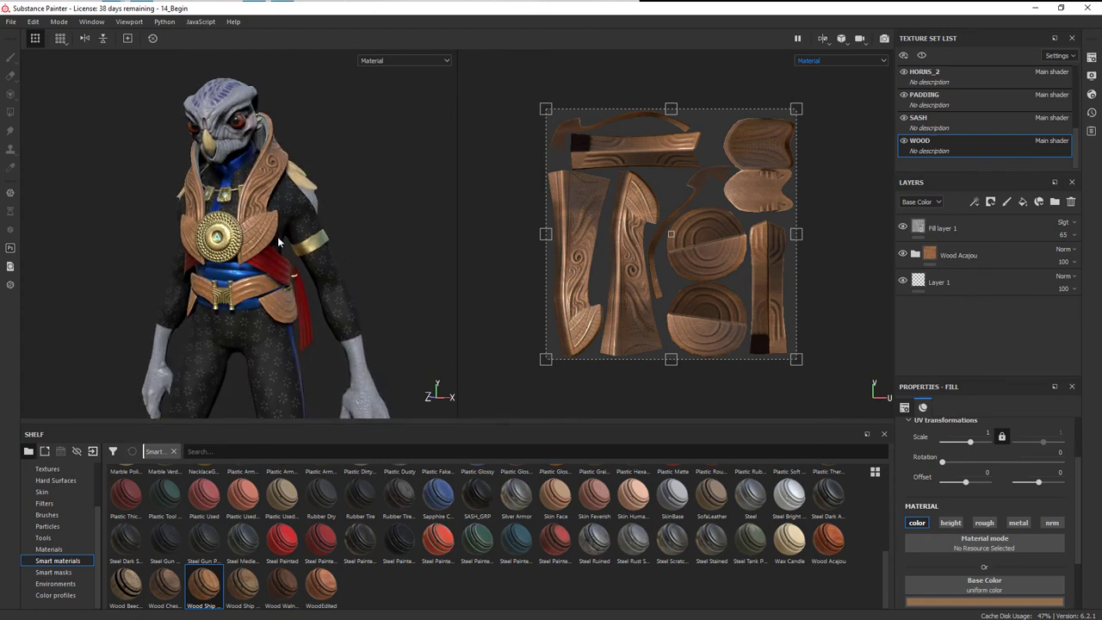
pyautogui.keyDown('alt'); pyautogui.moveTo(269, 355); pyautogui.dragTo(262, 379); pyautogui.keyUp('alt')
pyautogui.scroll(3, 982, 125)
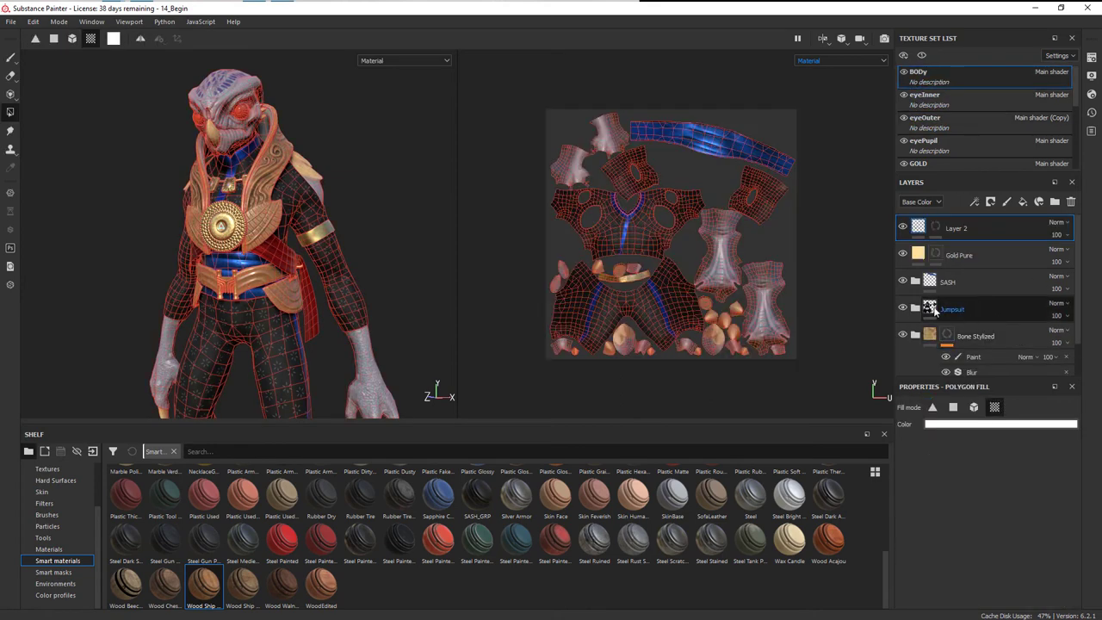
pyautogui.click(916, 308)
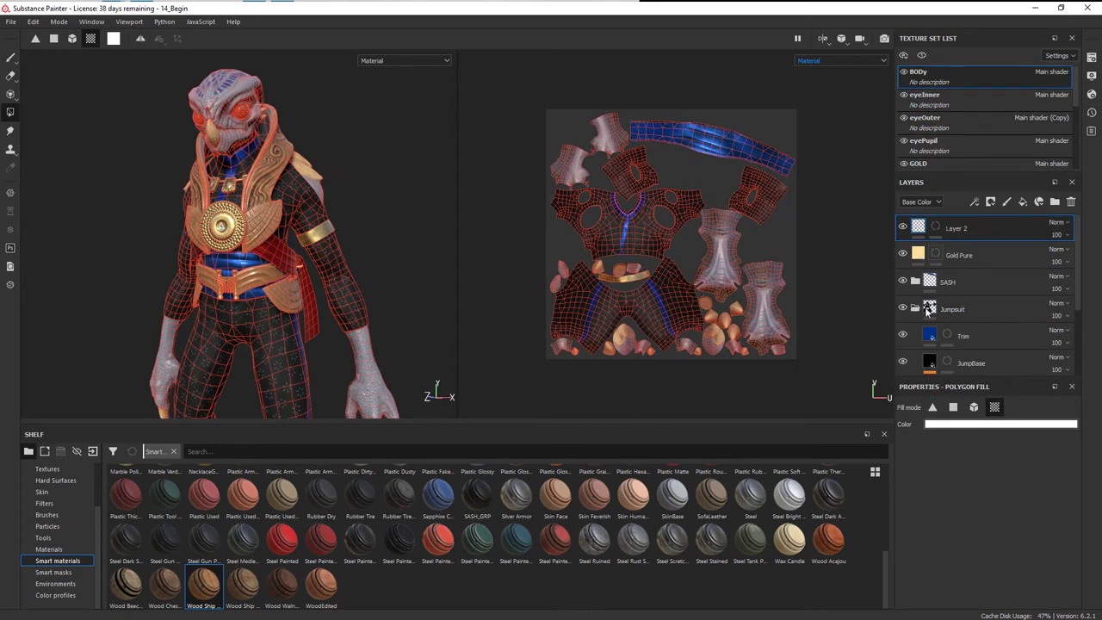
pyautogui.click(964, 336)
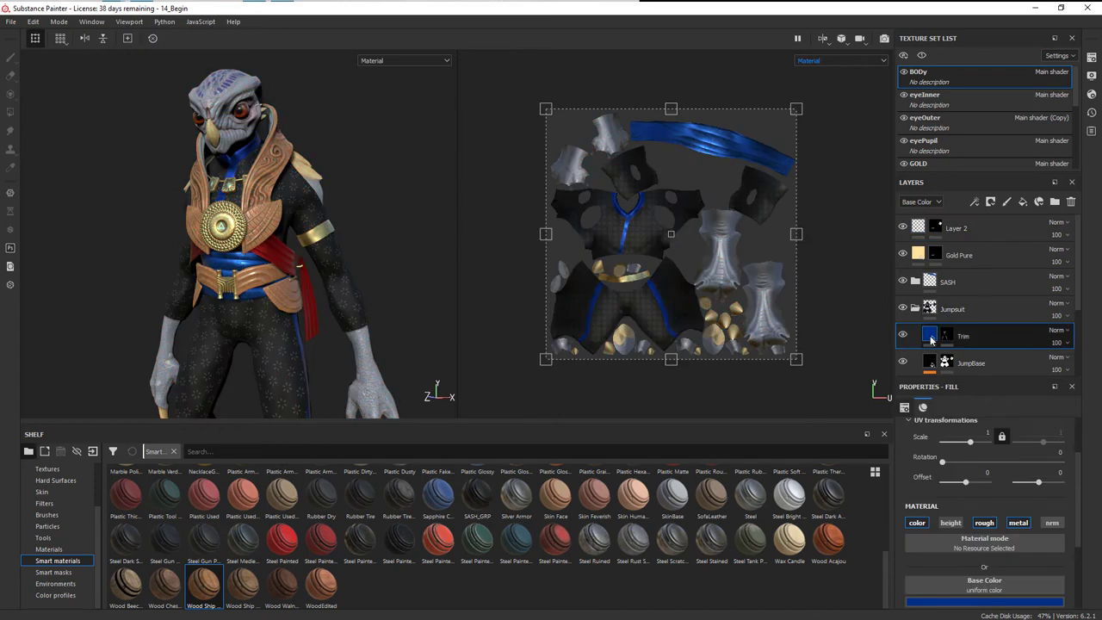
pyautogui.click(1007, 203)
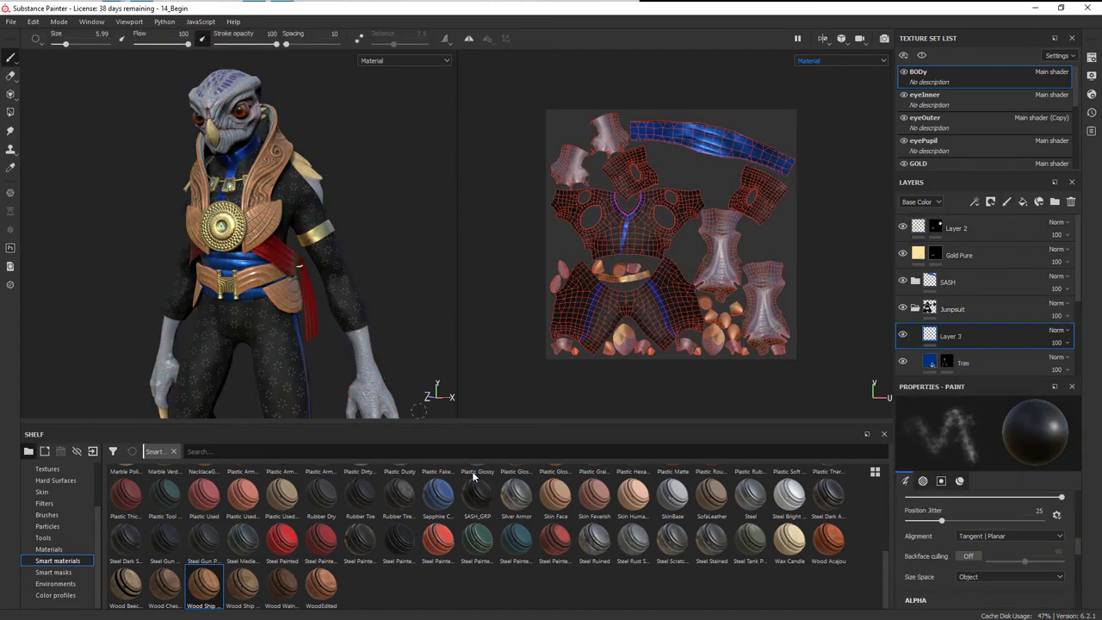
# Step: Limit the paint brush's material to the height channel and set its height to about 0.08
pyautogui.click(319, 316)
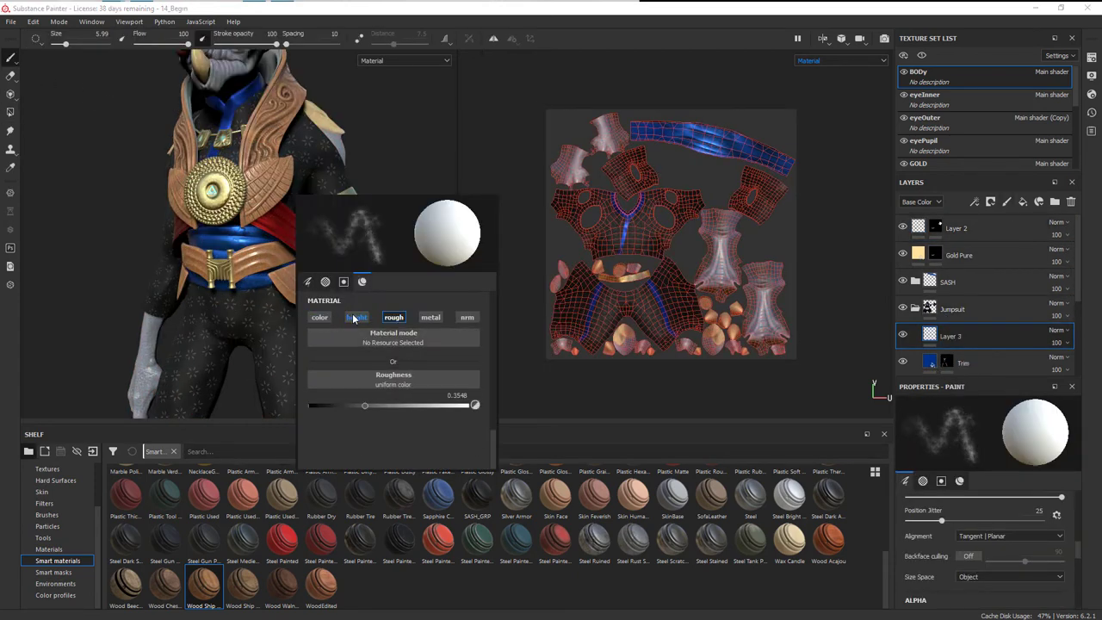
pyautogui.click(357, 317)
pyautogui.click(394, 317)
pyautogui.click(391, 405)
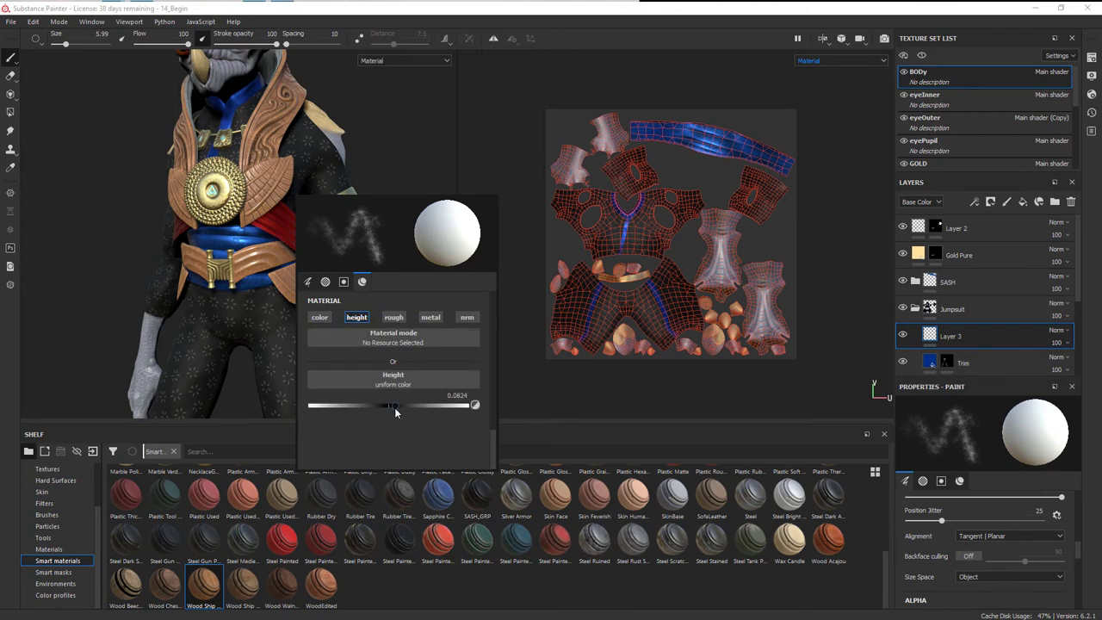
# Step: Switch the paint tool to the Basic Soft brush and set its size to about 7.08
pyautogui.keyDown('alt'); pyautogui.moveTo(266, 374); pyautogui.dragTo(240, 339); pyautogui.keyUp('alt')
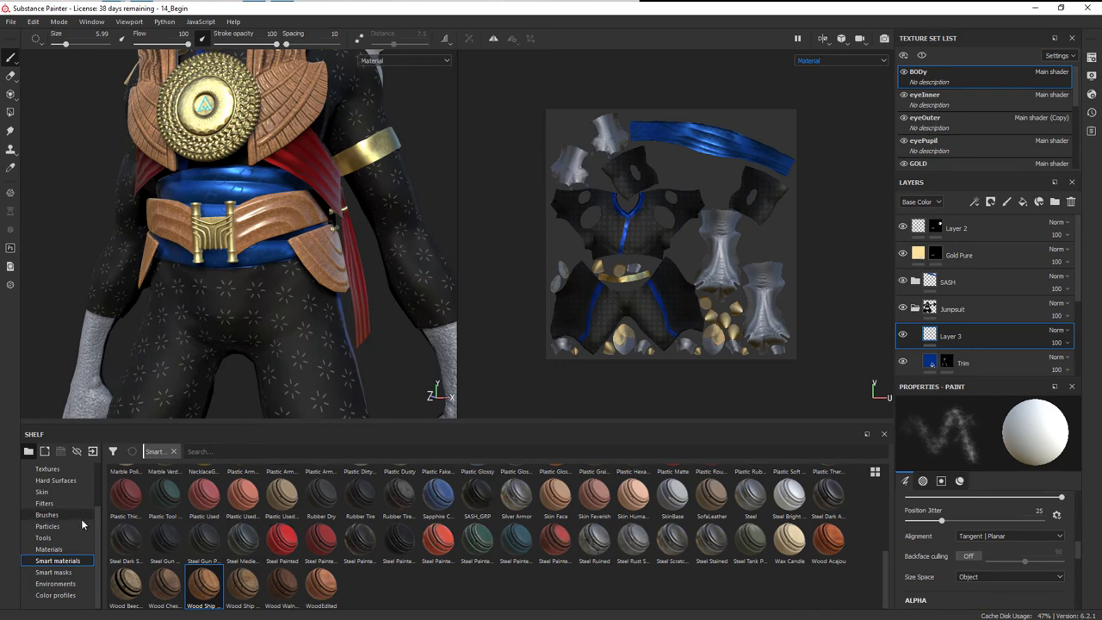
pyautogui.click(75, 515)
pyautogui.click(556, 485)
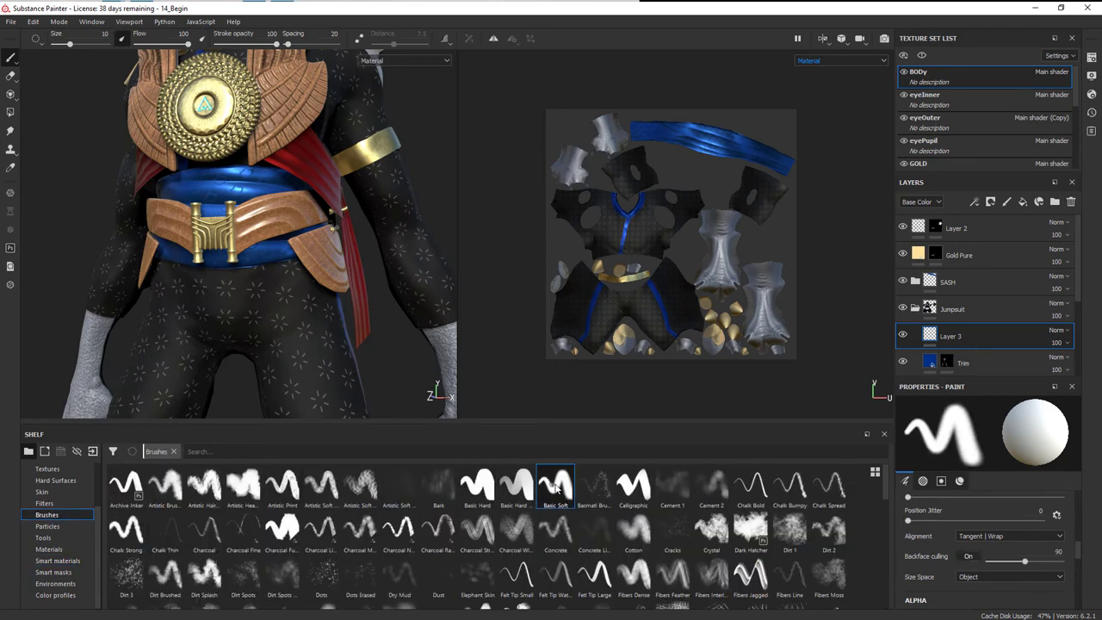
pyautogui.rightClick(256, 325)
pyautogui.moveTo(176, 296); pyautogui.dragTo(278, 304)
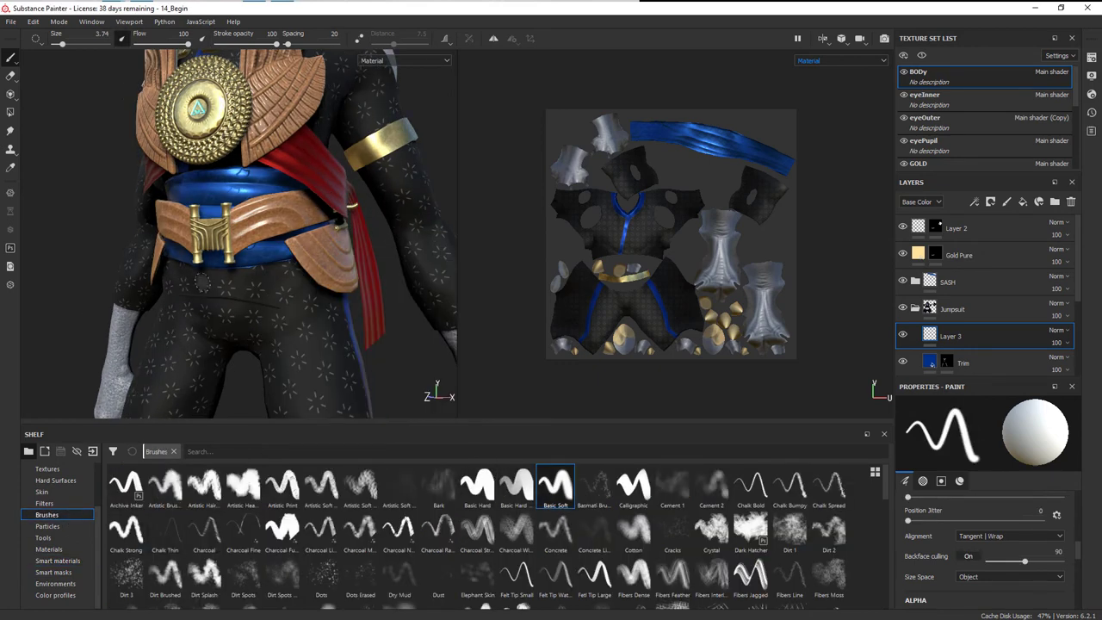
pyautogui.rightClick(274, 315)
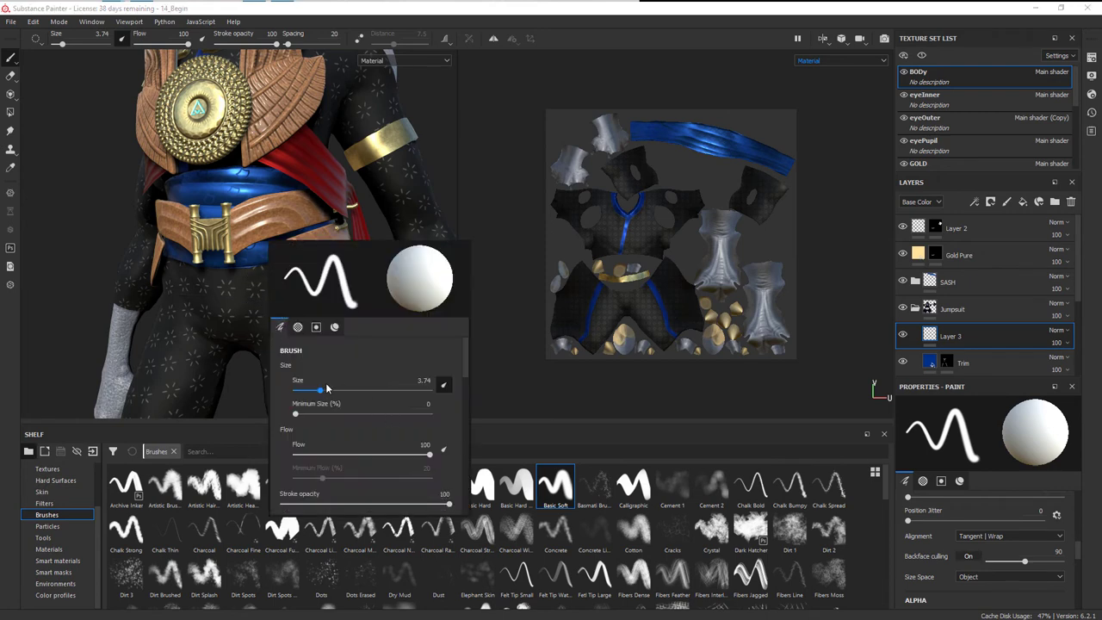
pyautogui.moveTo(465, 360)
pyautogui.mouseDown()
pyautogui.moveTo(465, 465)
pyautogui.moveTo(465, 360)
pyautogui.mouseUp()
pyautogui.moveTo(320, 390); pyautogui.dragTo(330, 390)
# Step: Paint height creases on the jumpsuit across the hips, thighs and sleeves
pyautogui.click(233, 331)
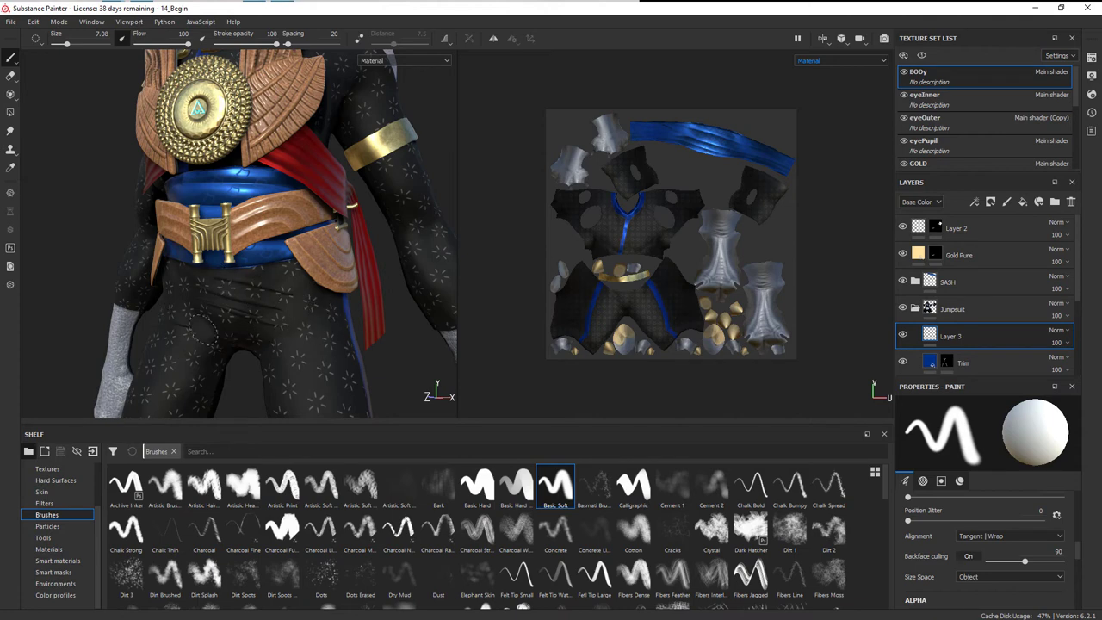
pyautogui.moveTo(334, 385)
pyautogui.keyDown('alt'); pyautogui.mouseDown()
pyautogui.moveTo(345, 304)
pyautogui.moveTo(327, 321)
pyautogui.moveTo(342, 343)
pyautogui.mouseUp(); pyautogui.keyUp('alt')
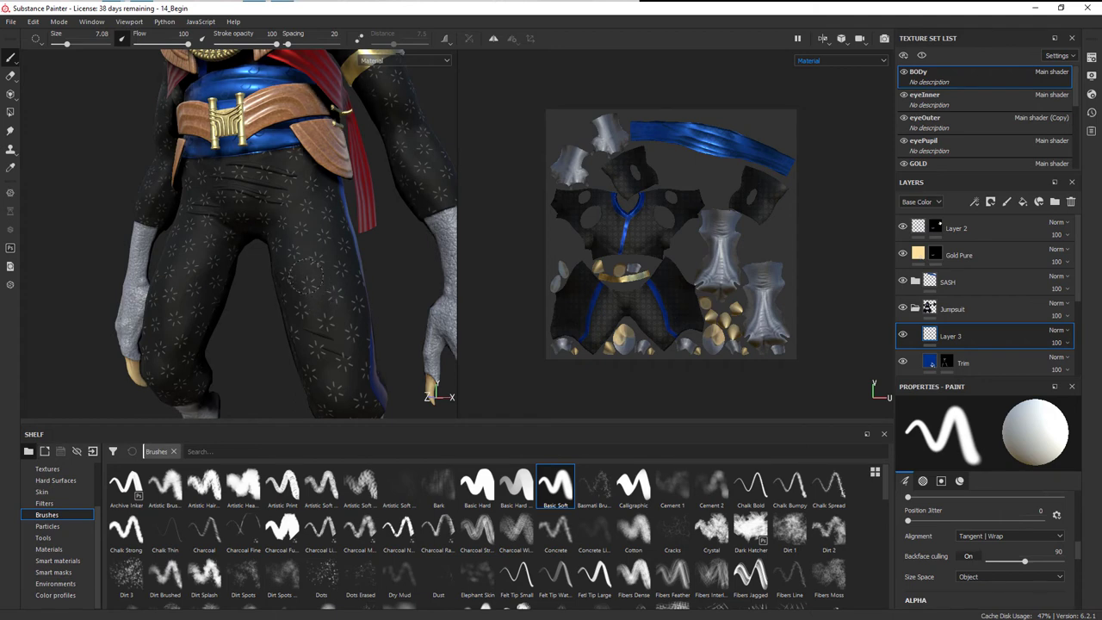
pyautogui.moveTo(310, 281)
pyautogui.mouseDown()
pyautogui.moveTo(343, 299)
pyautogui.moveTo(172, 345)
pyautogui.mouseUp()
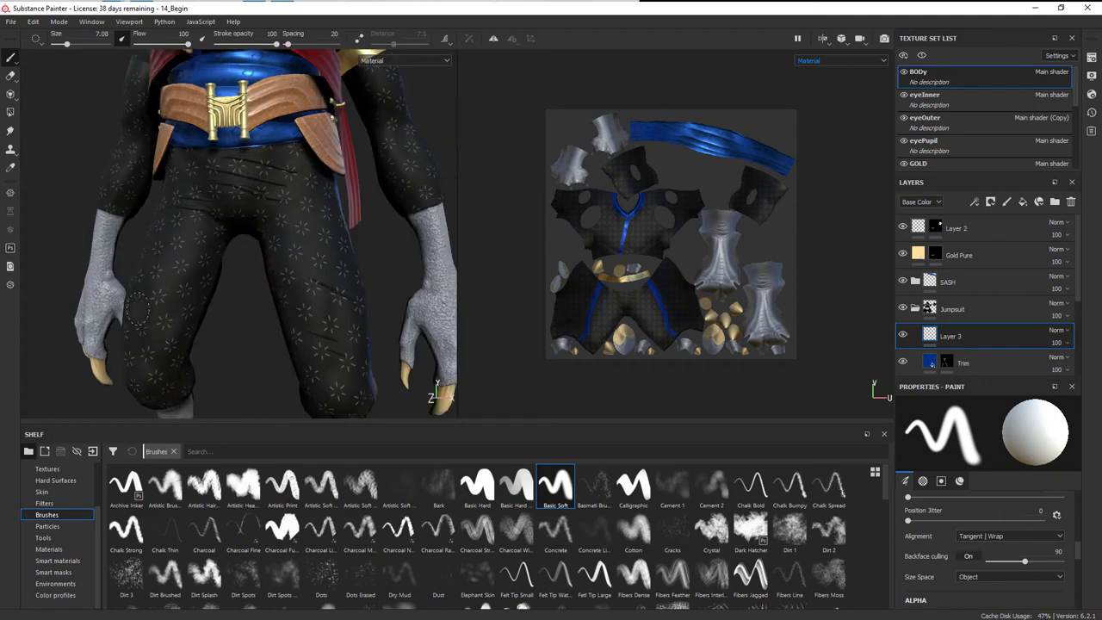
pyautogui.keyDown('alt'); pyautogui.moveTo(344, 157); pyautogui.dragTo(306, 280); pyautogui.keyUp('alt')
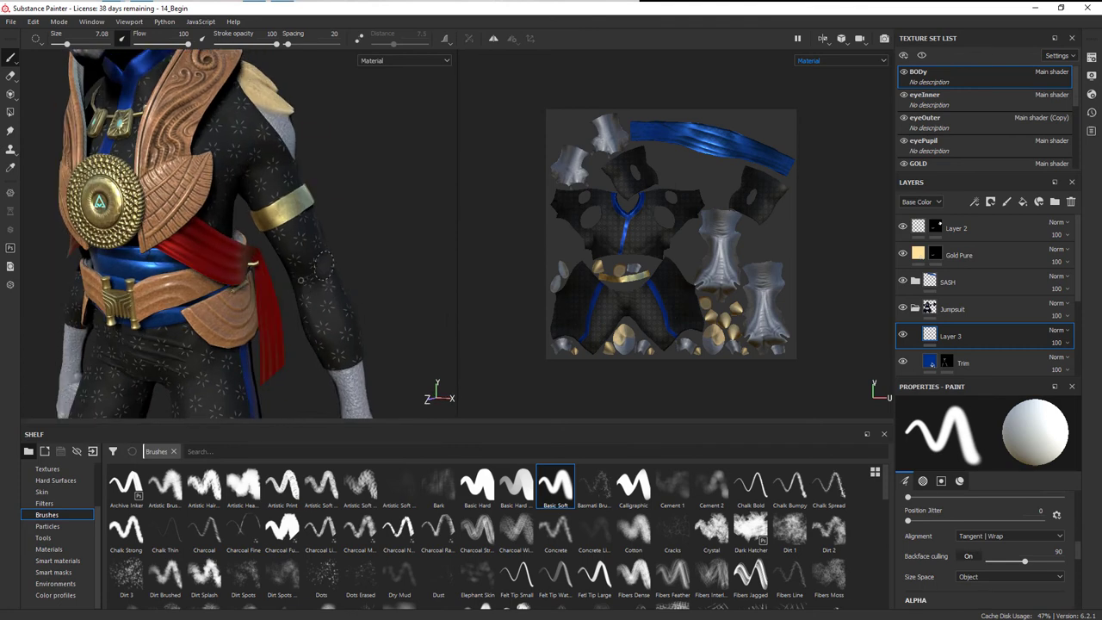
pyautogui.keyDown('alt'); pyautogui.moveTo(345, 238); pyautogui.dragTo(381, 295, button='middle'); pyautogui.keyUp('alt')
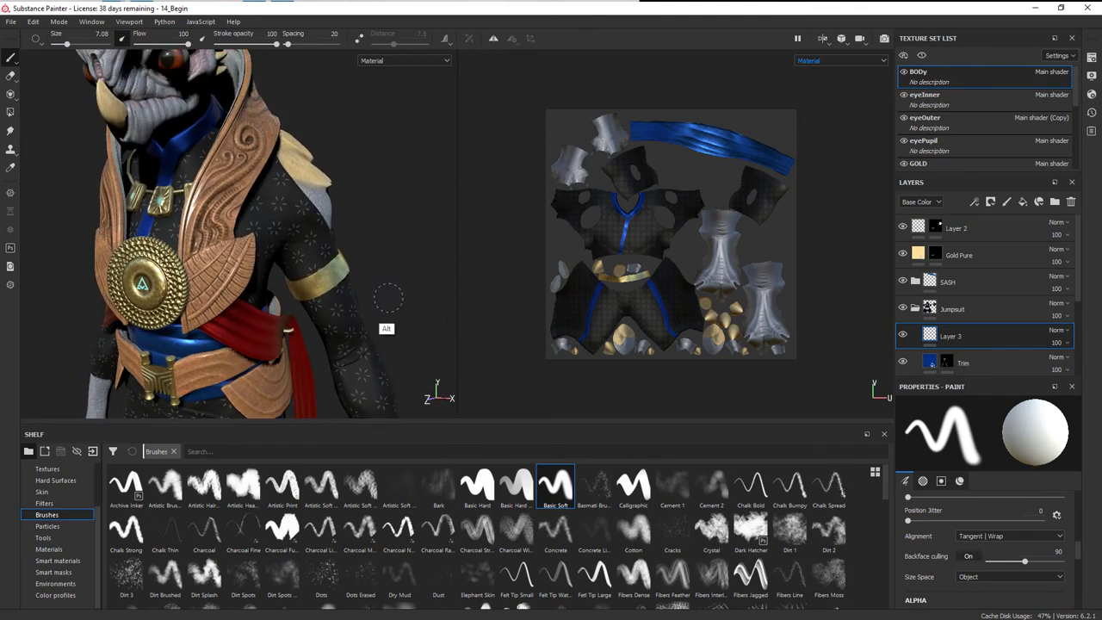
pyautogui.keyDown('alt'); pyautogui.moveTo(314, 230); pyautogui.dragTo(439, 284); pyautogui.keyUp('alt')
pyautogui.keyDown('alt'); pyautogui.moveTo(286, 225); pyautogui.dragTo(262, 319); pyautogui.keyUp('alt')
pyautogui.keyDown('alt'); pyautogui.moveTo(262, 319); pyautogui.dragTo(222, 259, button='middle'); pyautogui.keyUp('alt')
pyautogui.keyDown('alt'); pyautogui.moveTo(340, 288); pyautogui.dragTo(317, 212, button='middle'); pyautogui.keyUp('alt')
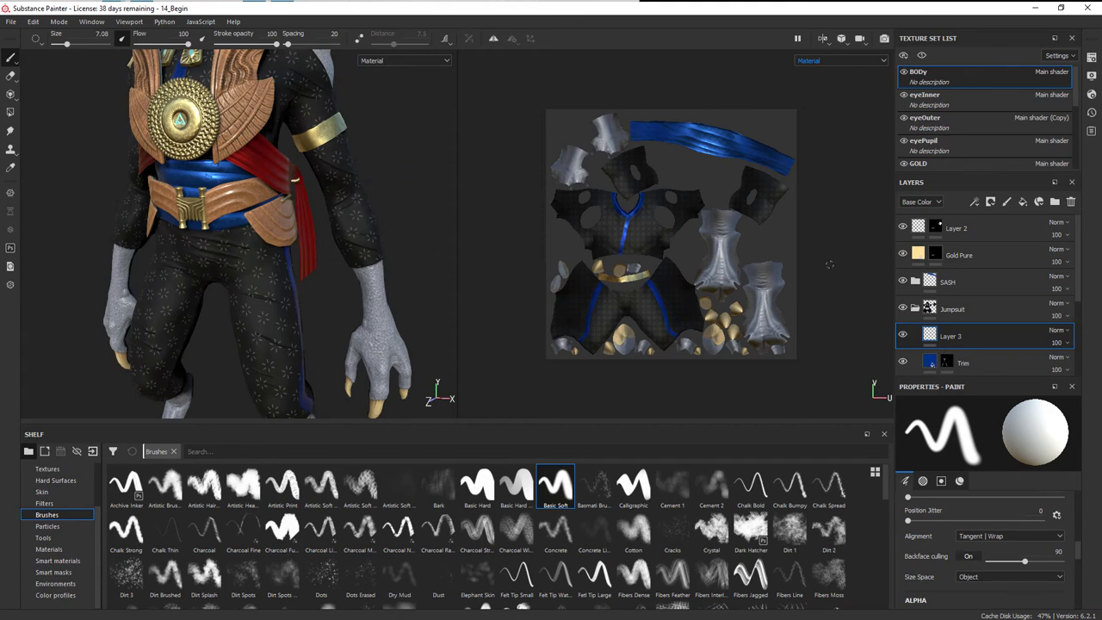
# Step: Add a Blur filter to the crease paint layer, Layer 3, with a blur intensity of about 0.91
pyautogui.click(974, 202)
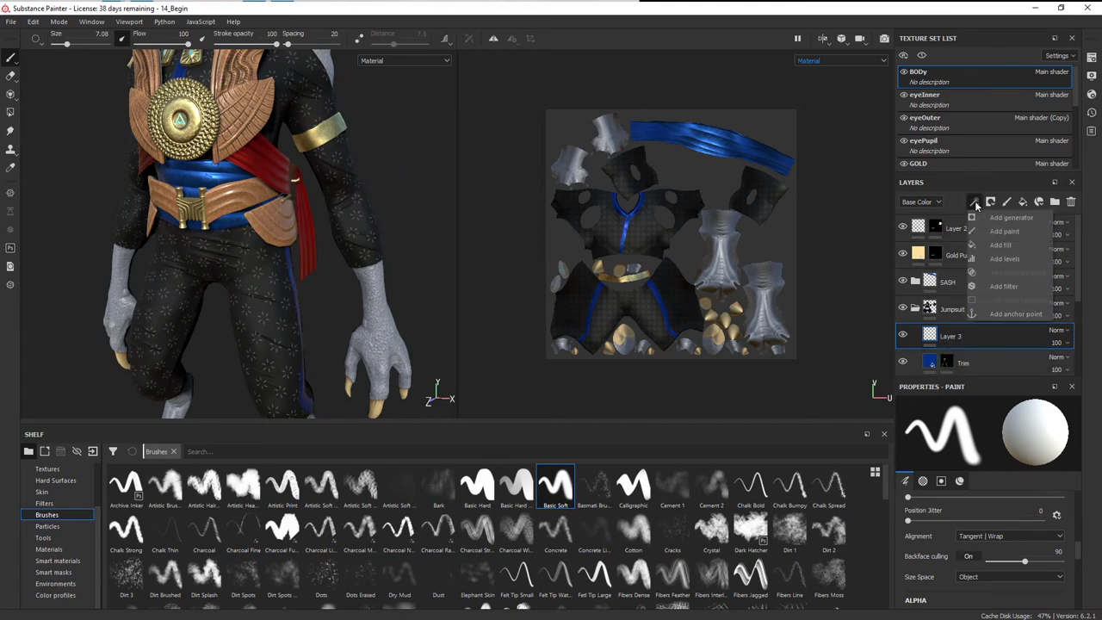
pyautogui.click(1001, 285)
pyautogui.click(986, 444)
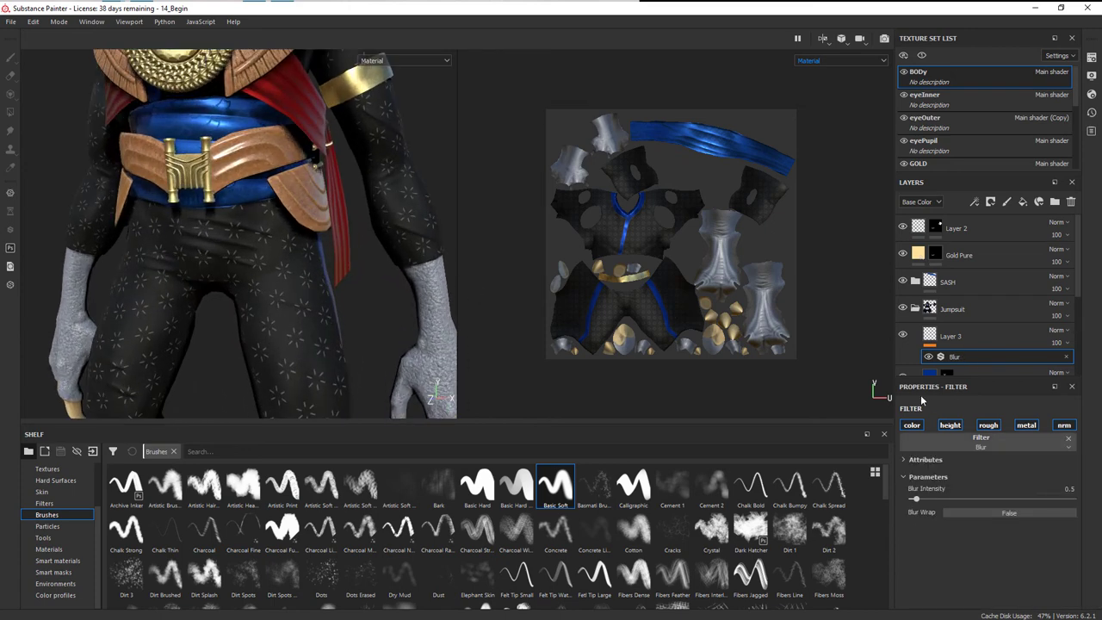
pyautogui.moveTo(917, 501); pyautogui.dragTo(920, 506)
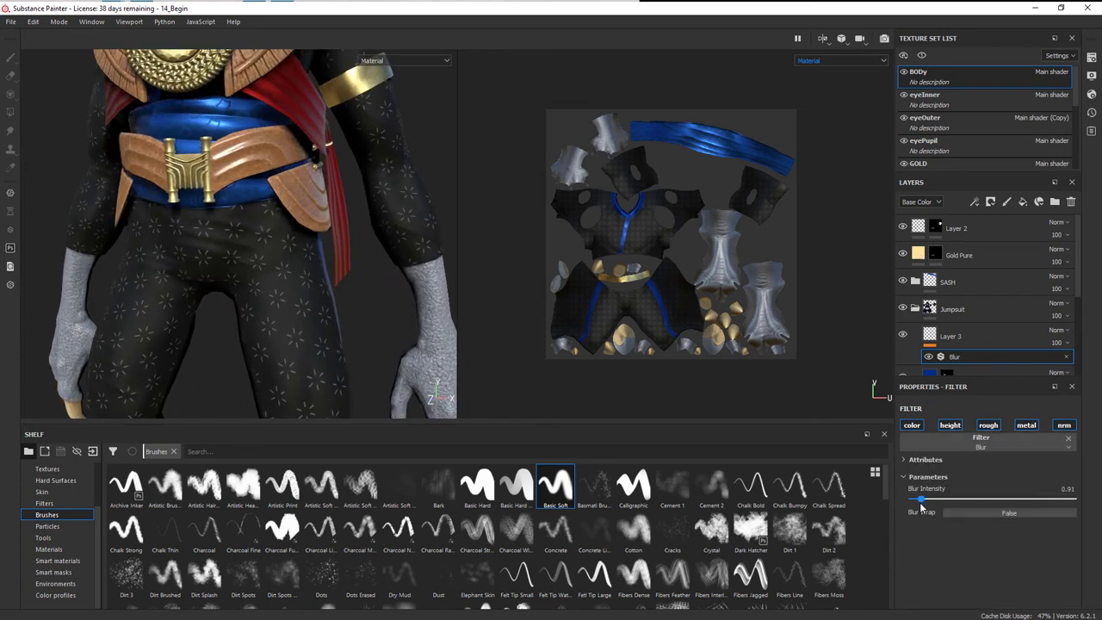
# Step: Examine the softened creases on the jumpsuit's torso, sleeves and legs from several angles
pyautogui.scroll(-2, 334, 255)
pyautogui.keyDown('alt'); pyautogui.moveTo(335, 255); pyautogui.dragTo(388, 248); pyautogui.keyUp('alt')
pyautogui.keyDown('alt'); pyautogui.moveTo(388, 248); pyautogui.dragTo(418, 372, button='middle'); pyautogui.keyUp('alt')
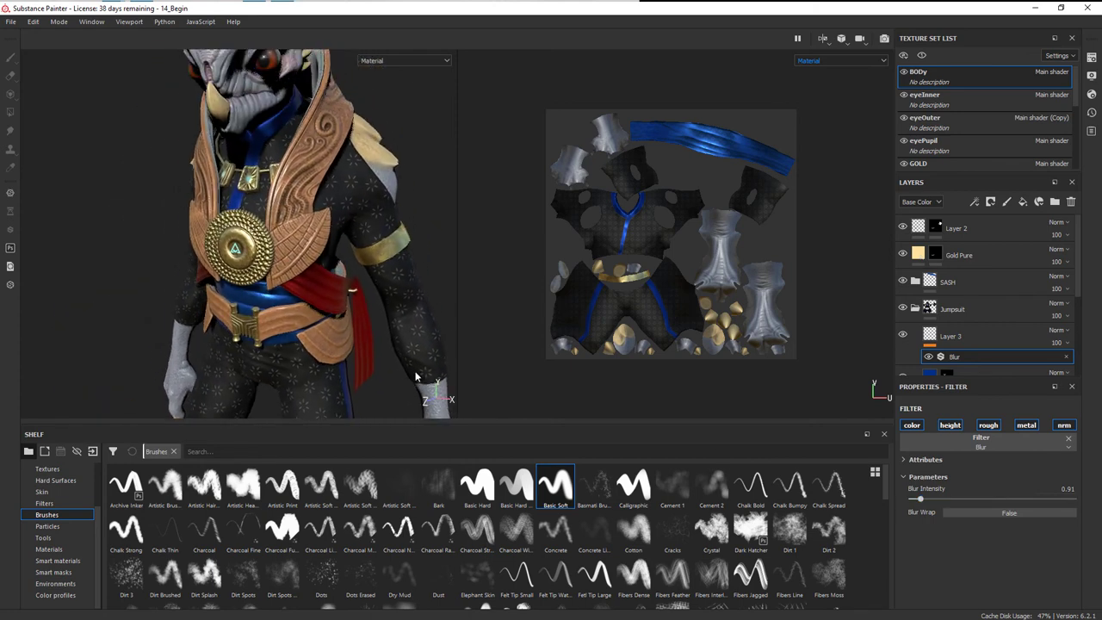
pyautogui.keyDown('alt'); pyautogui.moveTo(419, 372); pyautogui.dragTo(384, 376); pyautogui.keyUp('alt')
pyautogui.keyDown('alt'); pyautogui.moveTo(392, 224); pyautogui.dragTo(426, 239, button='middle'); pyautogui.keyUp('alt')
pyautogui.keyDown('alt'); pyautogui.moveTo(284, 226); pyautogui.dragTo(425, 255); pyautogui.keyUp('alt')
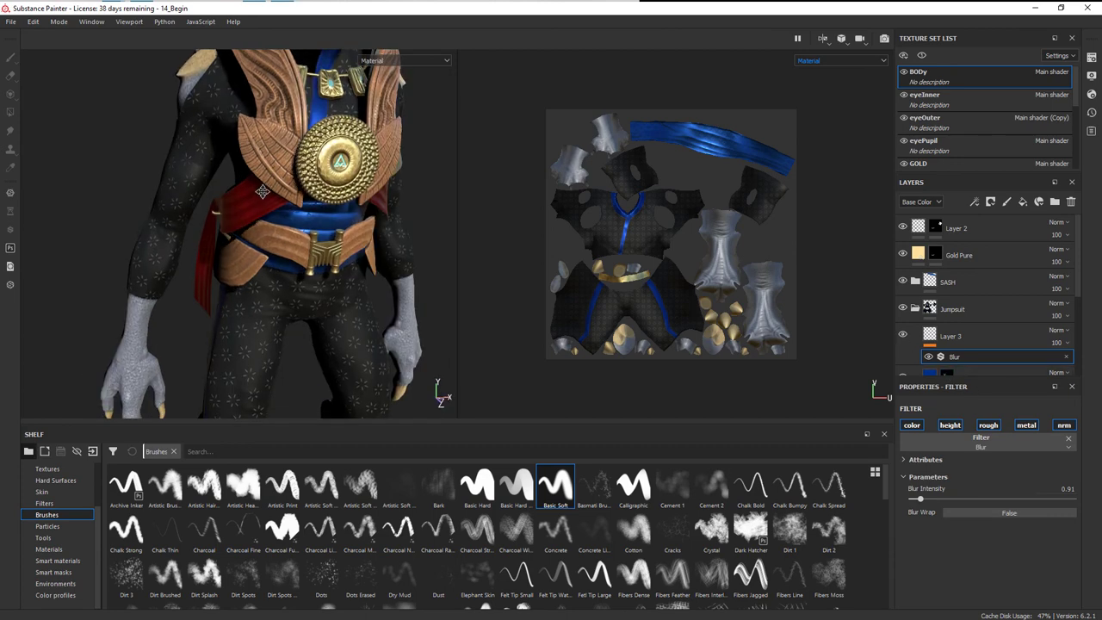
pyautogui.moveTo(320, 215)
pyautogui.keyDown('alt'); pyautogui.mouseDown()
pyautogui.moveTo(251, 228)
pyautogui.moveTo(326, 226)
pyautogui.mouseUp(); pyautogui.keyUp('alt')
pyautogui.keyDown('alt'); pyautogui.moveTo(237, 196); pyautogui.dragTo(286, 207); pyautogui.keyUp('alt')
pyautogui.scroll(3, 226, 210)
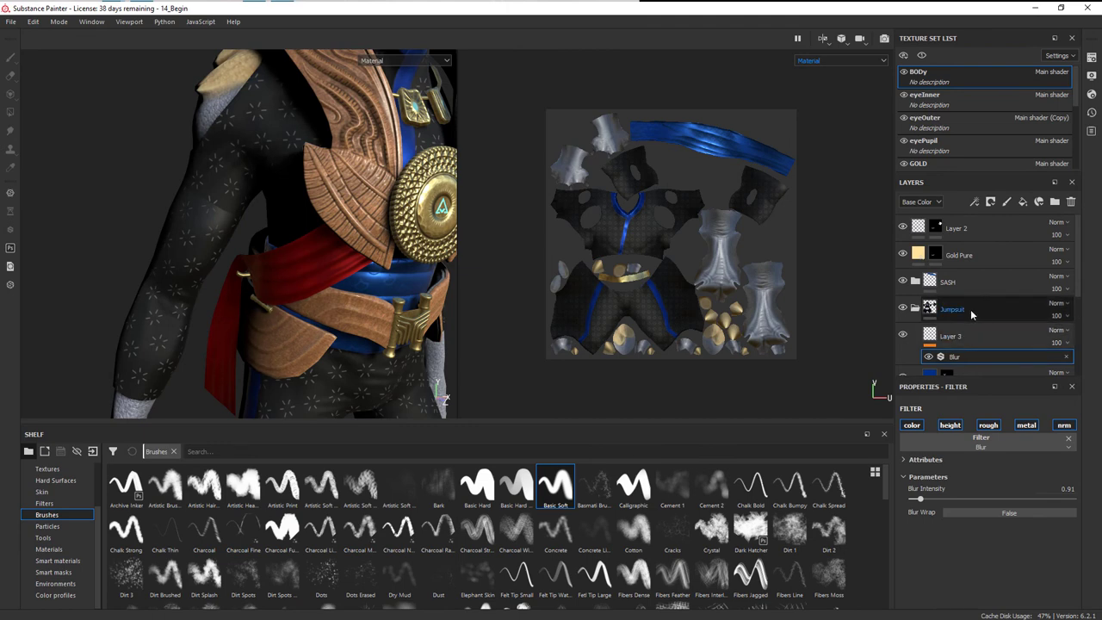
# Step: Toggle the visibility of JumpBase and Layer 2 off and on to check what each layer contributes
pyautogui.scroll(-3, 1003, 318)
pyautogui.click(902, 300)
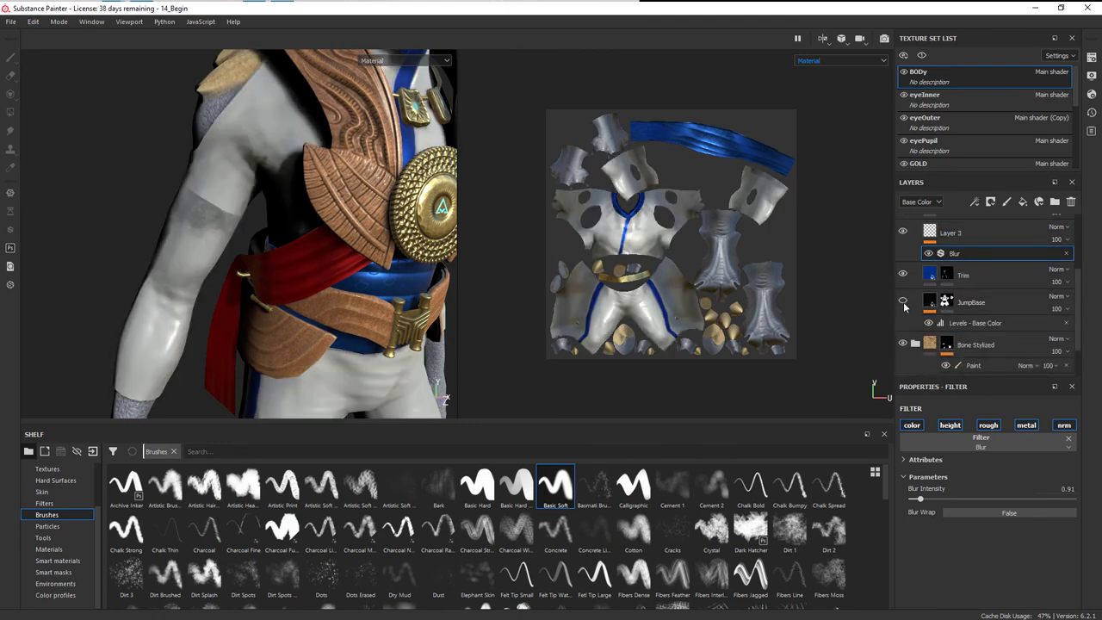
pyautogui.click(903, 301)
pyautogui.scroll(3, 1019, 289)
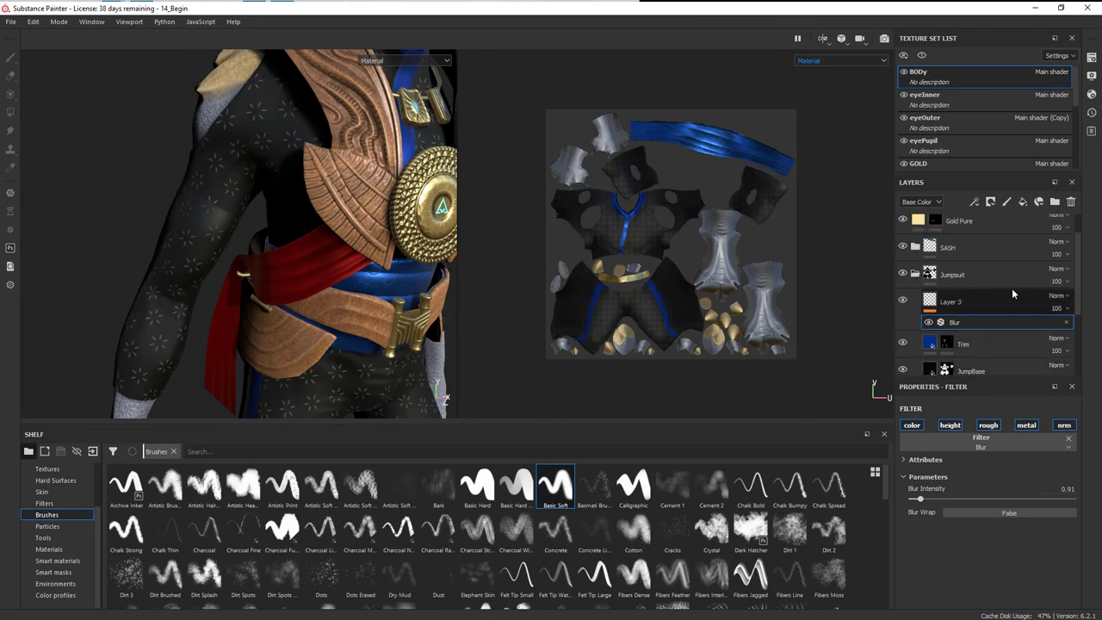
pyautogui.click(903, 229)
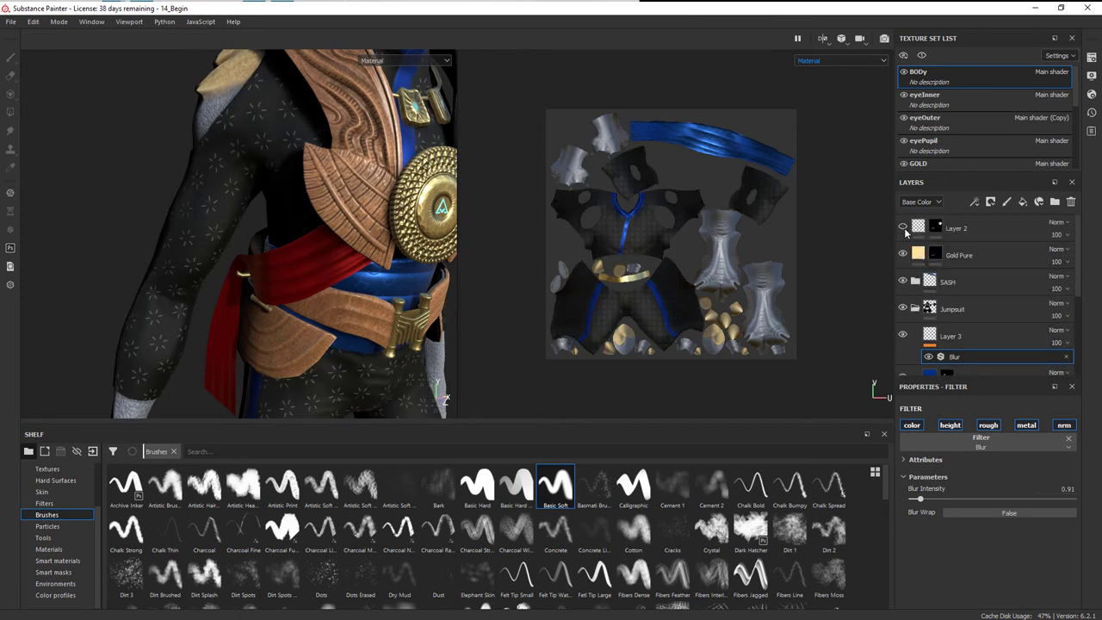
pyautogui.click(903, 228)
# Step: Select Layer 2's mask, inspect the mesh polygons with the Polygon Fill tool and return to the Paint tool
pyautogui.click(936, 226)
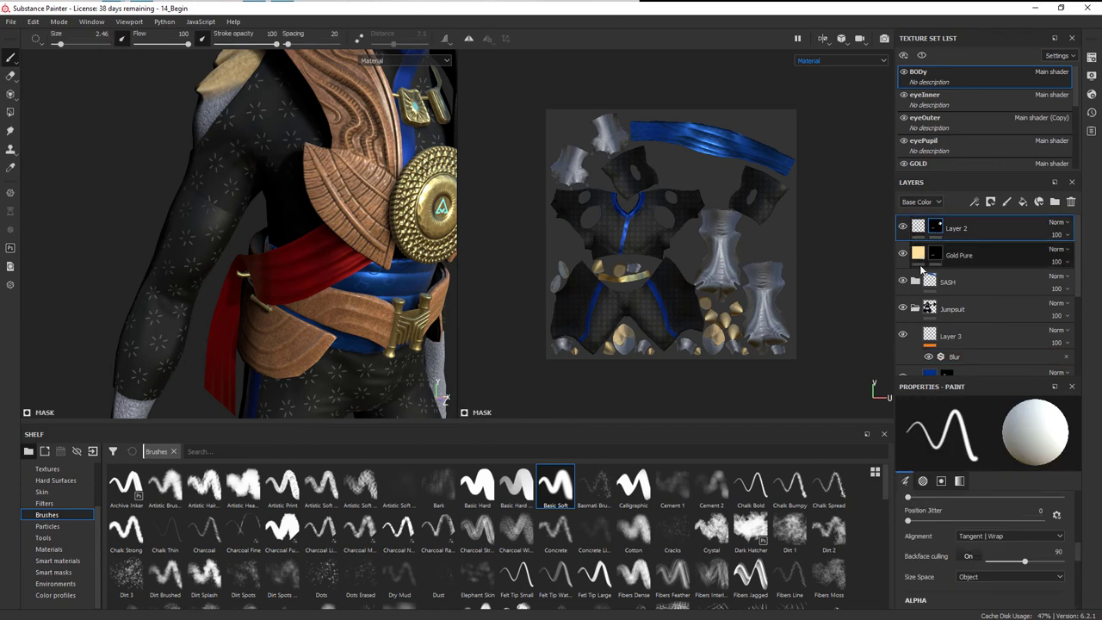
pyautogui.click(11, 112)
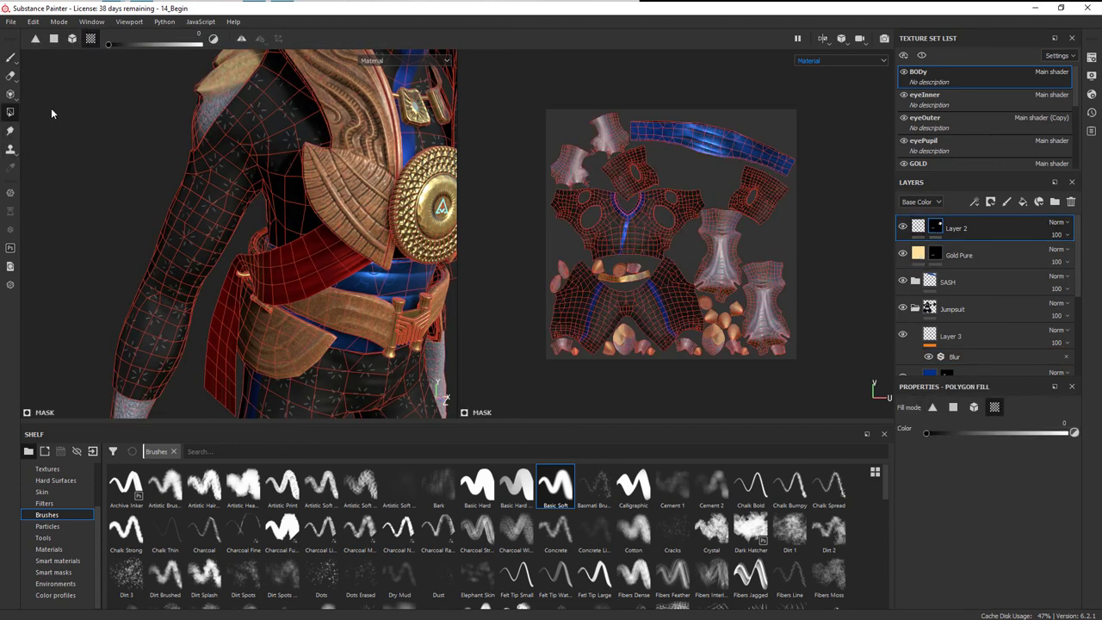
pyautogui.click(10, 57)
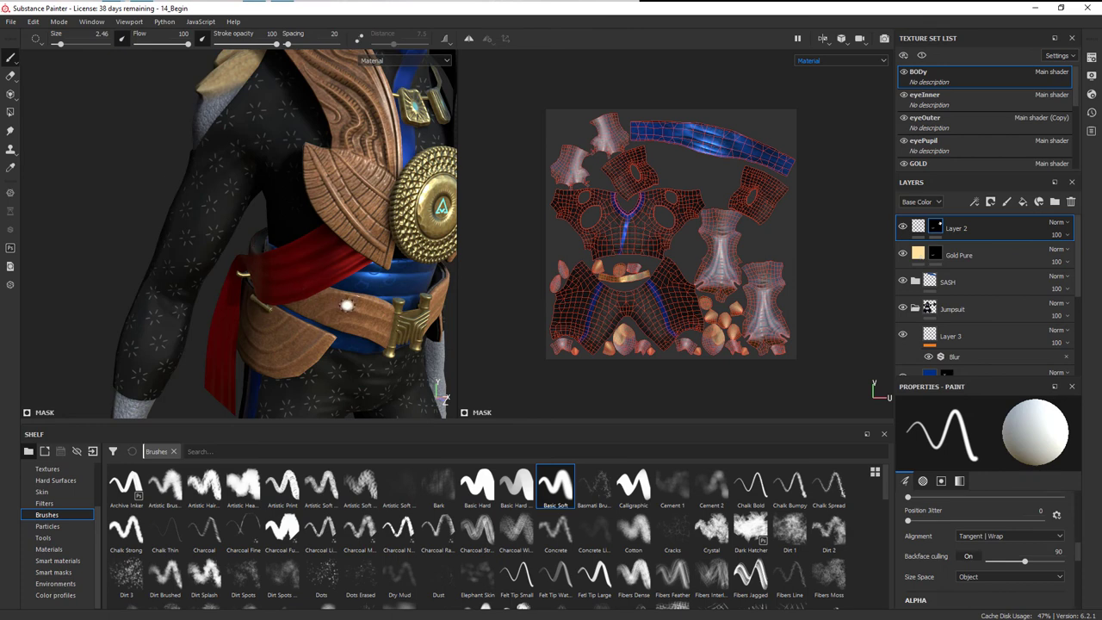
# Step: Collapse the Jumpsuit folder in the layer stack and examine the whole character at full-body distance
pyautogui.scroll(-3, 348, 306)
pyautogui.keyDown('alt'); pyautogui.moveTo(348, 306); pyautogui.dragTo(283, 312); pyautogui.keyUp('alt')
pyautogui.keyDown('alt'); pyautogui.moveTo(283, 349); pyautogui.dragTo(278, 295, button='middle'); pyautogui.keyUp('alt')
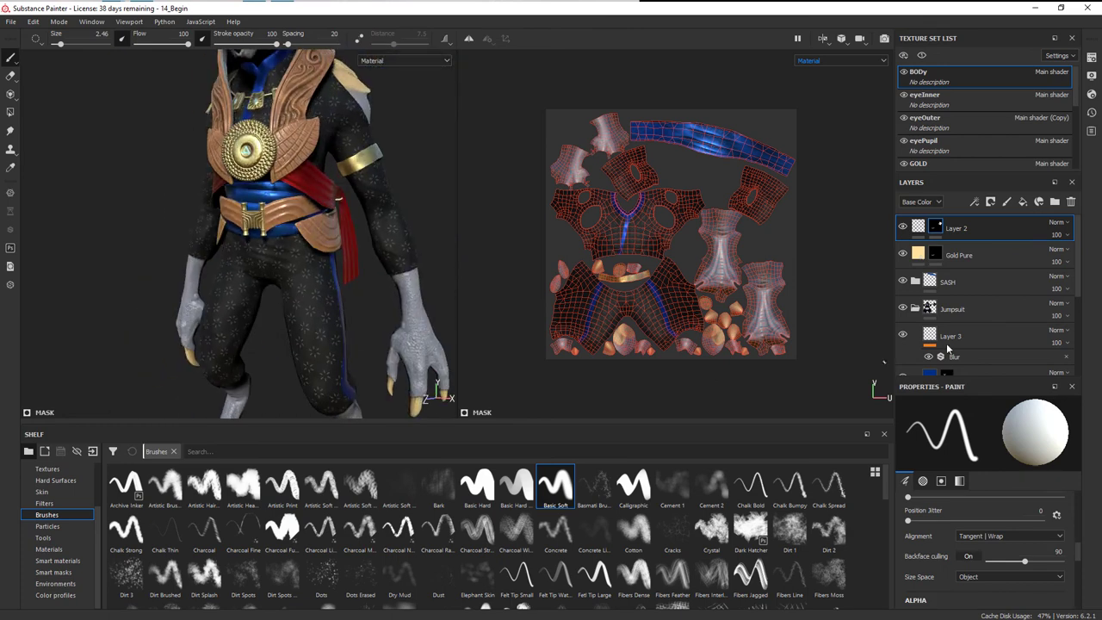
pyautogui.click(915, 308)
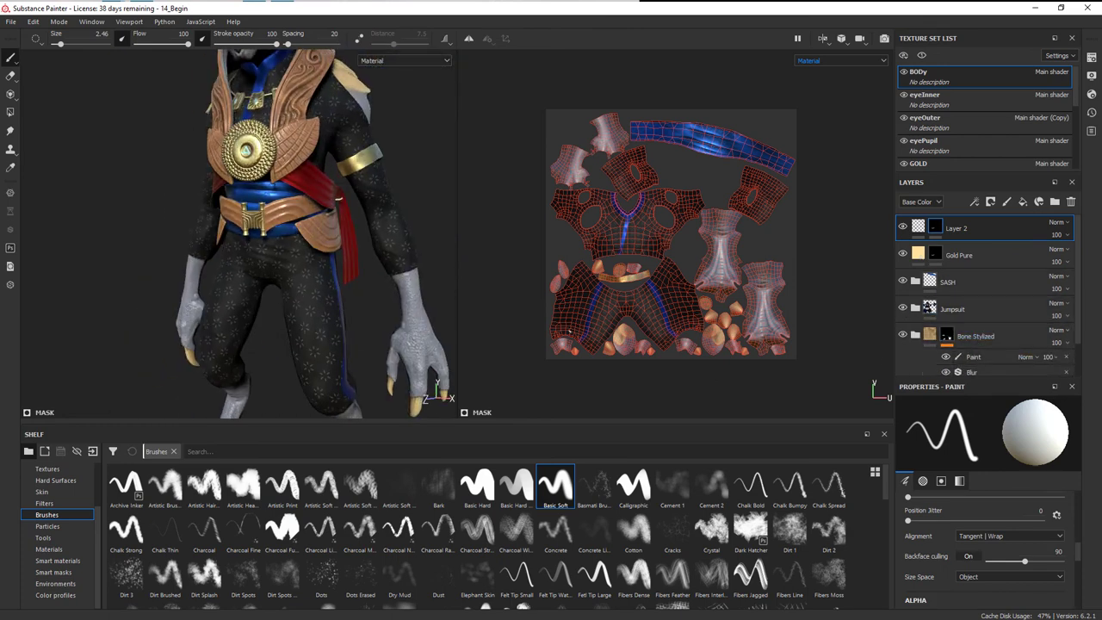
pyautogui.keyDown('alt'); pyautogui.moveTo(319, 242); pyautogui.dragTo(355, 217); pyautogui.keyUp('alt')
pyautogui.keyDown('alt'); pyautogui.moveTo(355, 217); pyautogui.dragTo(371, 271, button='right'); pyautogui.keyUp('alt')
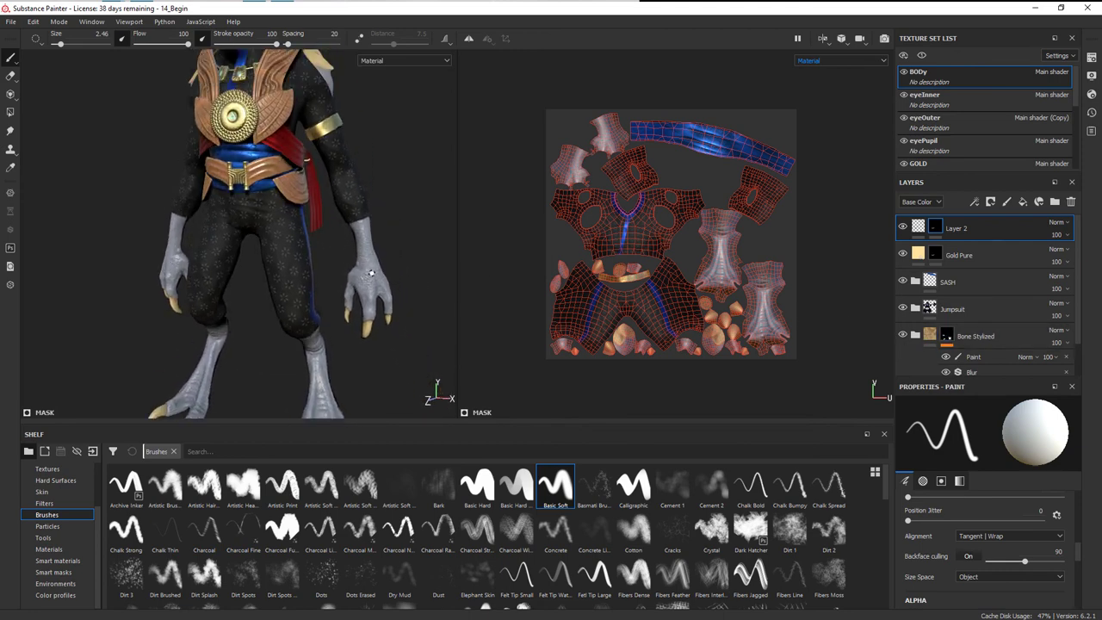
pyautogui.keyDown('alt'); pyautogui.moveTo(276, 164); pyautogui.dragTo(259, 288, button='middle'); pyautogui.keyUp('alt')
pyautogui.keyDown('alt'); pyautogui.moveTo(259, 289); pyautogui.dragTo(370, 281); pyautogui.keyUp('alt')
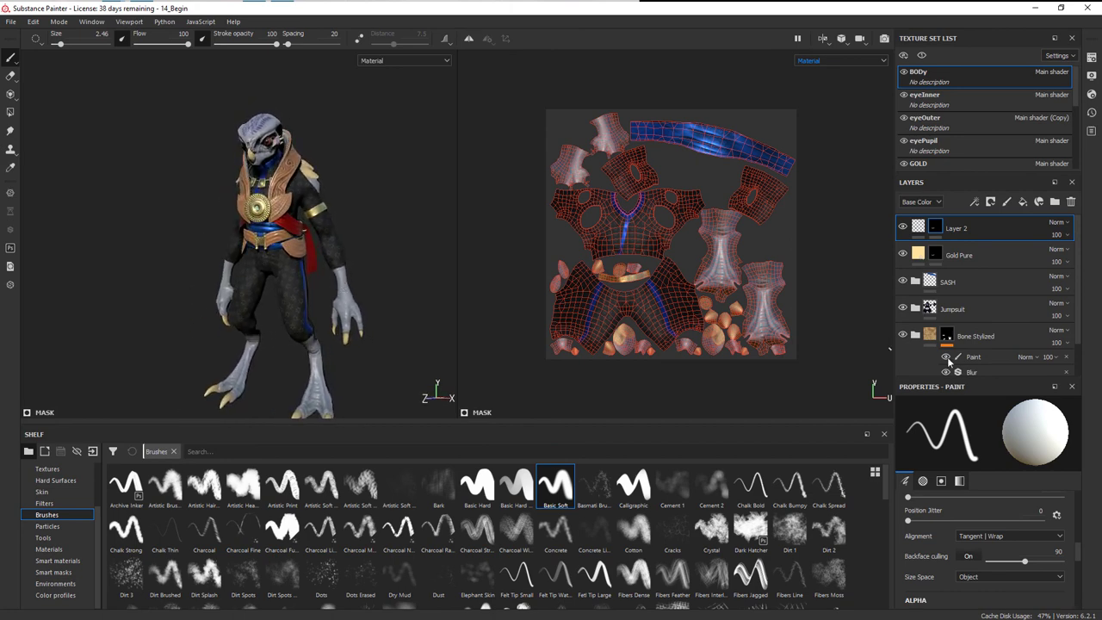